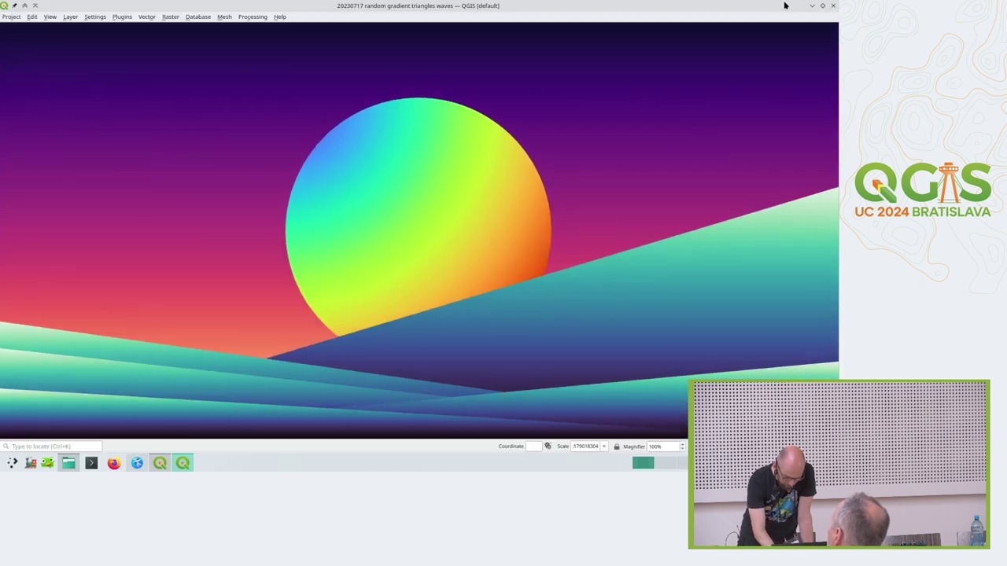
- Show the gradient-triangles map full screen, then close the project
key("F11")
key("F11")
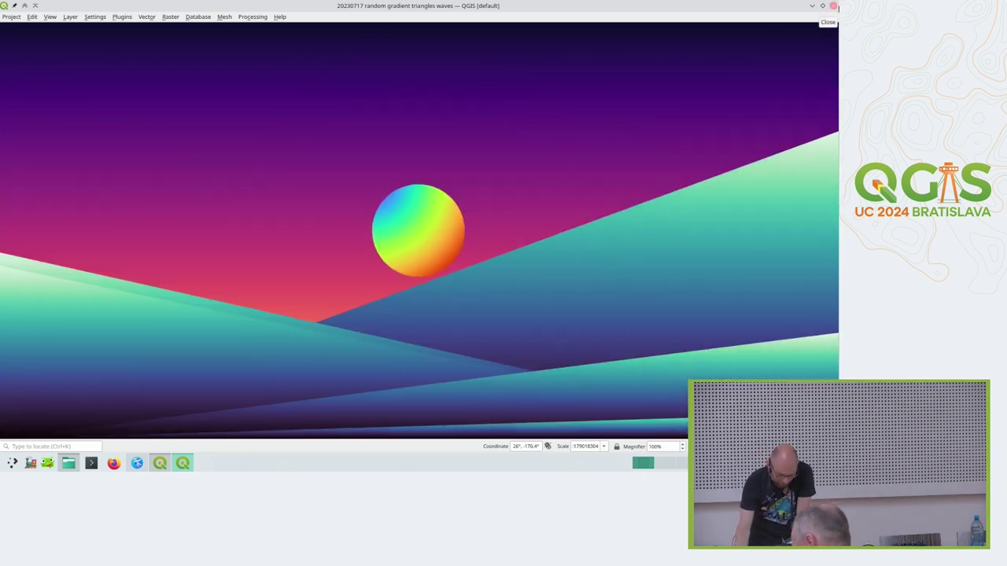
left_click(833, 5)
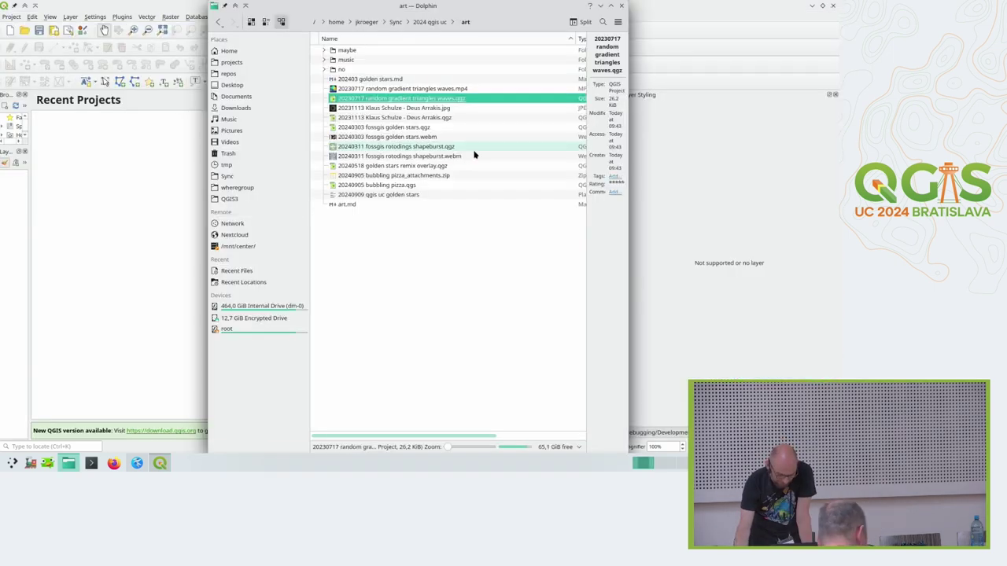
- Open '20240311 fossgis rotodings shapeburst.qgz' in QGIS with the default profile
double_click(420, 147)
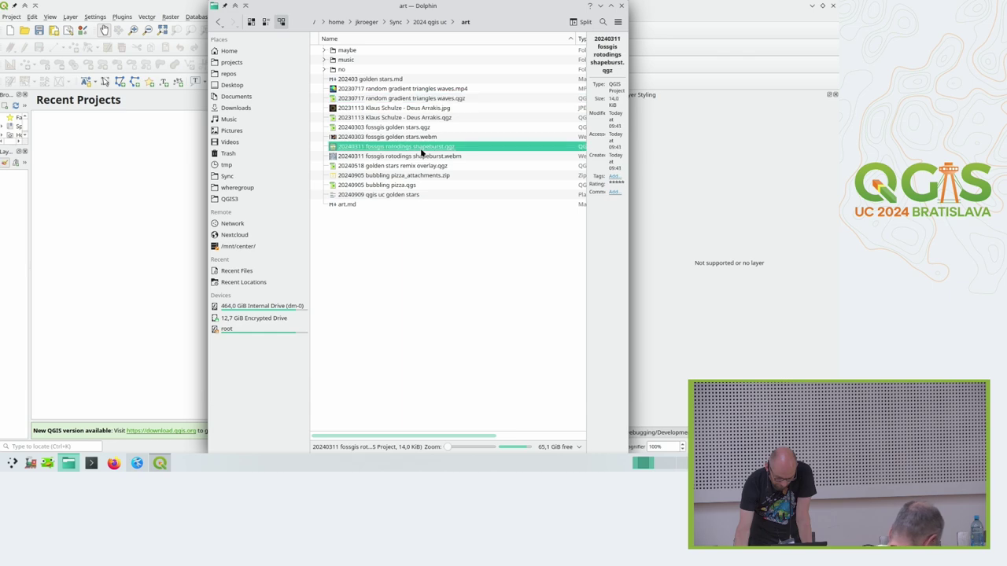
left_click(425, 298)
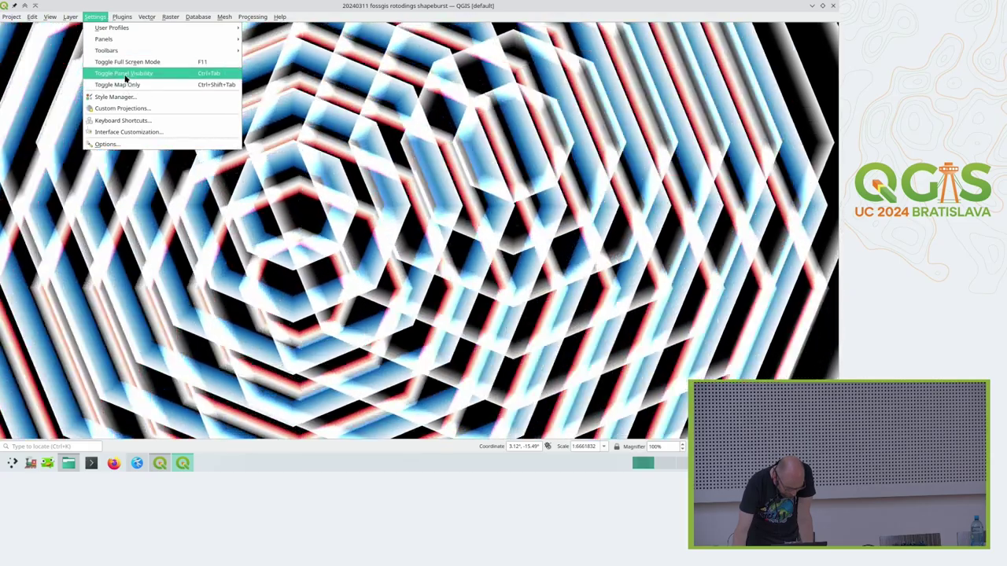
- Show the rotodings map alone in full screen, then restore and close it
left_click(125, 74)
left_click(95, 16)
left_click(108, 73)
left_click(94, 16)
left_click(114, 84)
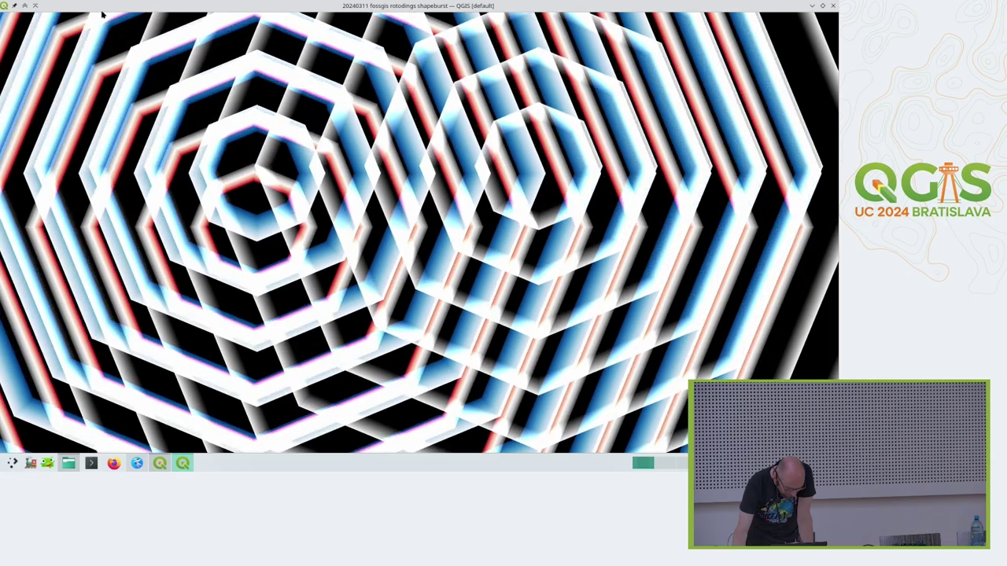
key("F11")
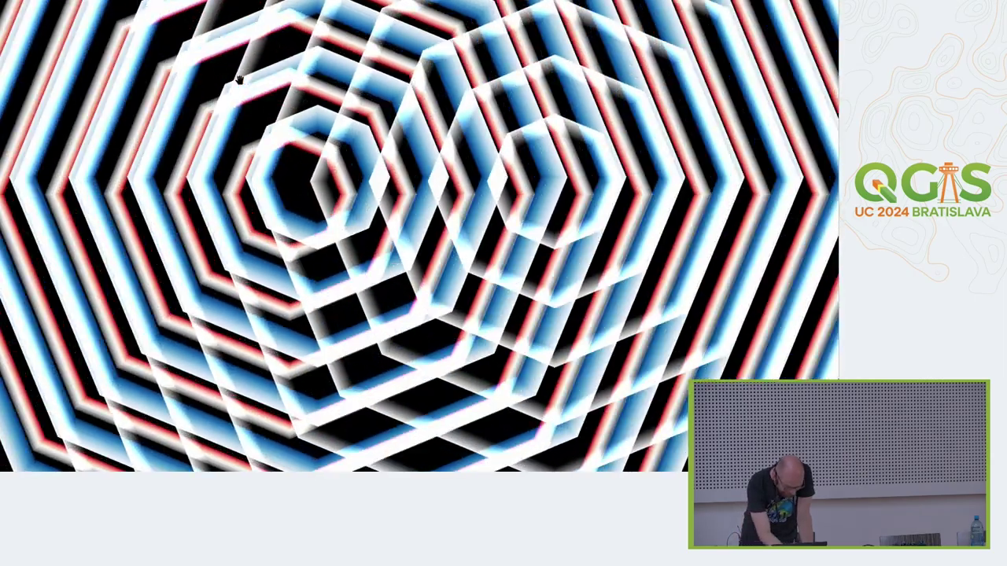
key("F11")
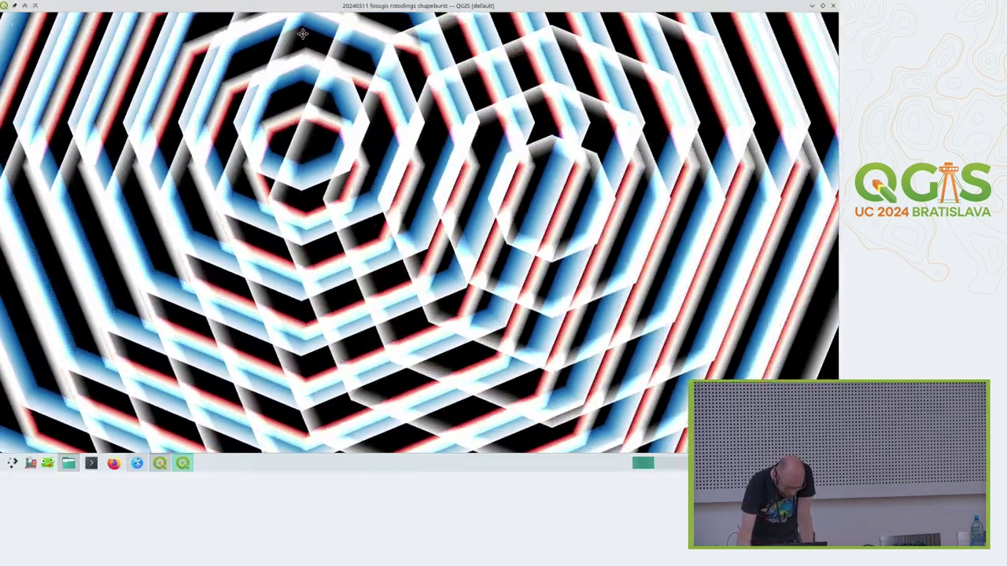
key("super+Down")
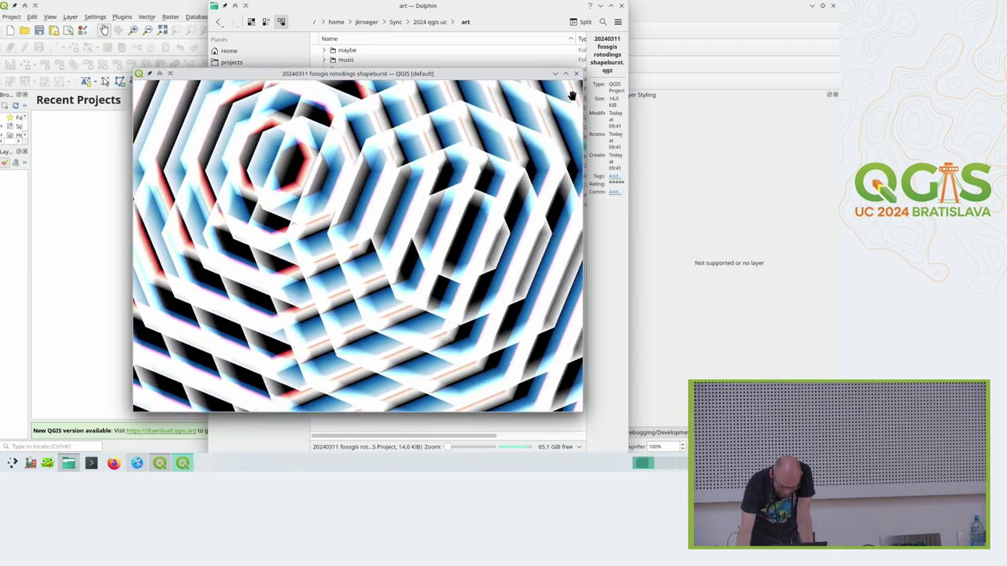
key("alt+F4")
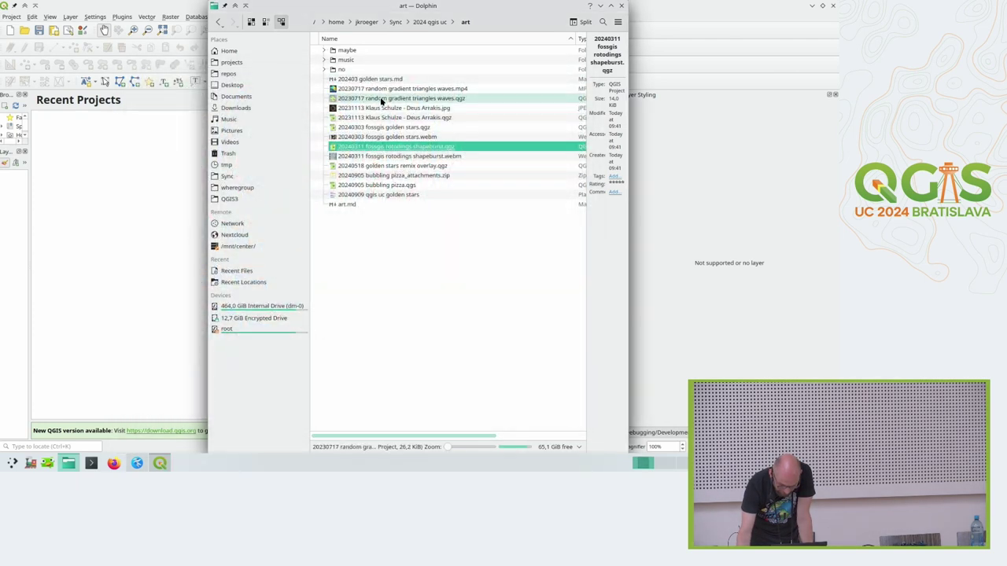
- Open the '20231113 Klaus Schulze - Deus Arrakis' project in QGIS and maximize its window
left_click(441, 118)
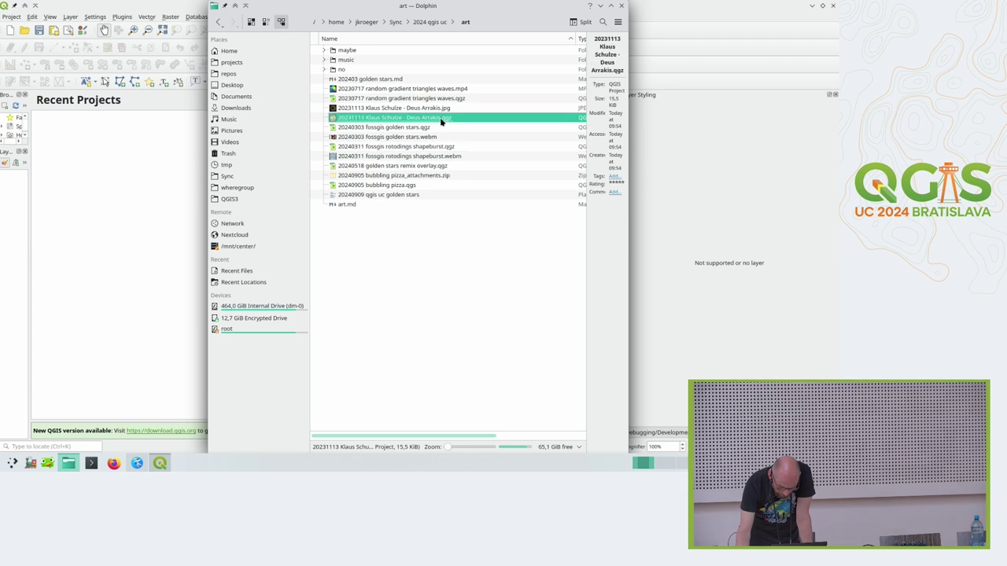
double_click(441, 119)
left_click(418, 295)
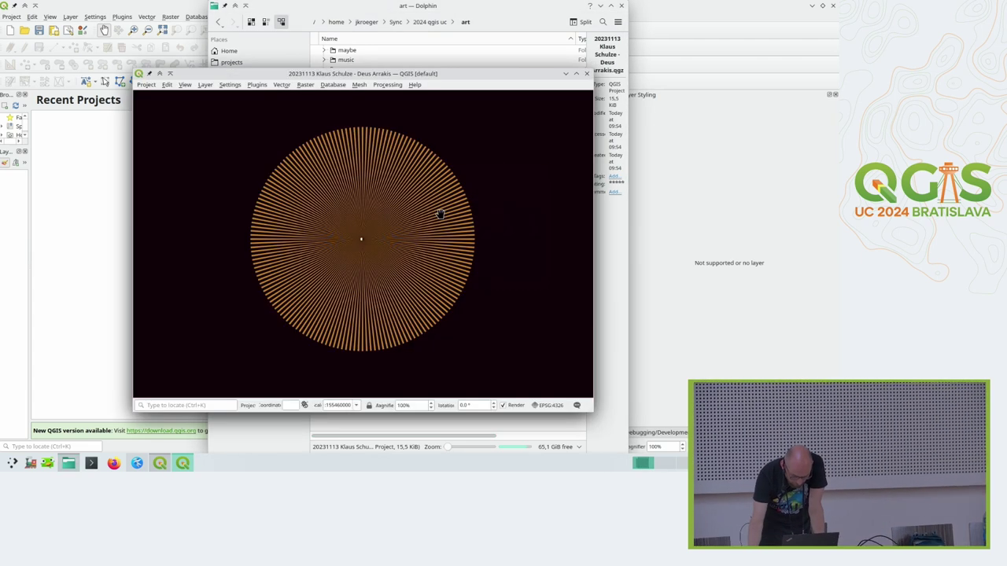
double_click(474, 74)
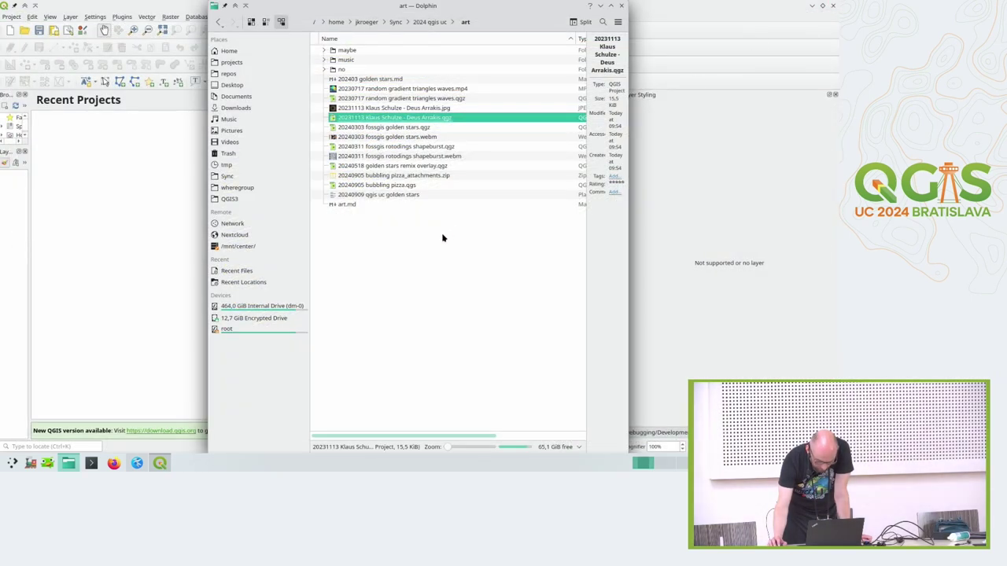
- Deselect the file and reposition Dolphin, then bring the QGIS start page forward
left_click(442, 238)
left_click_drag(447, 4, 444, 120)
double_click(443, 120)
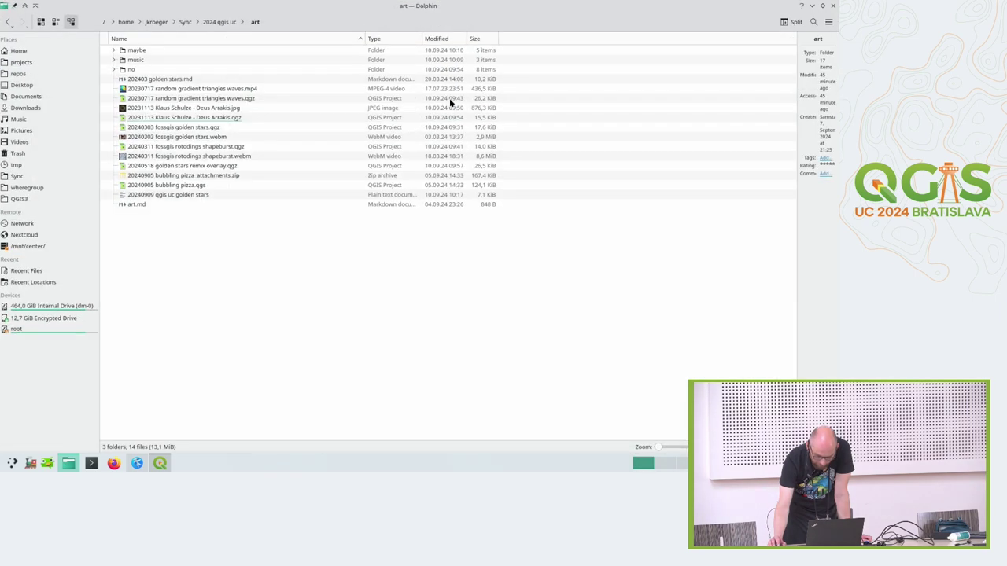
double_click(476, 5)
left_click(479, 8)
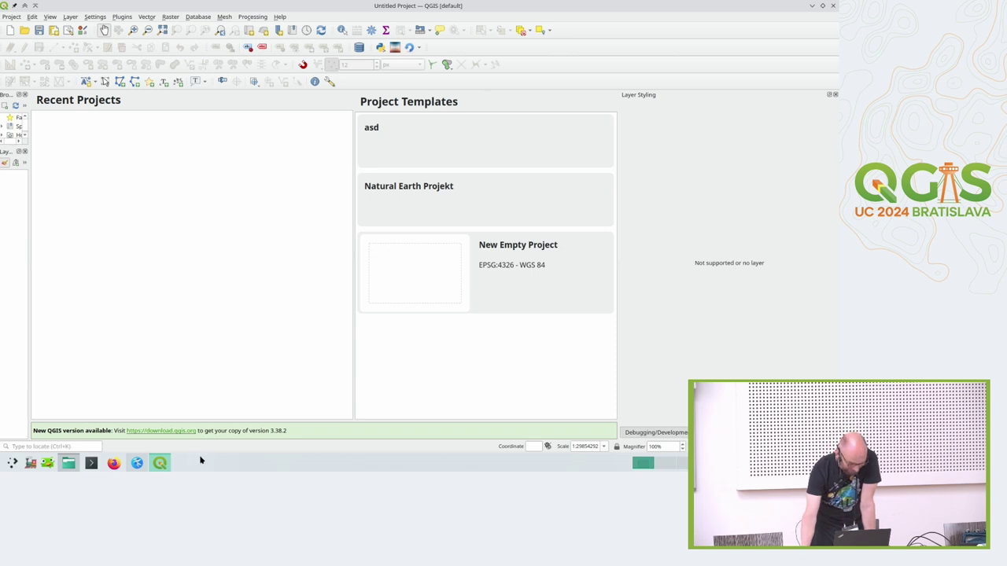
left_click(137, 464)
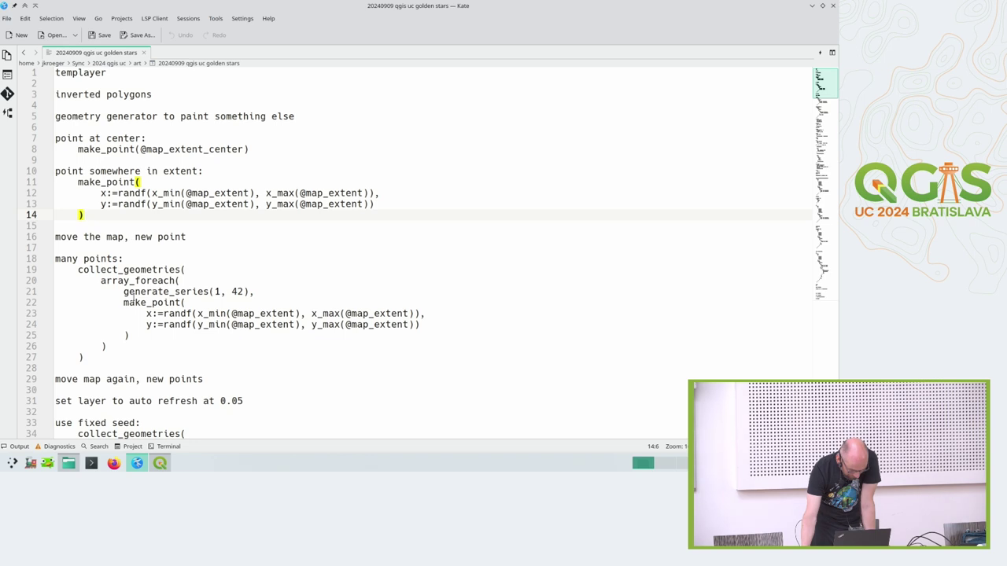
left_click(810, 6)
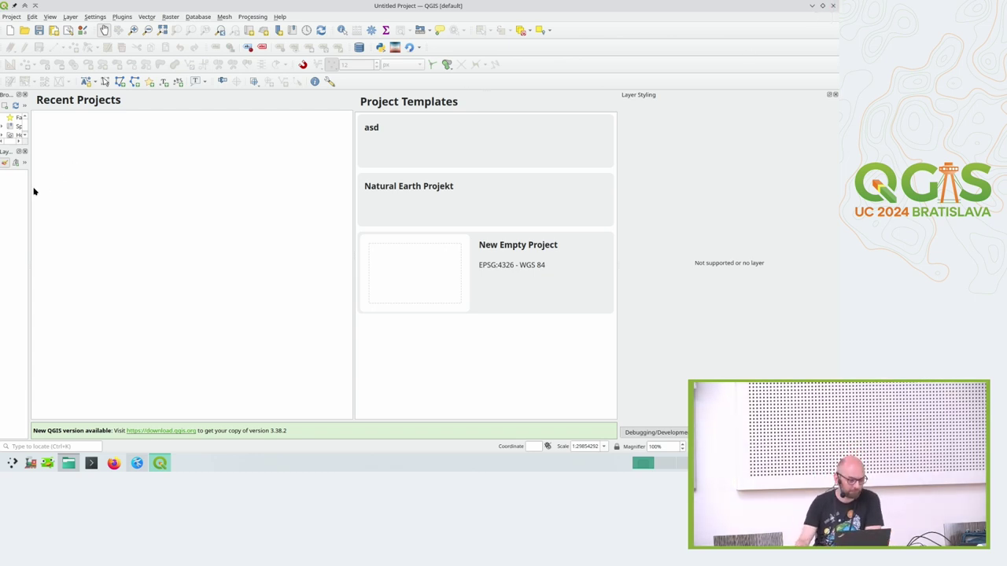
- Widen the browser and layers panels and start a new empty project
left_click_drag(30, 191, 62, 194)
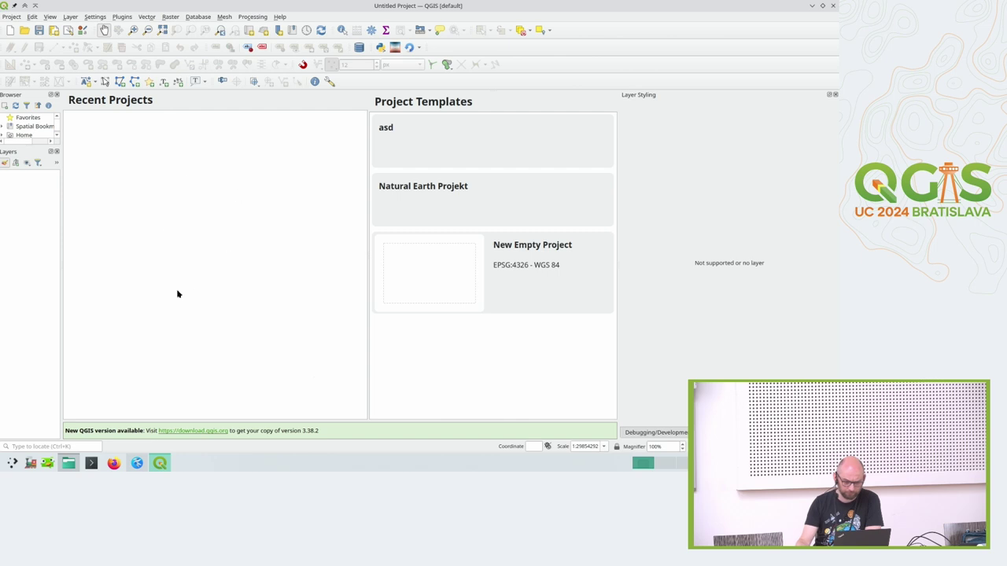
left_click(10, 16)
left_click(18, 29)
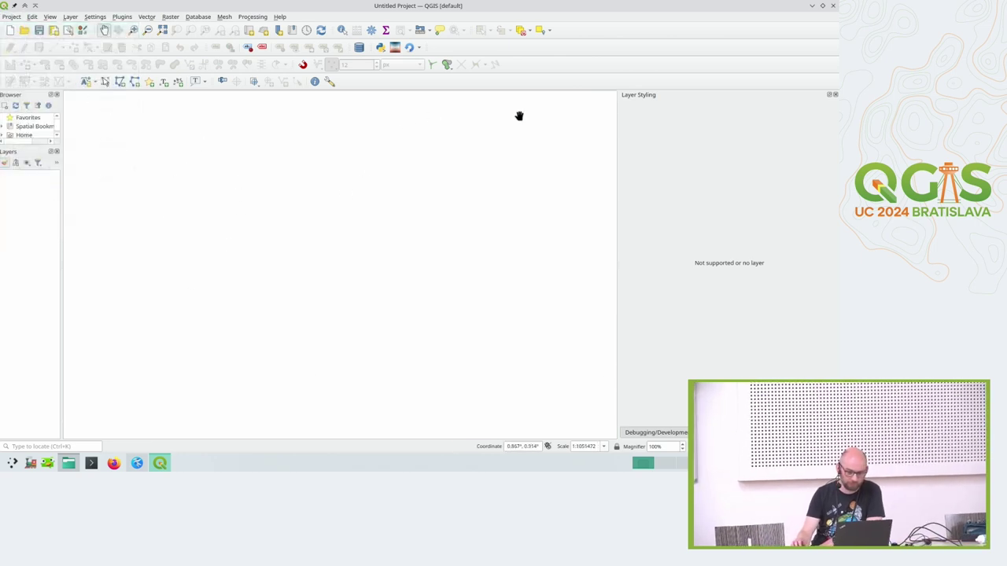
- Add a Polygon temporary scratch layer named 'New scratch layer'
left_click(75, 17)
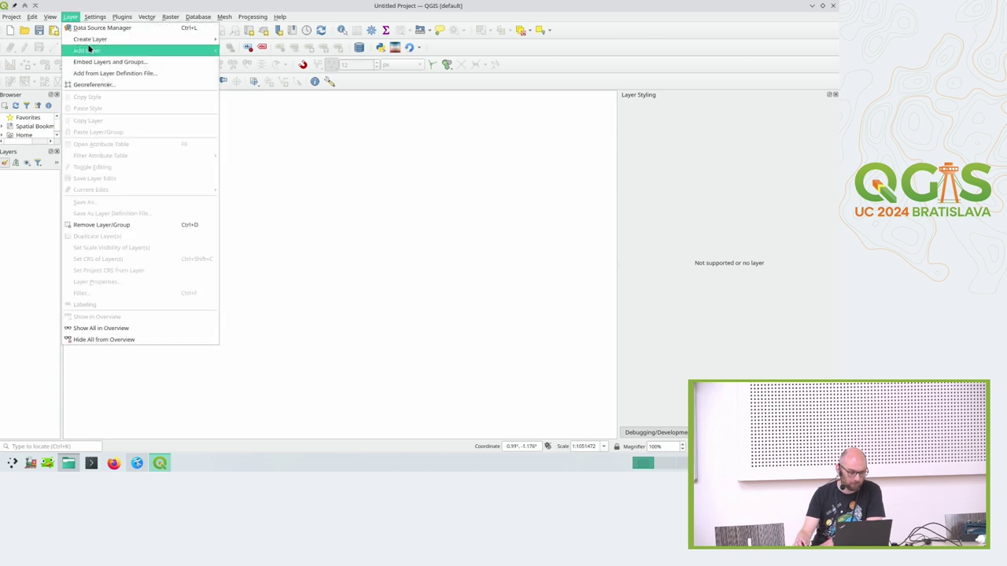
mouse_move(91, 39)
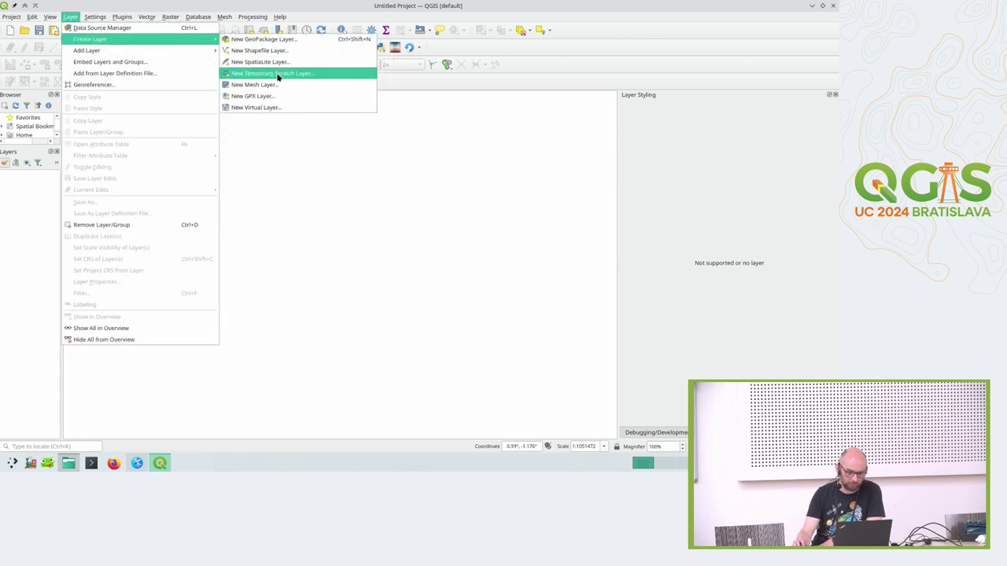
left_click(277, 75)
left_click(337, 66)
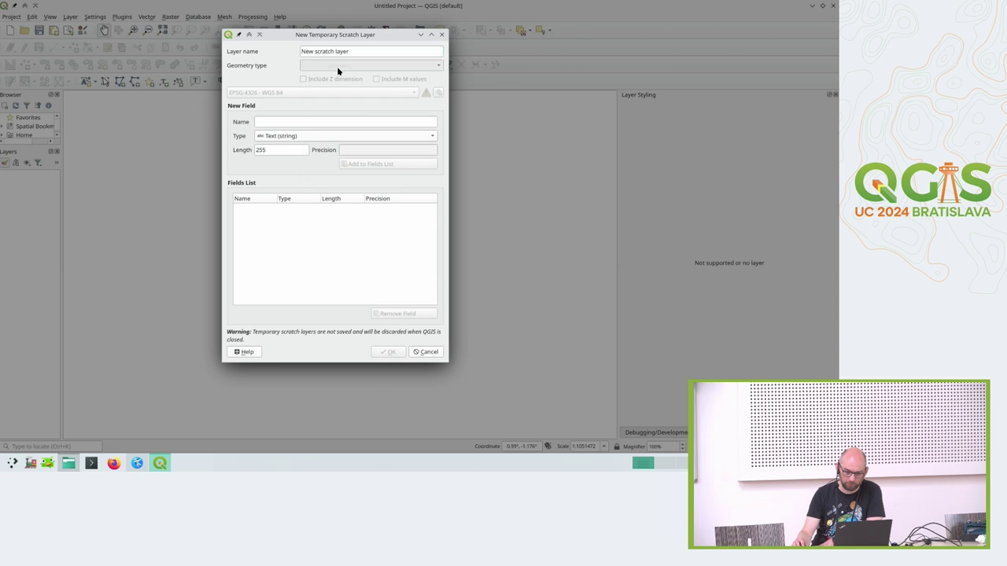
left_click(338, 111)
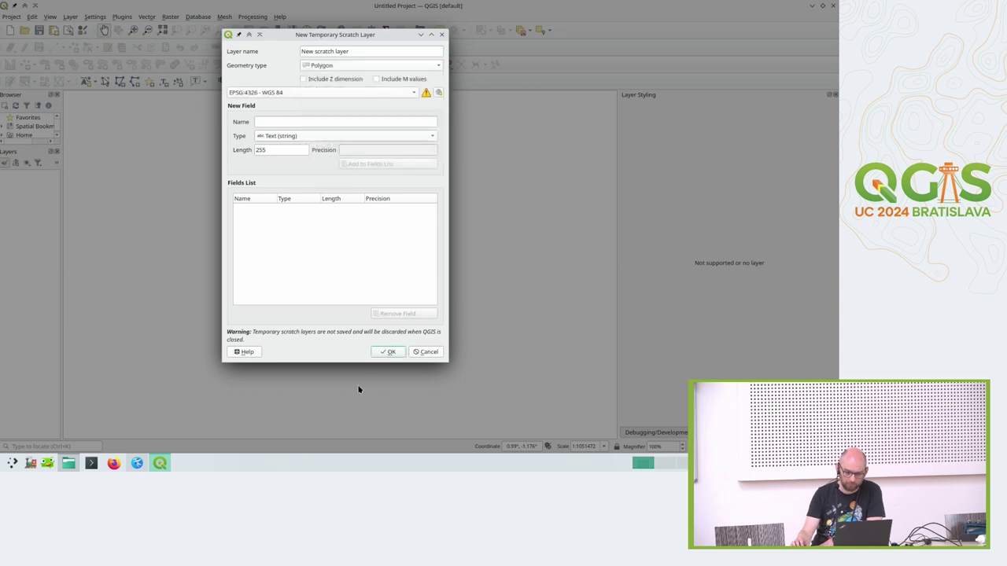
left_click(392, 352)
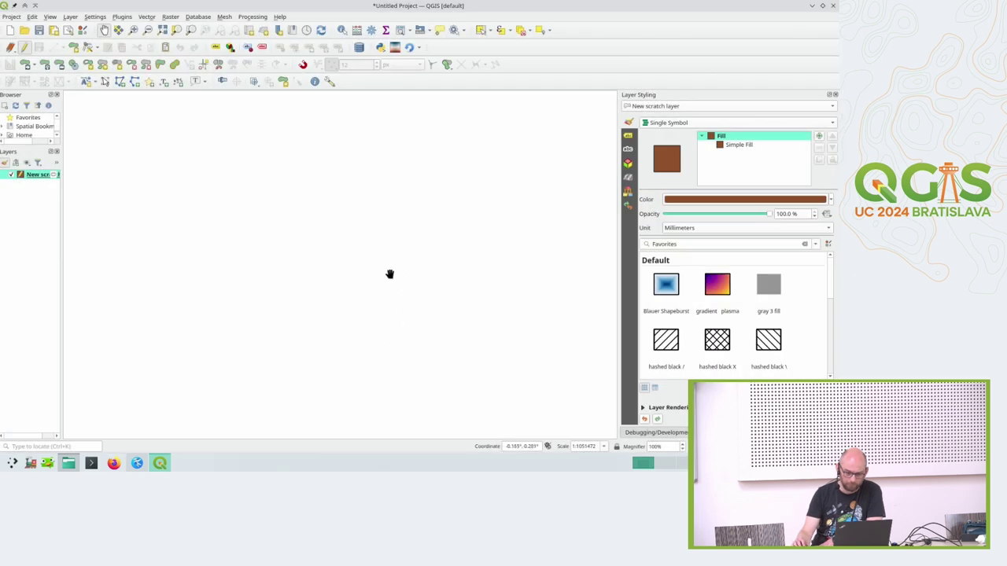
- Stop editing the scratch layer and switch its renderer to Inverted Polygons
left_click(29, 49)
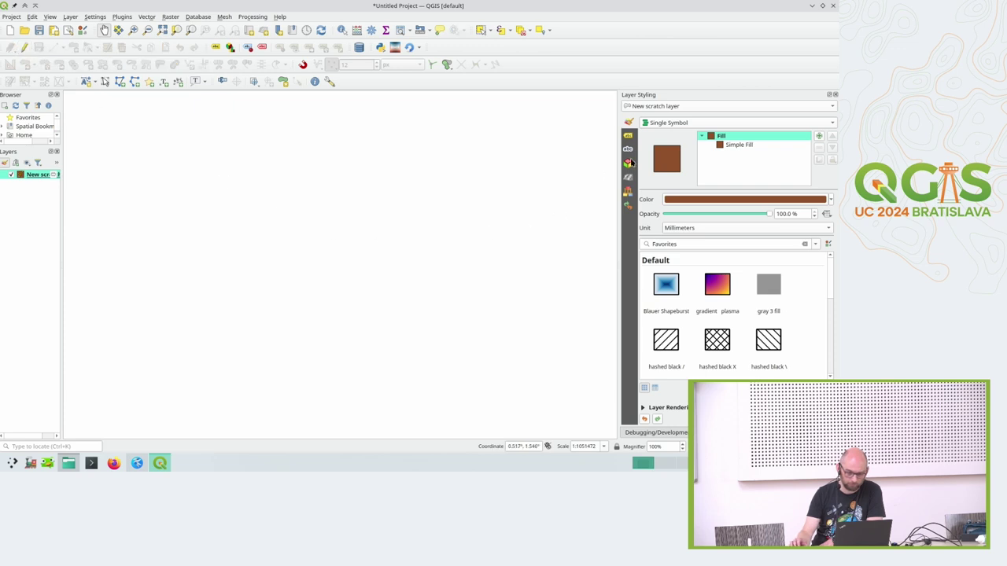
left_click(683, 127)
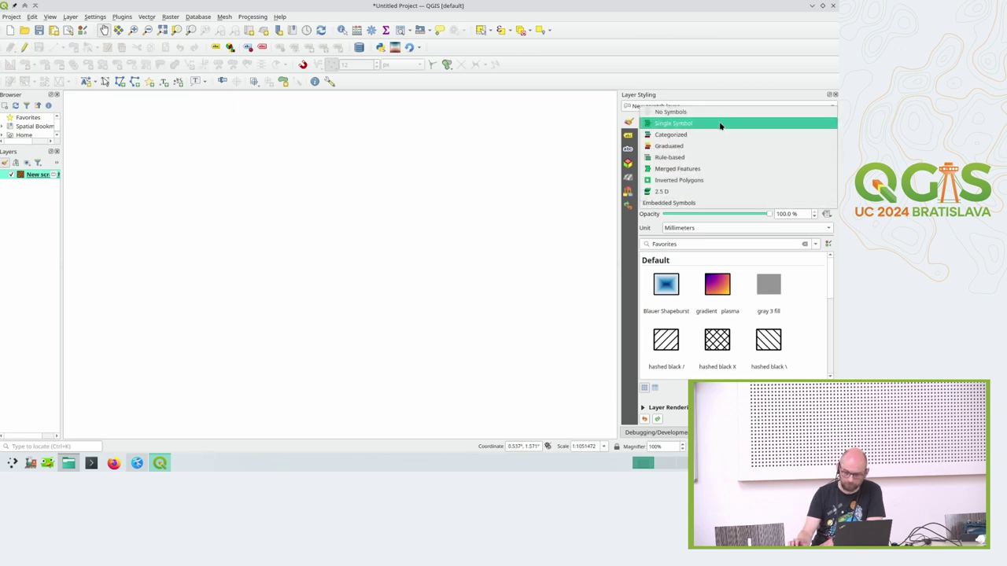
left_click(692, 182)
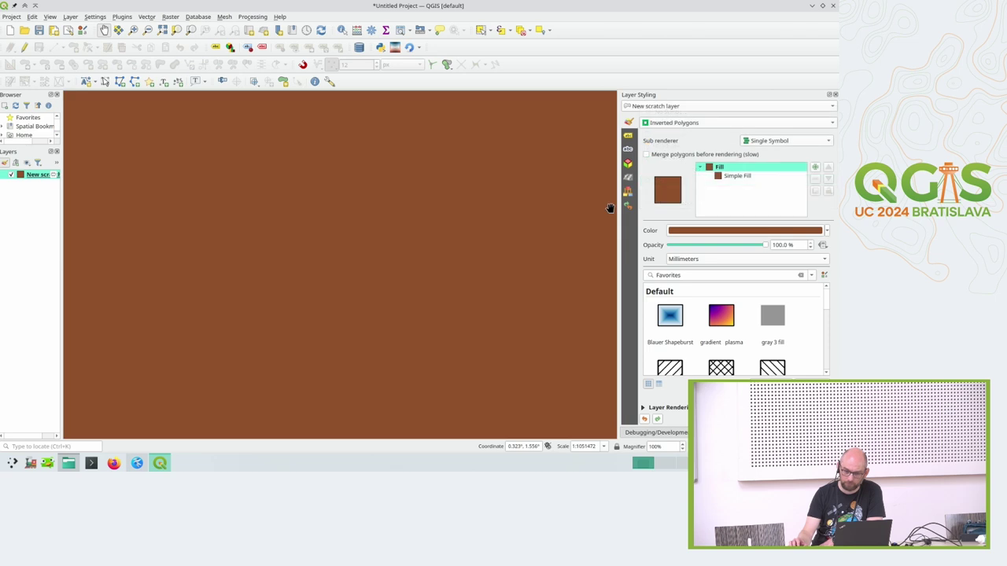
left_click_drag(619, 210, 579, 208)
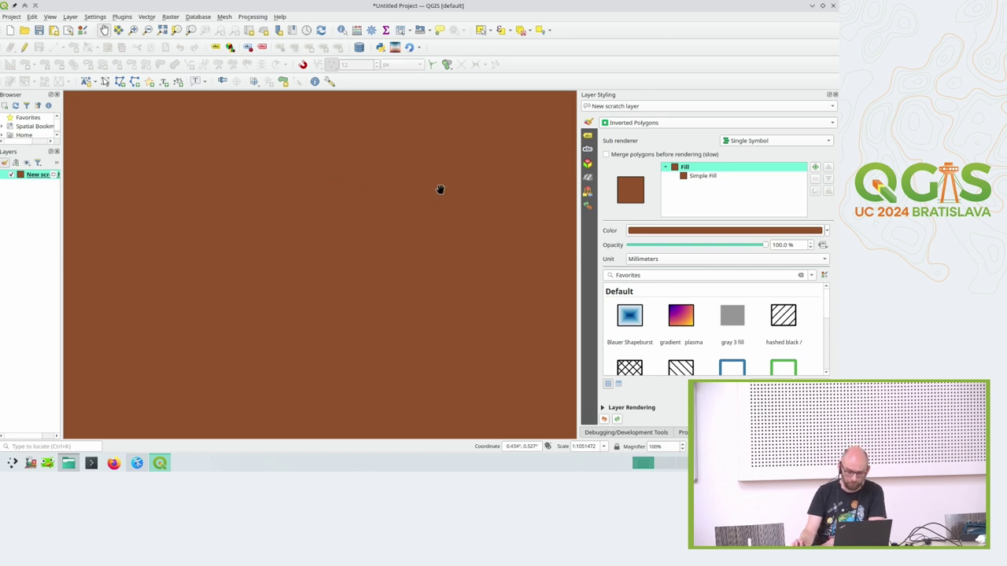
- Change the Simple Fill symbol layer type to Geometry Generator
left_click(711, 177)
left_click(683, 231)
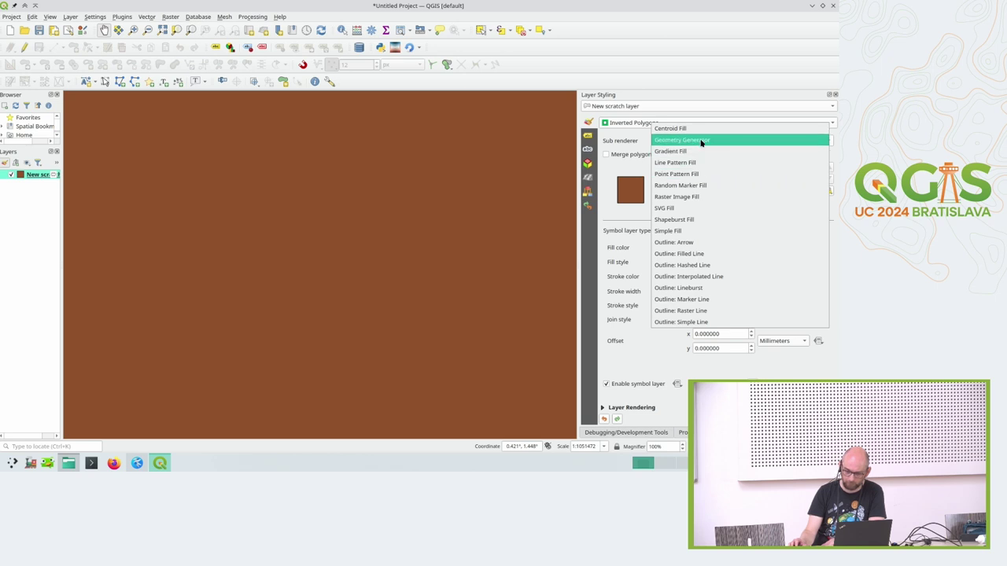
left_click(598, 85)
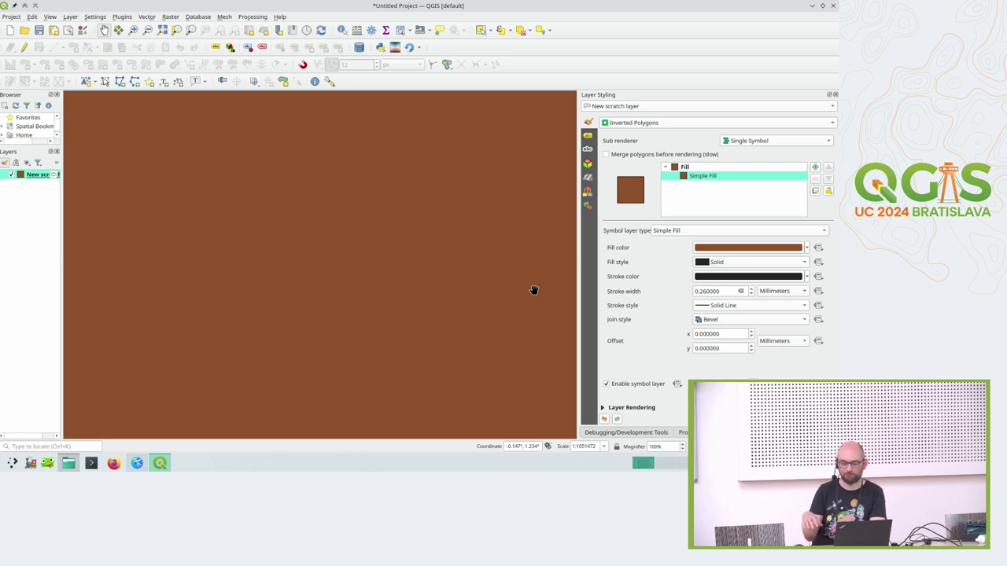
left_click(694, 231)
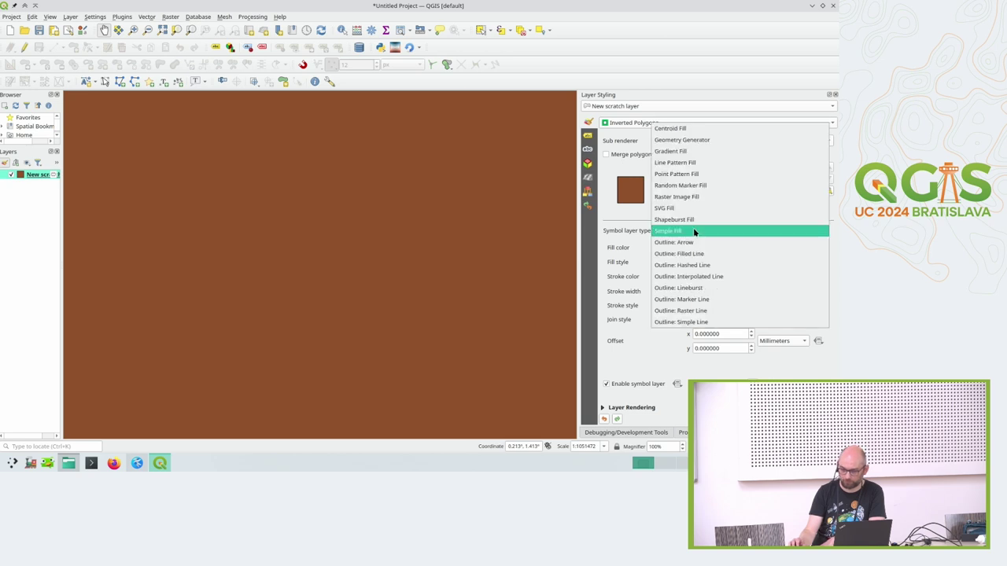
left_click(699, 140)
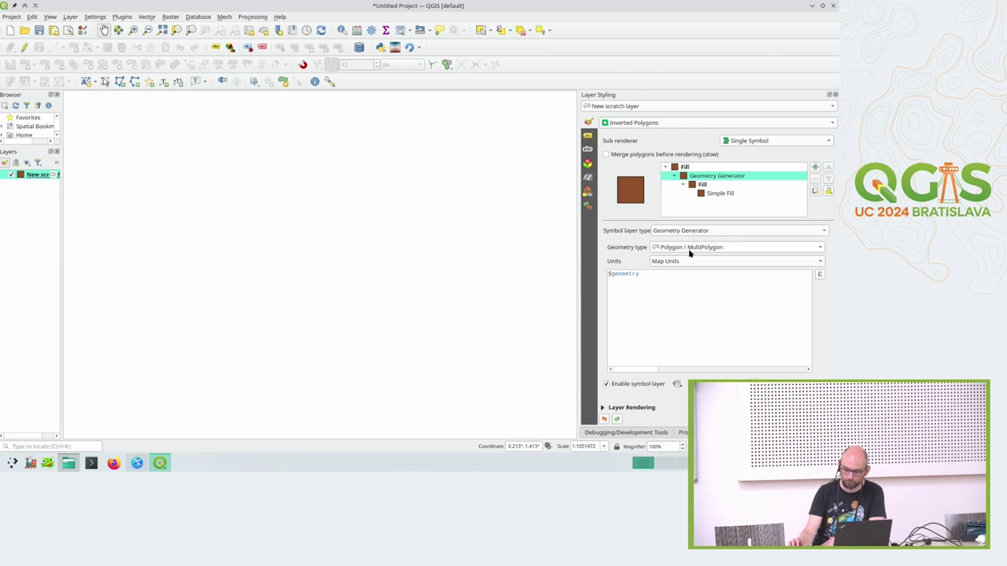
- Check the $geometry expression in the Expression Builder and widen the styling dock
left_click(670, 299)
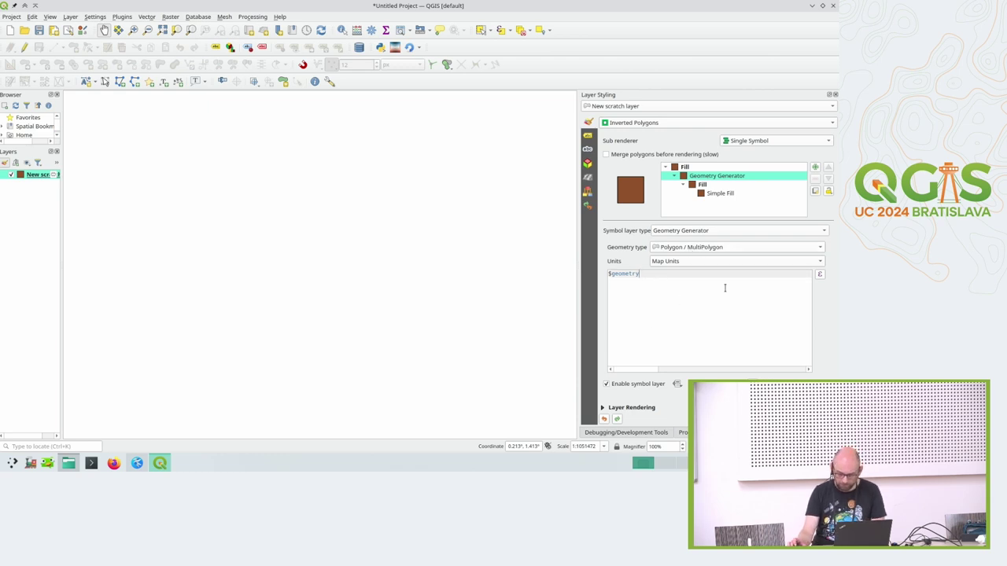
left_click(819, 275)
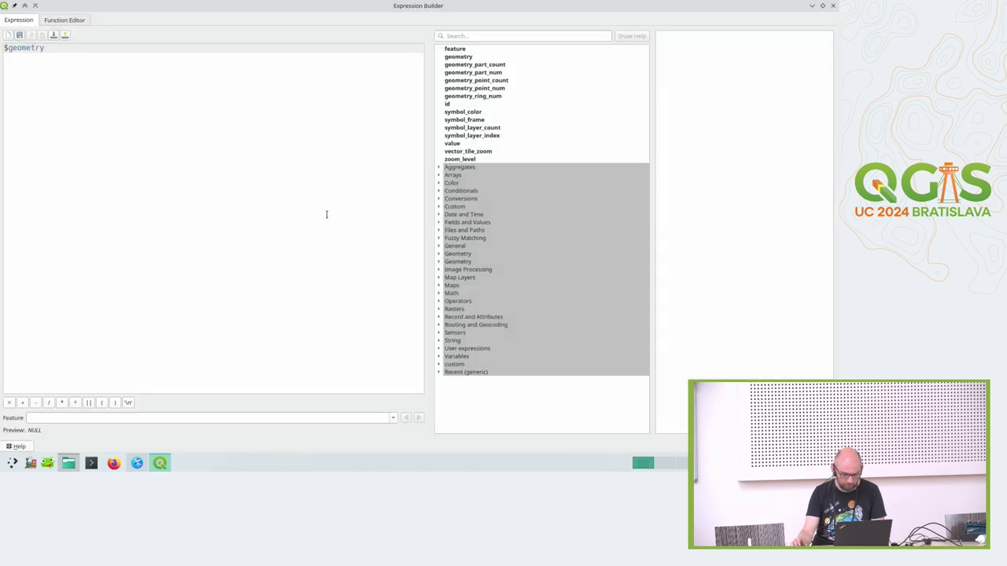
left_click(833, 5)
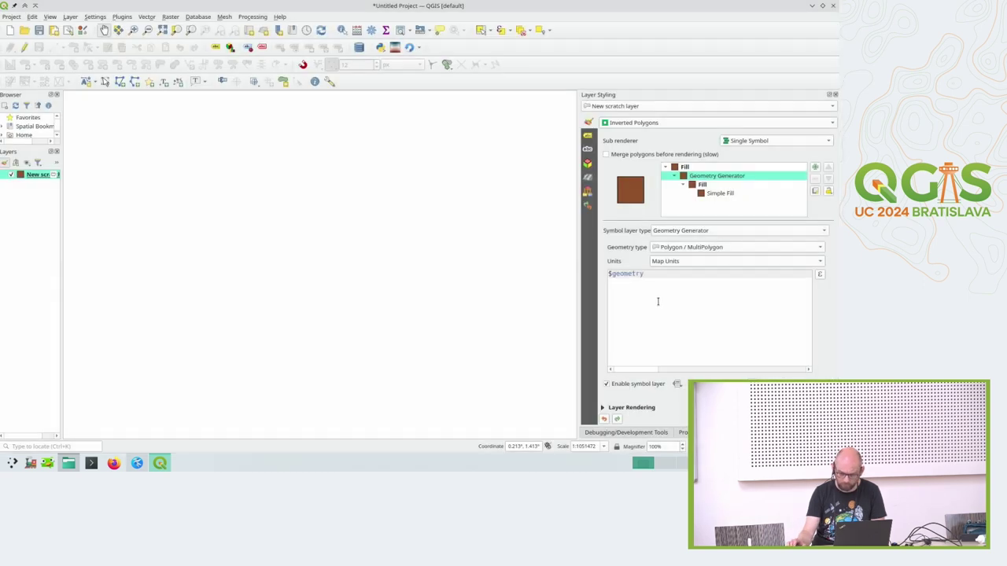
scroll(675, 273, "up", 4)
scroll(685, 272, "up", 1)
left_click_drag(576, 239, 507, 239)
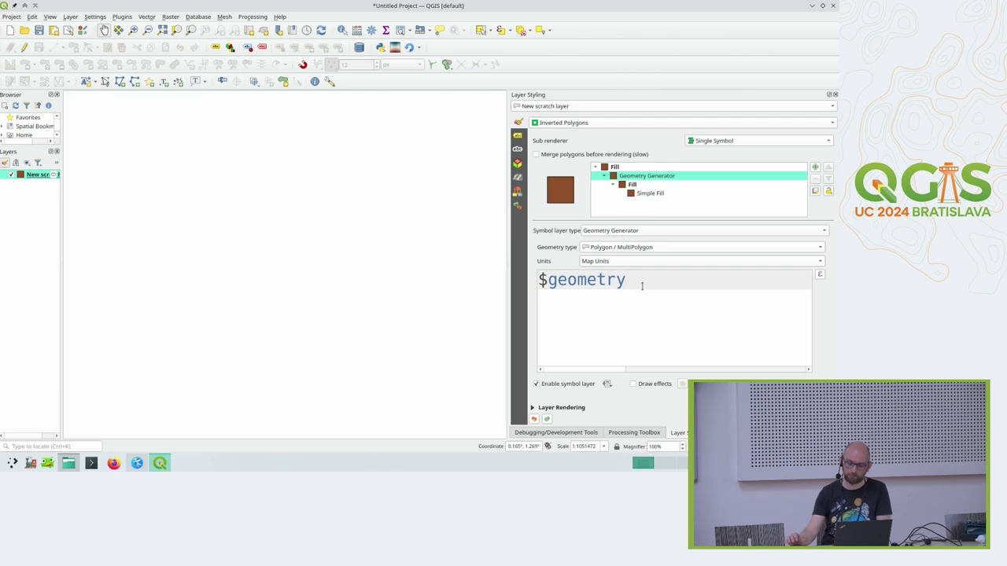
left_click(624, 248)
left_click(621, 270)
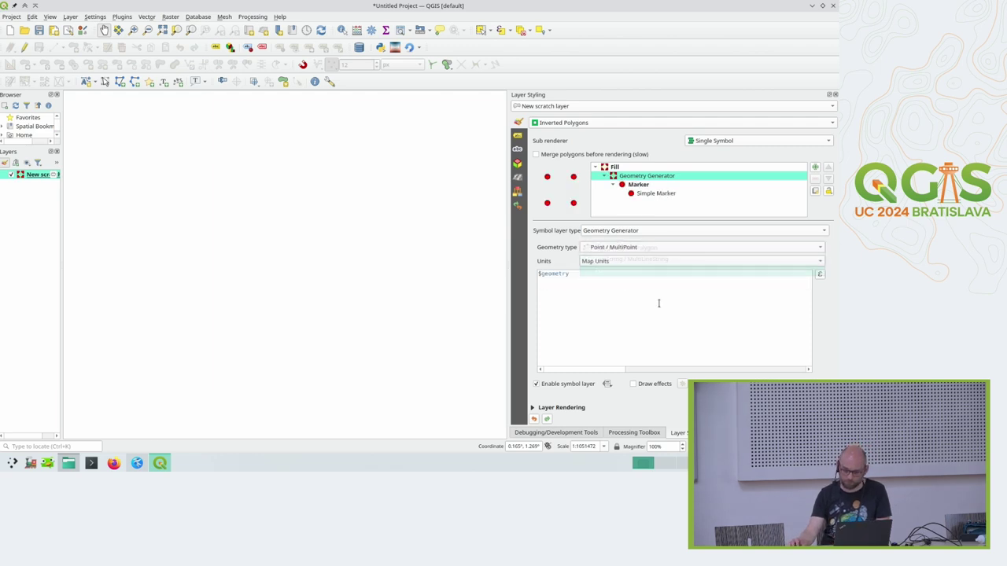
left_click(659, 293)
key("ctrl+a")
type("@m")
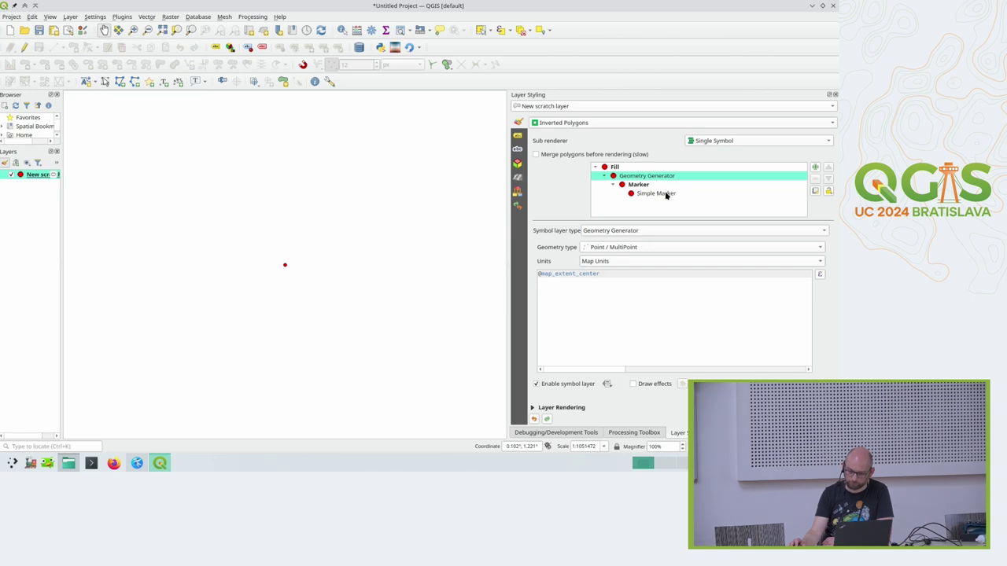
scroll(586, 291, "up", 5)
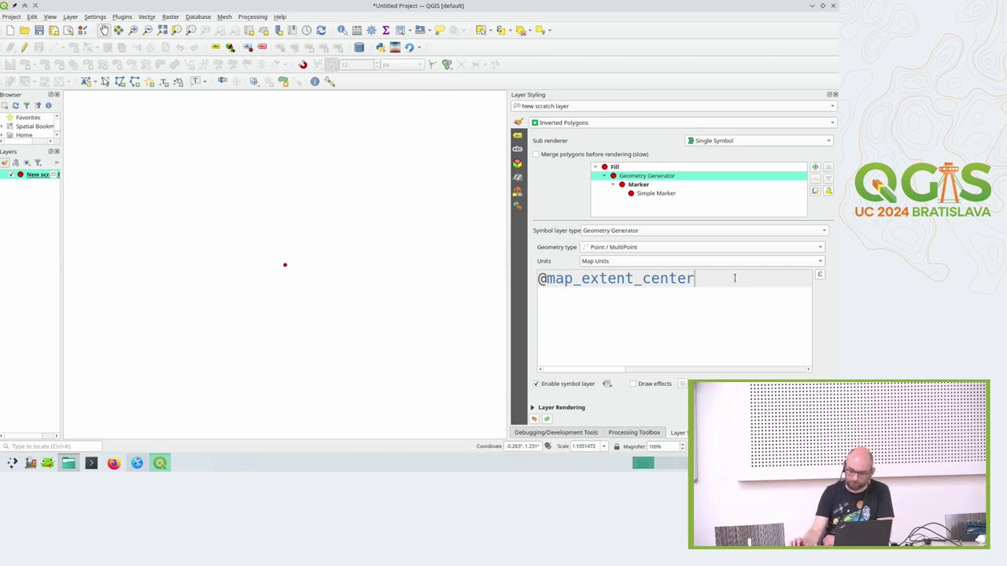
key("ctrl+a")
key("BackSpace")
type("m")
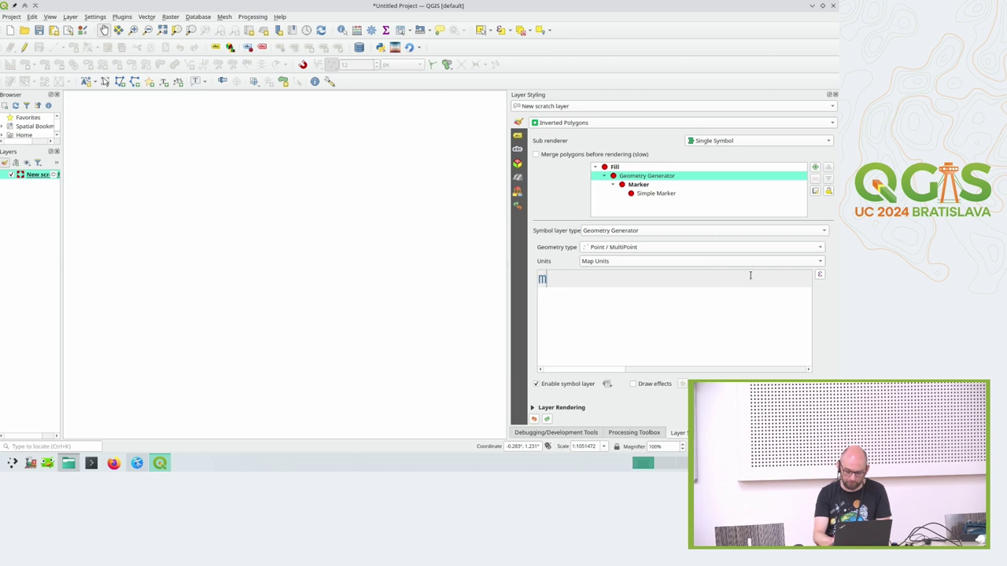
type("ake_point(")
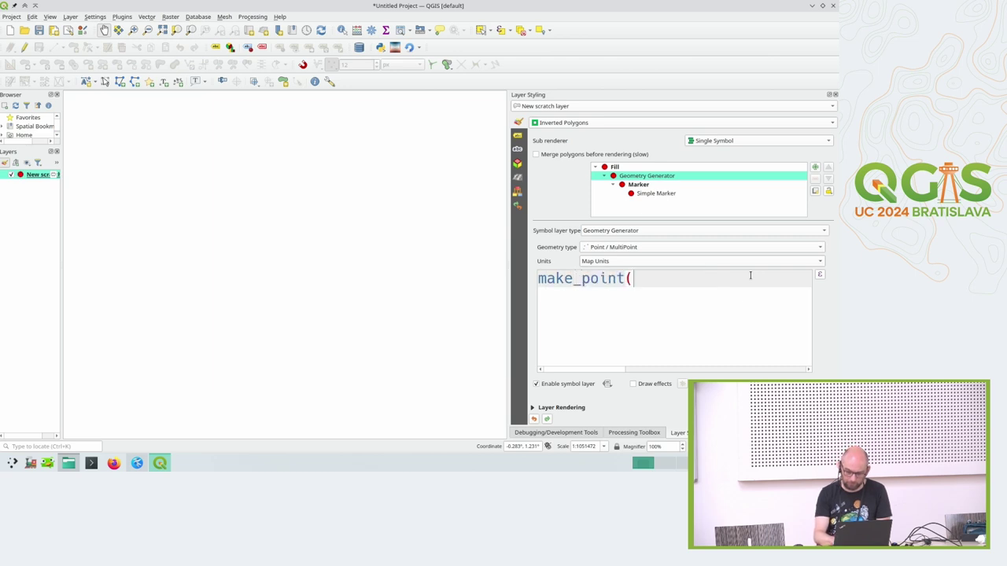
key("Return")
type("@")
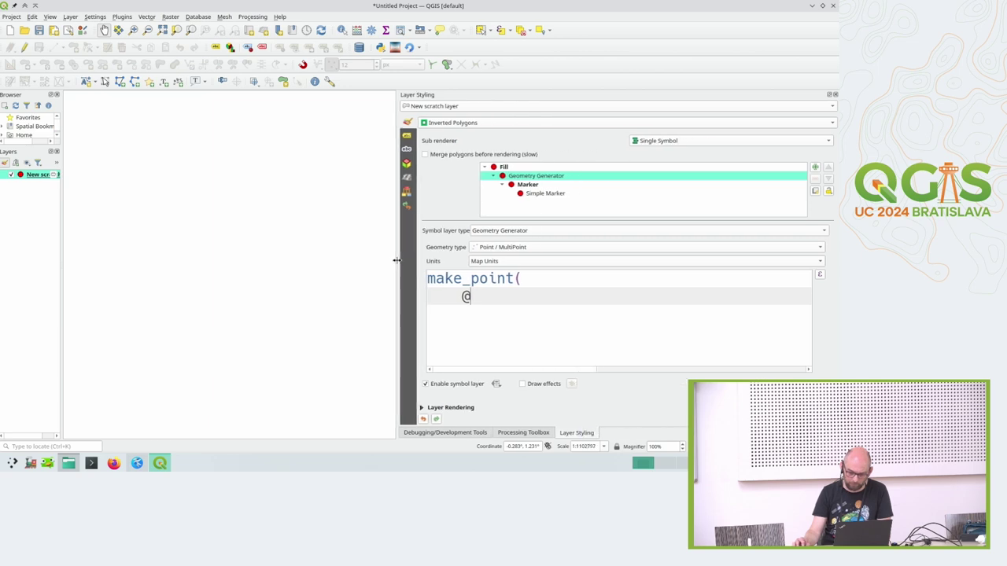
key("BackSpace")
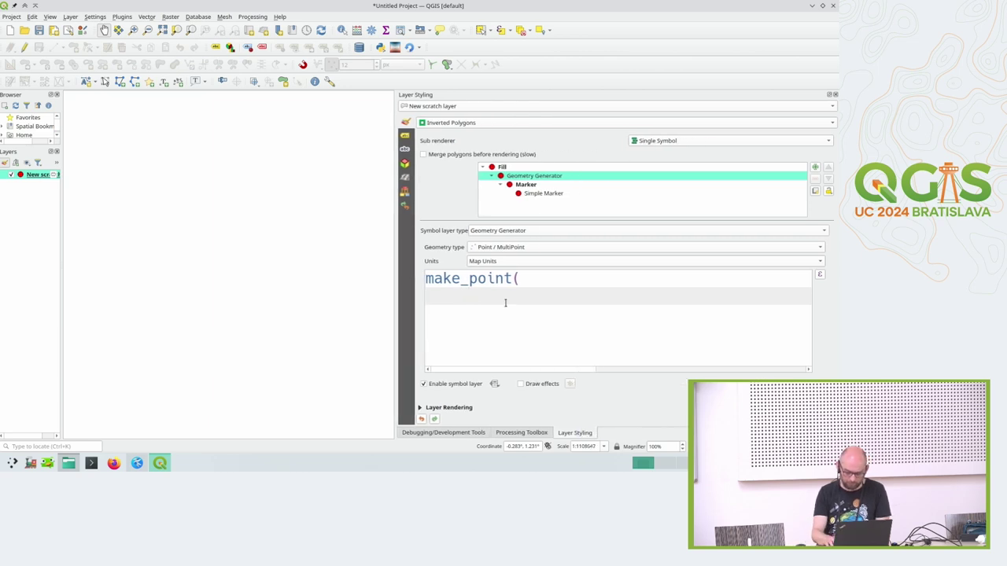
type("randf(")
key("Return")
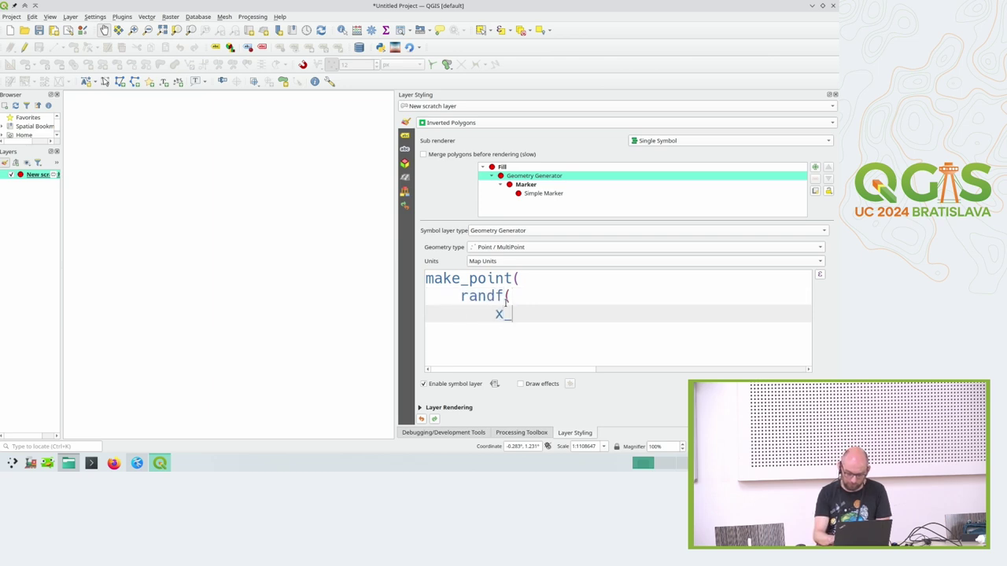
left_click(819, 276)
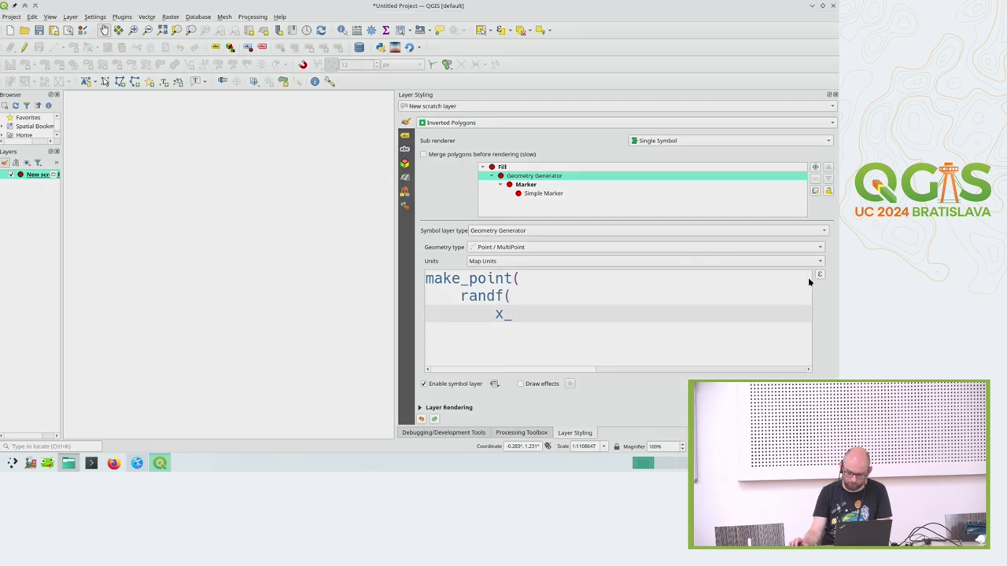
type("x_")
key("Down")
key("Down")
key("Return")
type("(@")
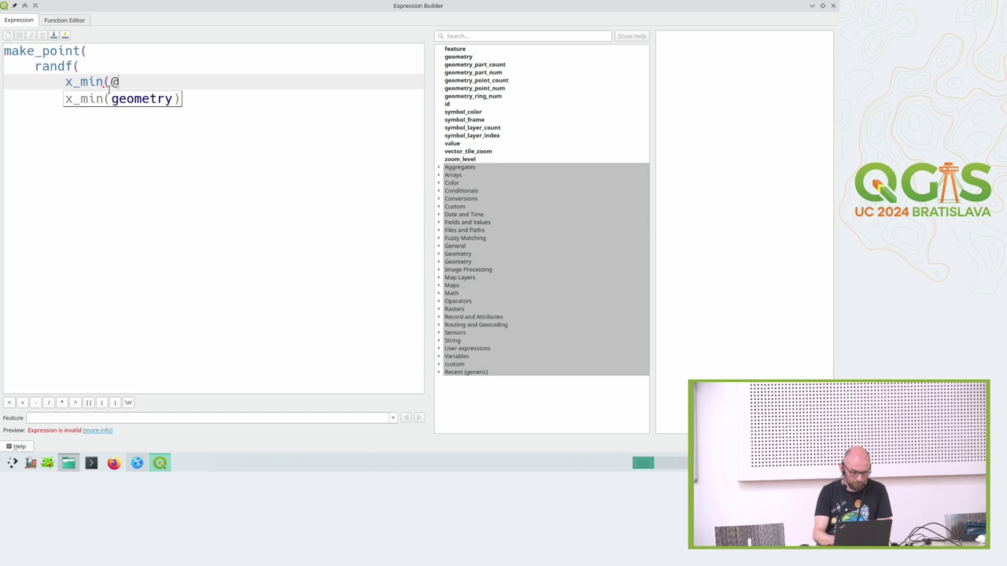
type("map_extent_width")
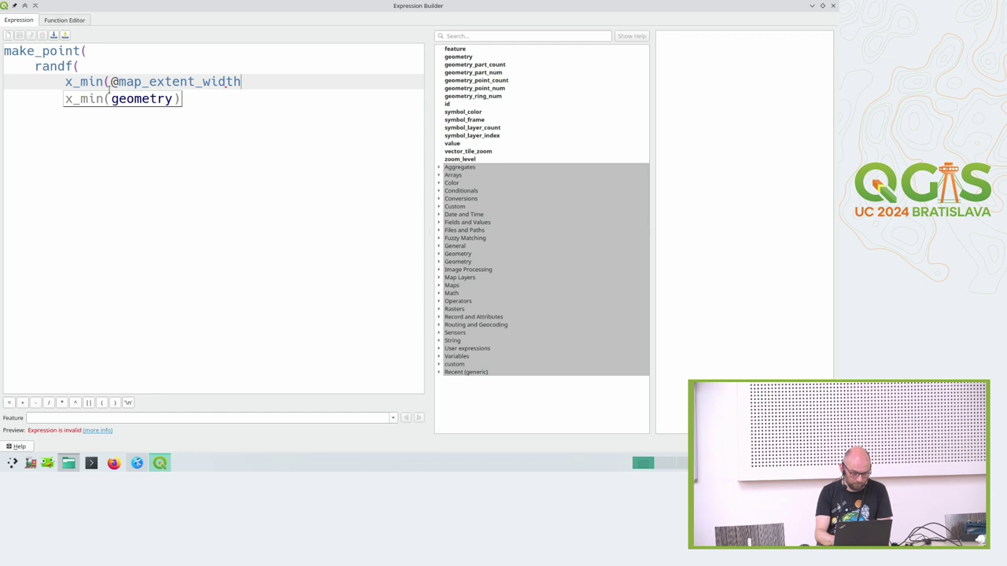
type(")")
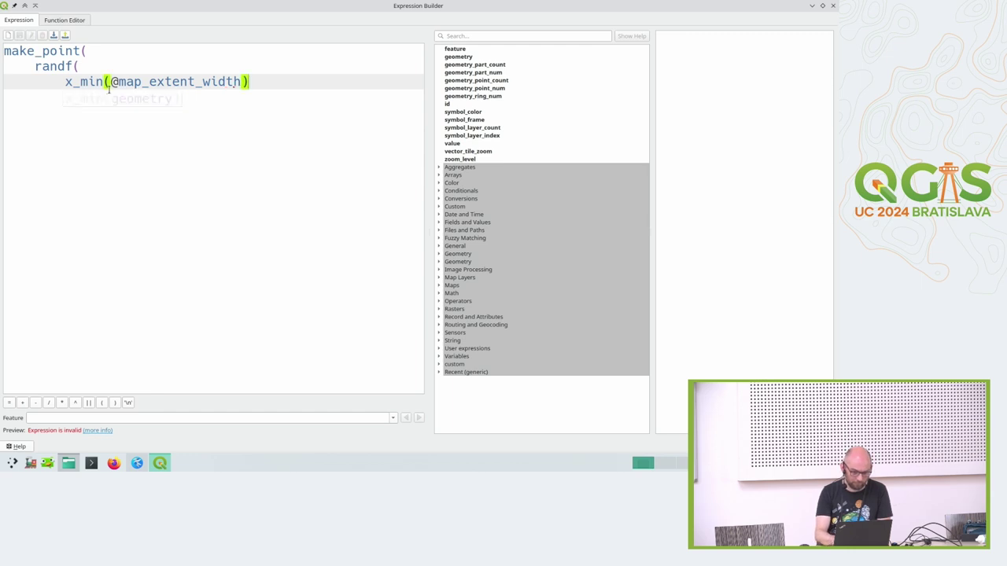
type(", x_")
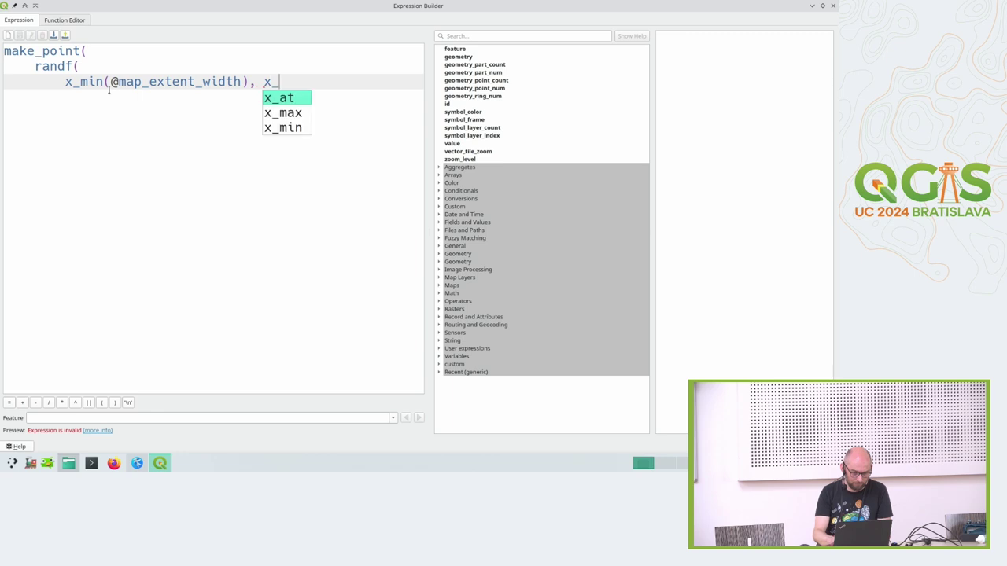
type("max(@ma")
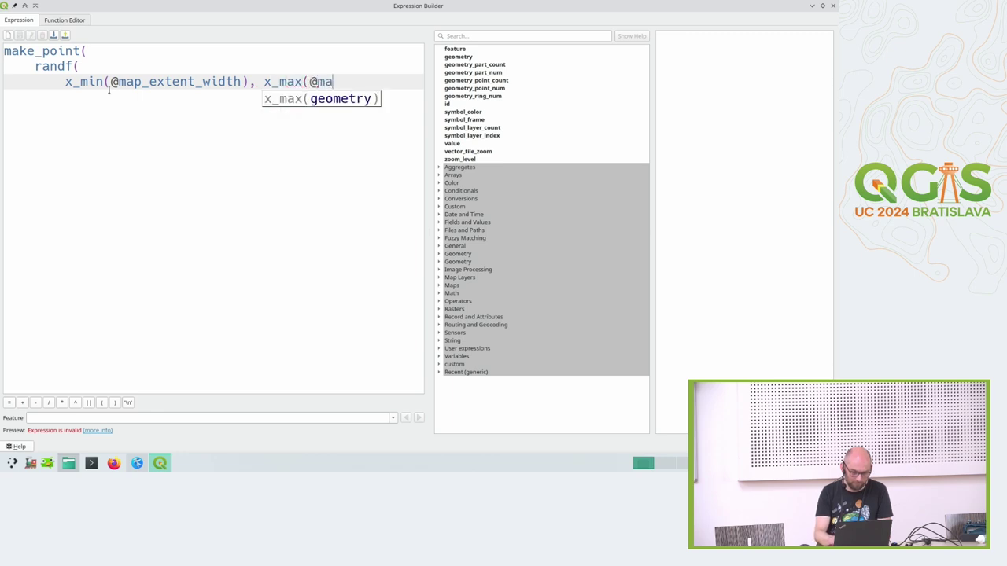
type("p_e")
type("xtent_h")
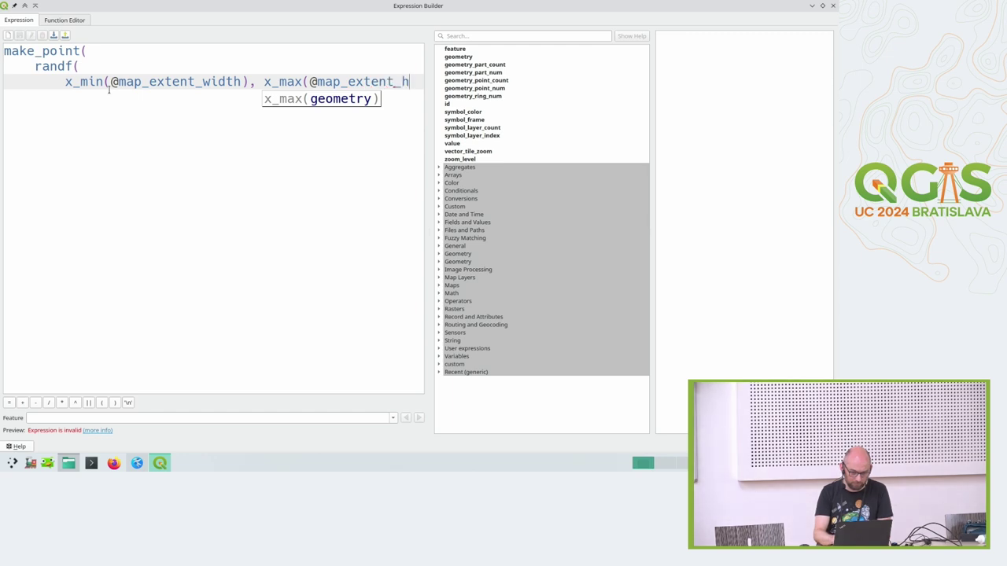
type("eight),")
key("Return")
- Duplicate the range and the randf( opener to form a second random call
left_click_drag(152, 100, 79, 66)
key("ctrl+c")
left_click(140, 116)
key("ctrl+v")
key("BackSpace")
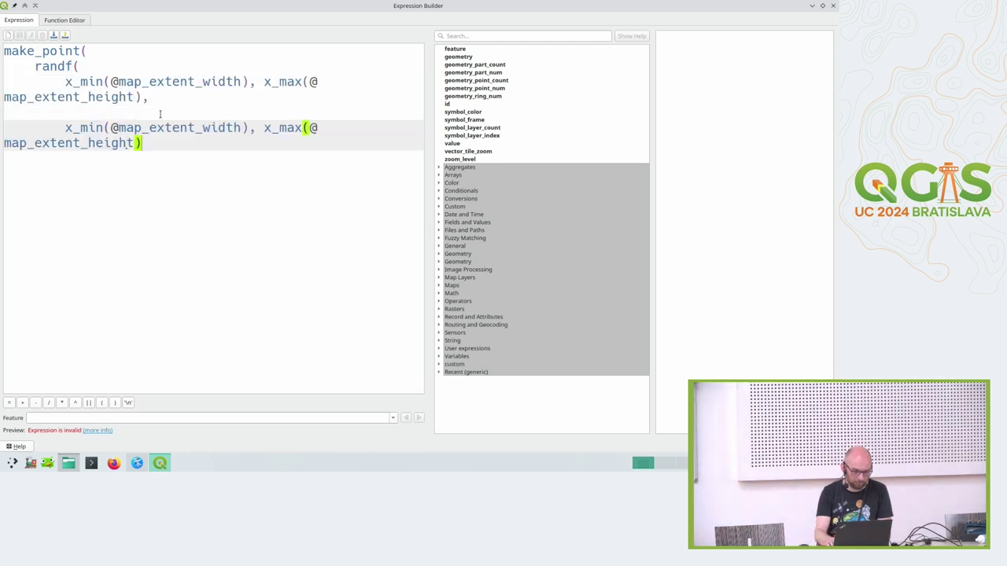
key("Return")
type(")")
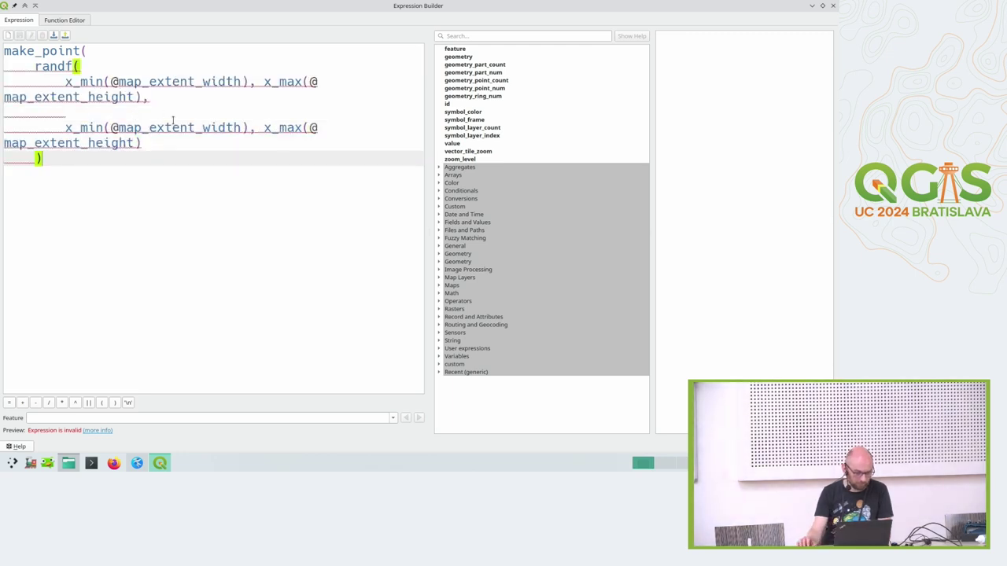
left_click_drag(89, 66, 88, 51)
key("ctrl+c")
left_click(79, 110)
key("ctrl+v")
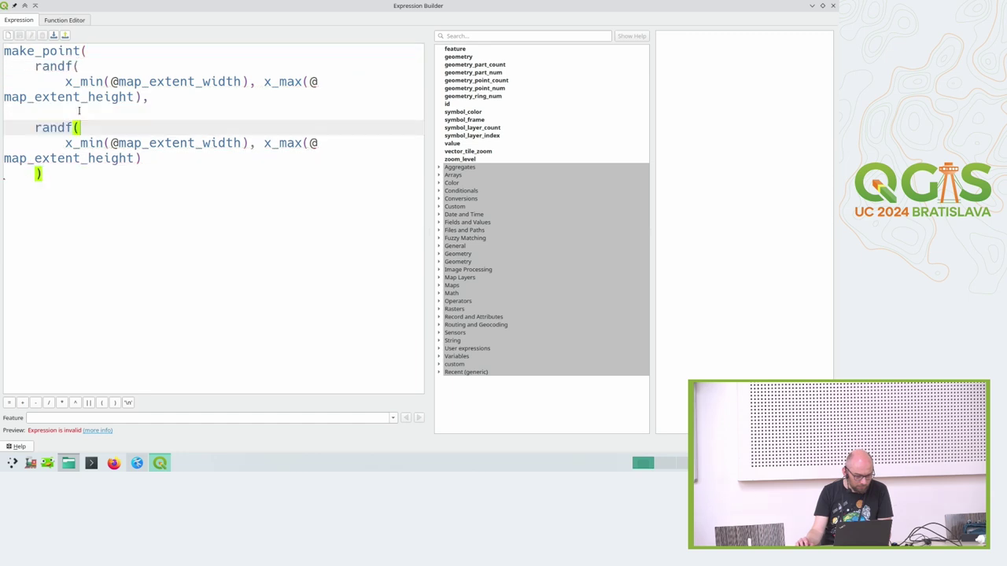
left_click(145, 97)
key("BackSpace")
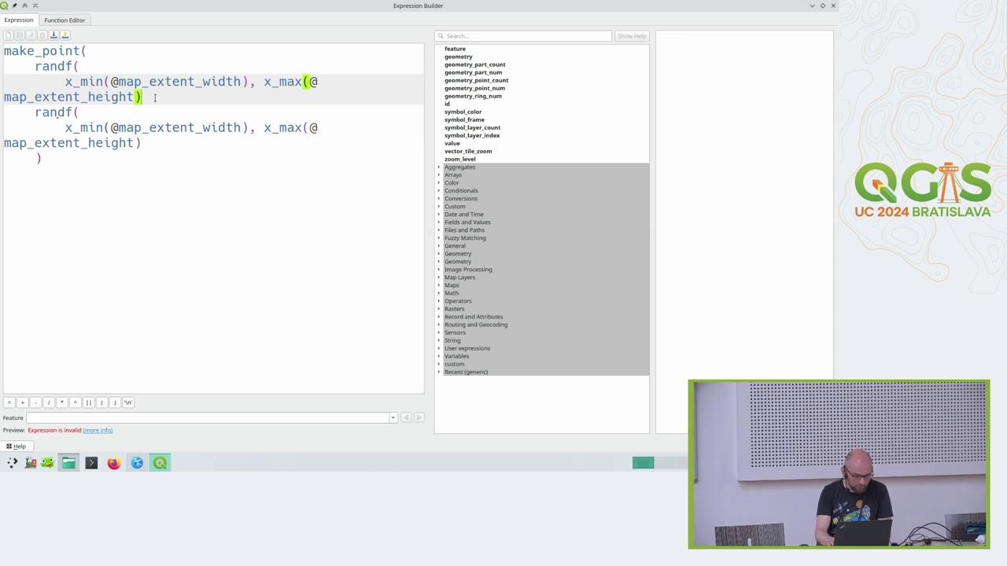
key("Down")
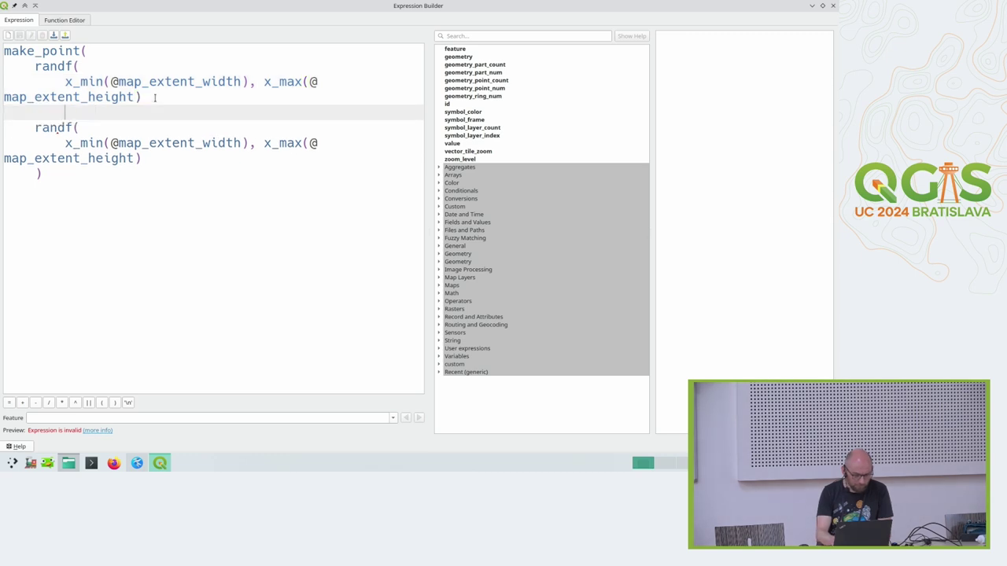
type("),")
- Turn the copied range into y_min/y_max with height, close make_point, and widen the editor
key("Down")
key("Down")
key("Down")
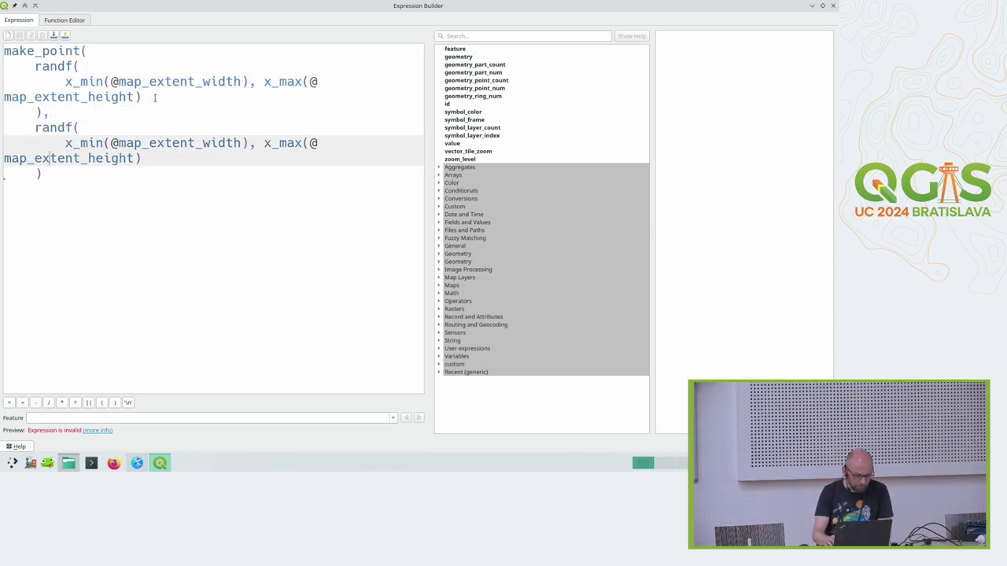
key("Delete")
type("y")
key("ctrl+Right")
key("ctrl+Right")
key("ctrl+Right")
key("BackSpace")
key("BackSpace")
key("BackSpace")
key("BackSpace")
key("BackSpace")
type("height")
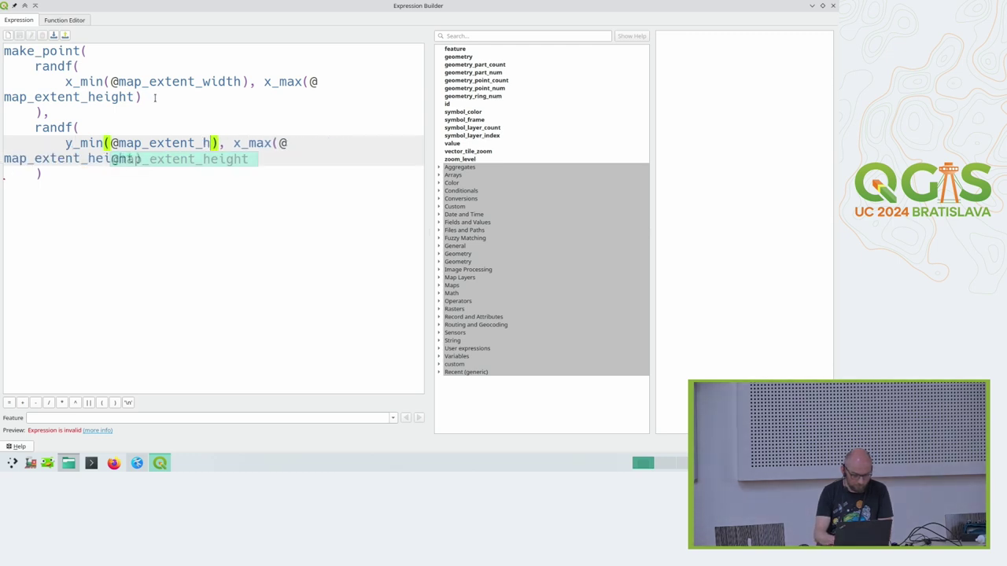
left_click(155, 98)
left_click(280, 143)
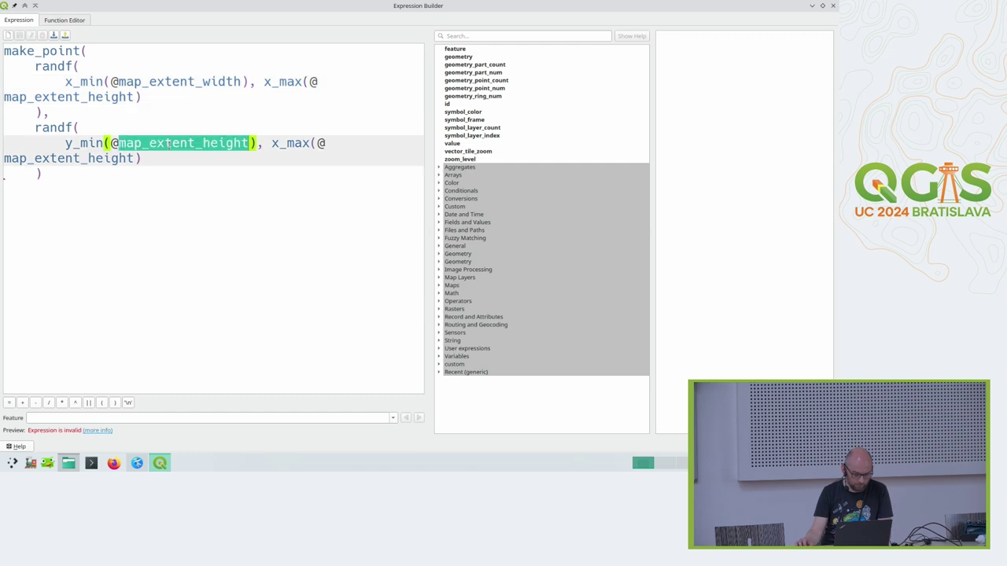
key("shift+Left")
type("y")
left_click(124, 173)
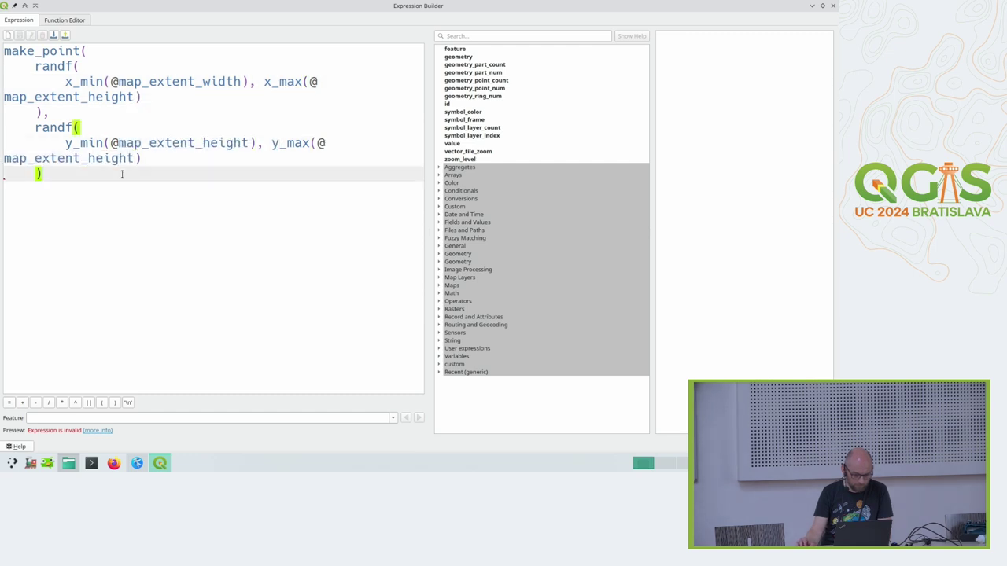
key("Return")
type(")")
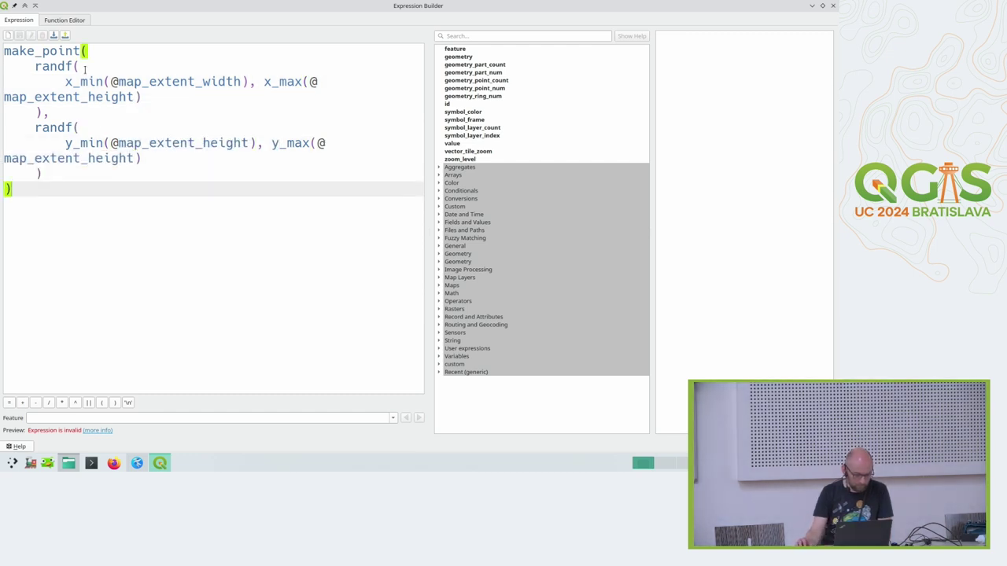
left_click_drag(428, 133, 650, 128)
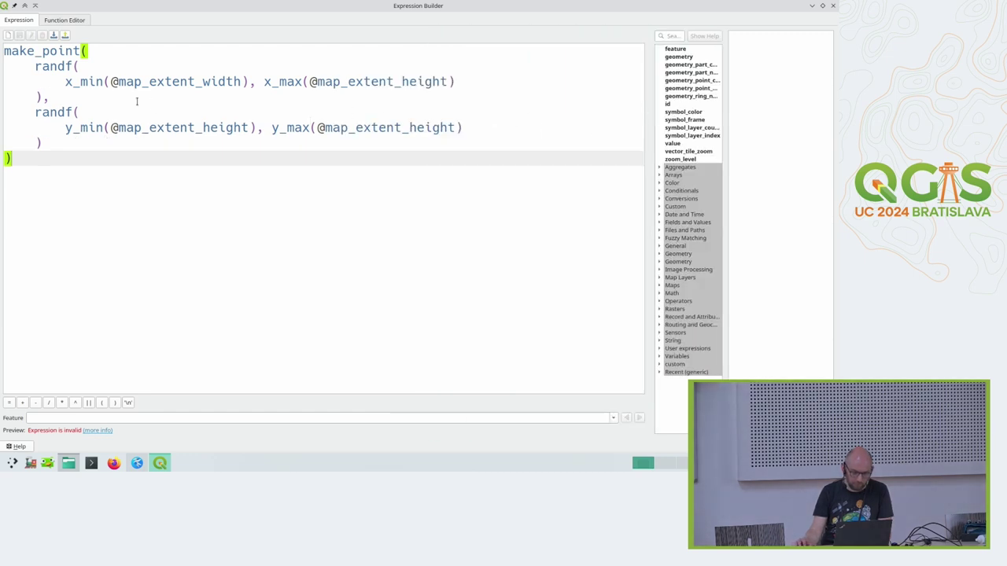
mouse_move(115, 82)
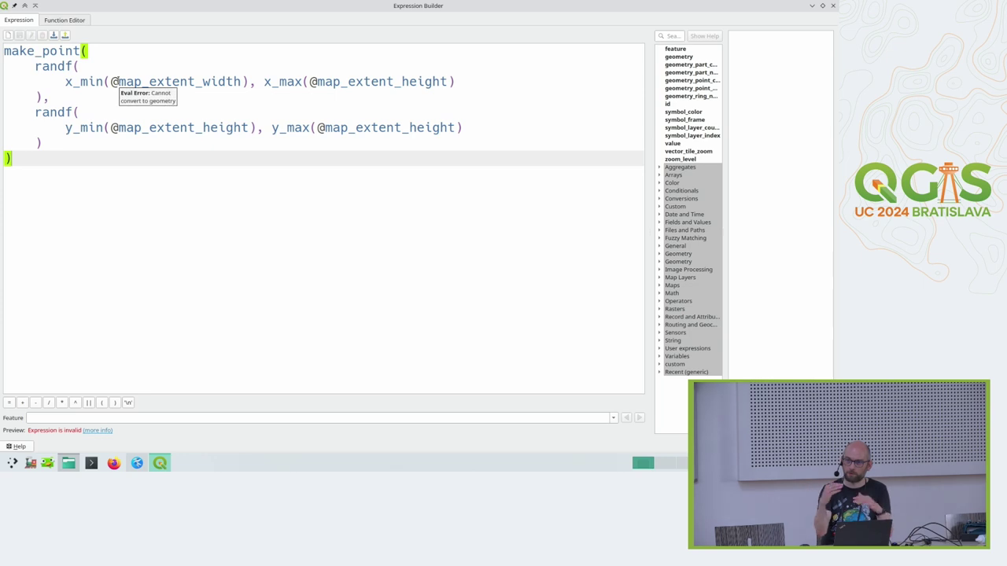
left_click(114, 81)
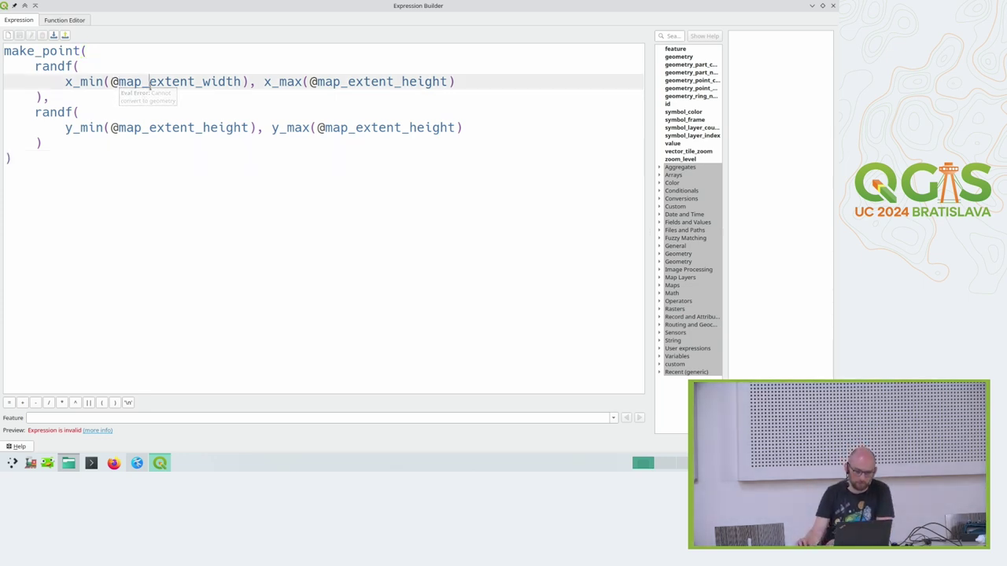
mouse_move(282, 83)
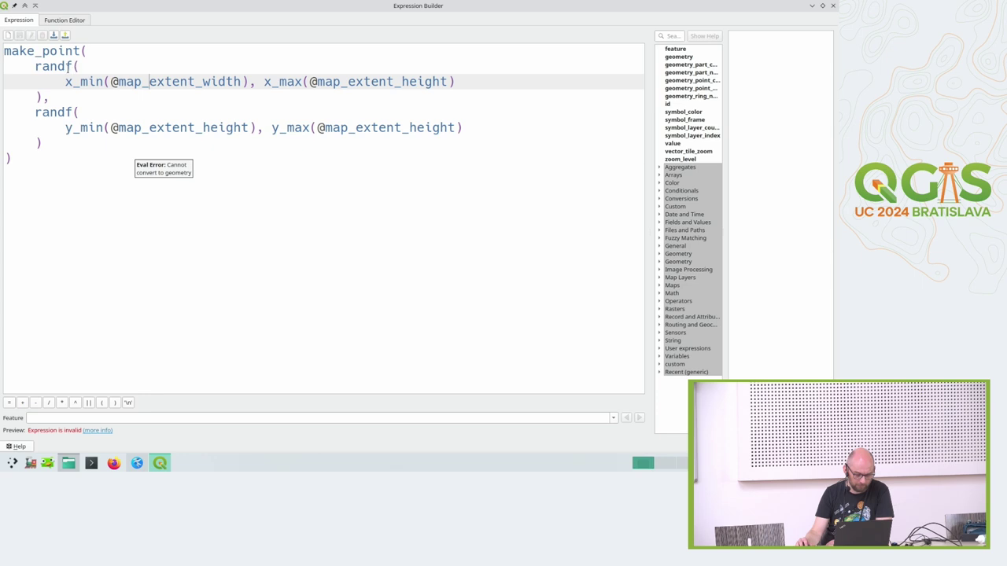
left_click_drag(67, 75, 247, 82)
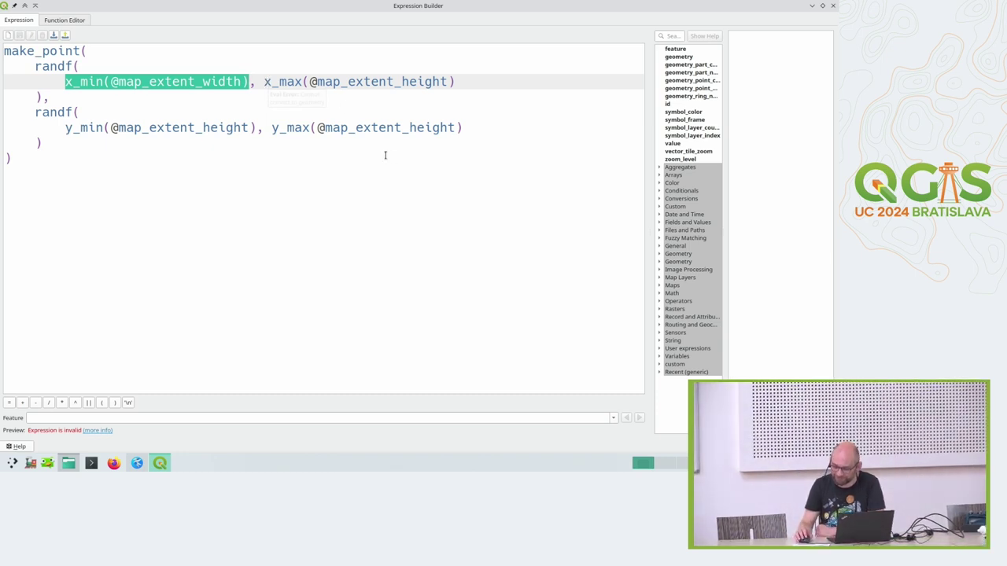
left_click(165, 83)
left_click_drag(195, 82, 241, 82)
key("BackSpace")
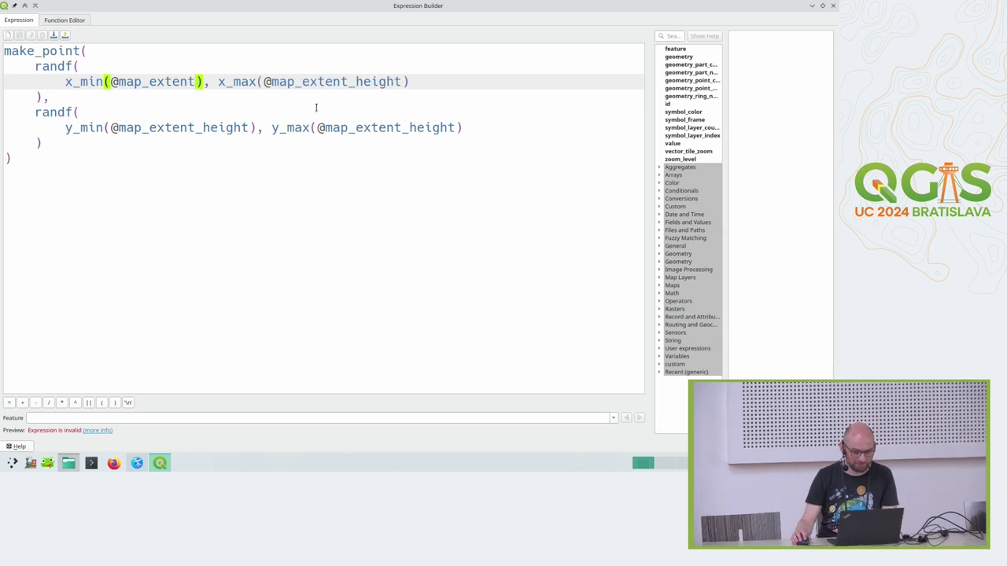
- Remove _height from the x_max, y_max and y_min bounds so the preview shows a Point
left_click_drag(348, 82, 400, 89)
key("BackSpace")
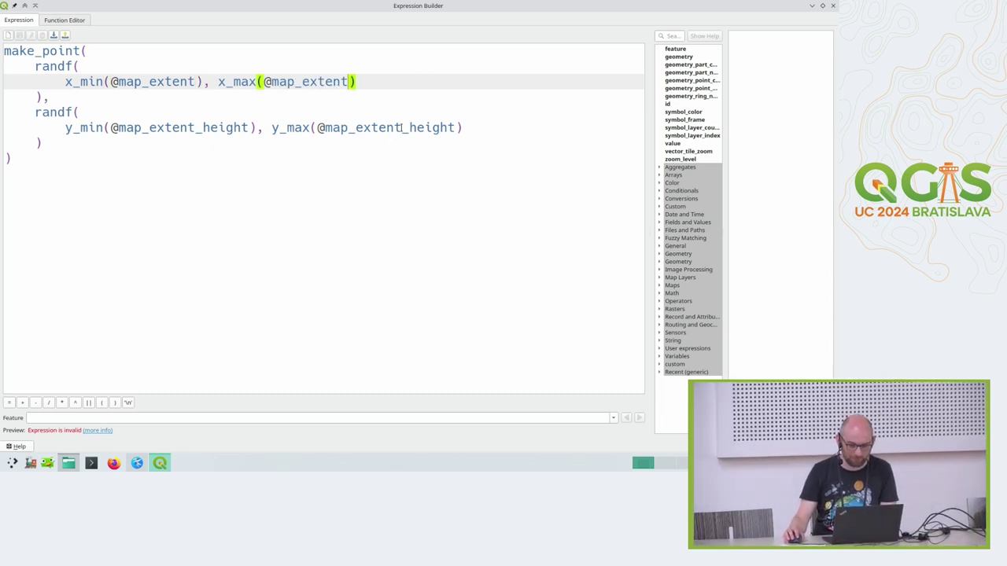
left_click_drag(401, 127, 454, 129)
key("BackSpace")
left_click_drag(197, 127, 247, 128)
key("BackSpace")
left_click(174, 176)
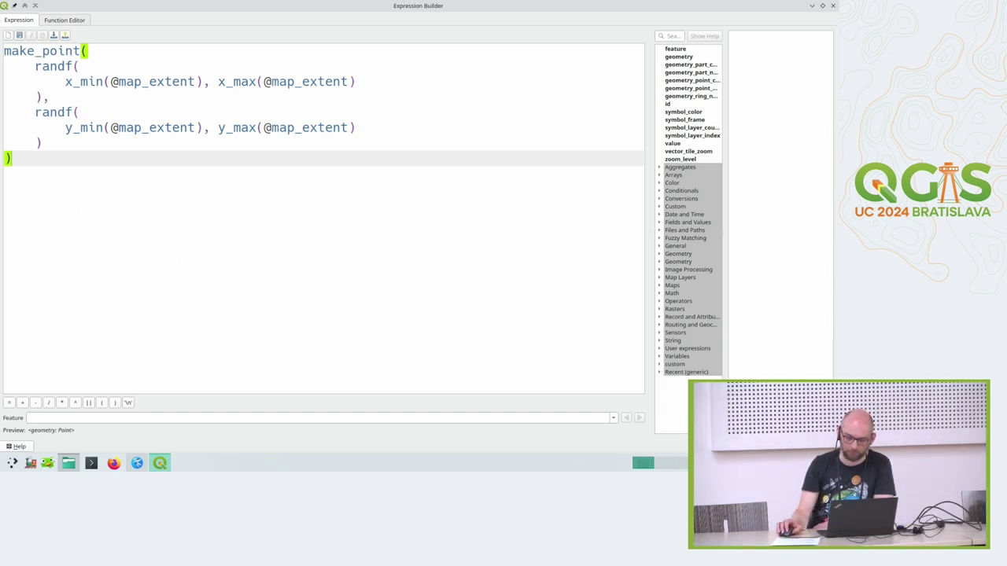
- Apply the random-point expression, check the Simple Marker, and watch the point redraw on the map
key("Escape")
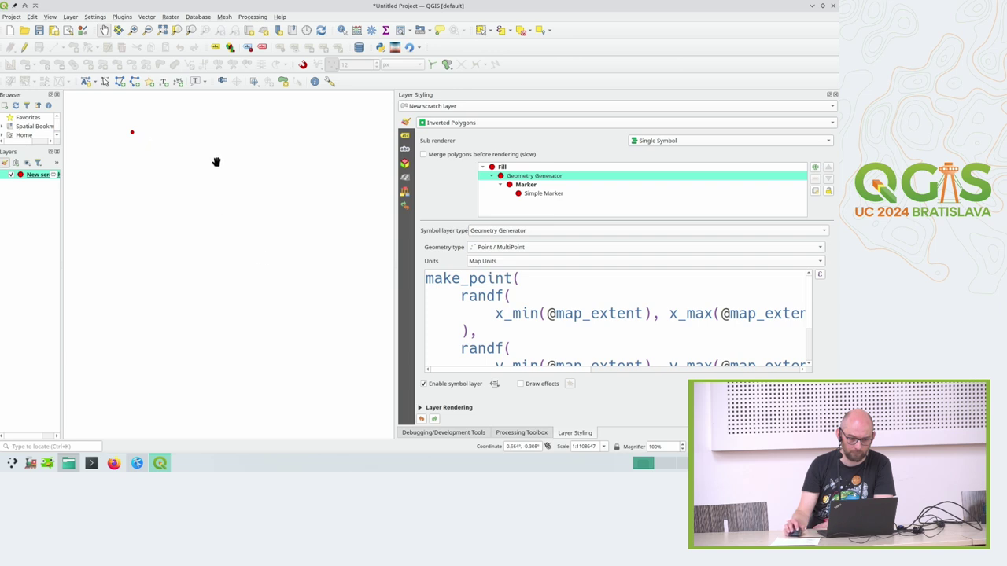
left_click(572, 194)
mouse_move(240, 220)
left_mouse_down()
mouse_move(254, 238)
mouse_move(225, 269)
mouse_move(244, 246)
mouse_move(222, 240)
mouse_move(238, 254)
mouse_move(223, 265)
mouse_move(247, 254)
mouse_move(238, 259)
mouse_move(247, 238)
left_mouse_up()
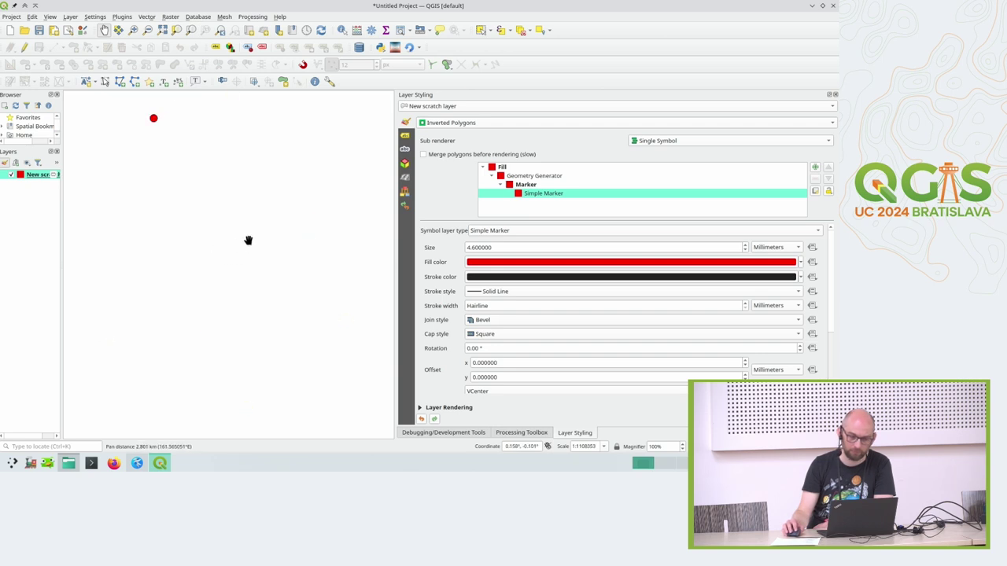
left_click(527, 176)
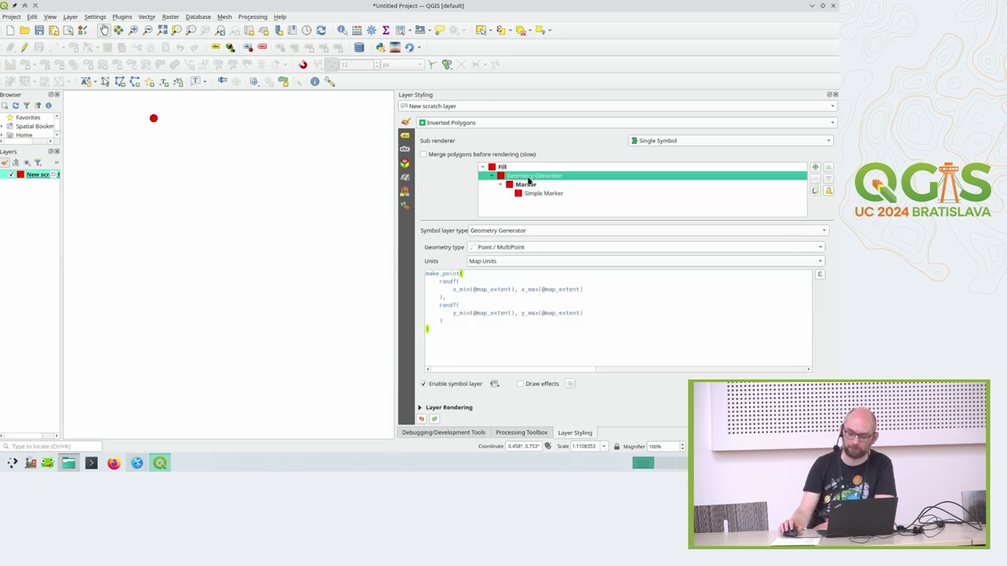
left_click(453, 298)
scroll(464, 298, "up", 5)
scroll(470, 296, "up", 1)
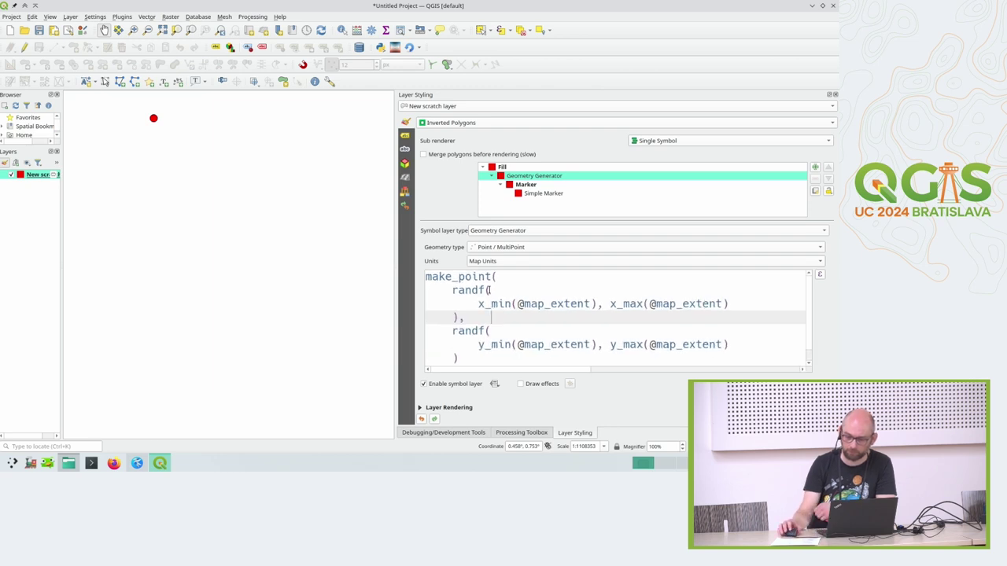
left_click(480, 290)
left_click_drag(218, 168, 247, 261)
- Insert an 'array_foreach(' line above make_point and indent the make_point block beneath it
left_click(522, 275)
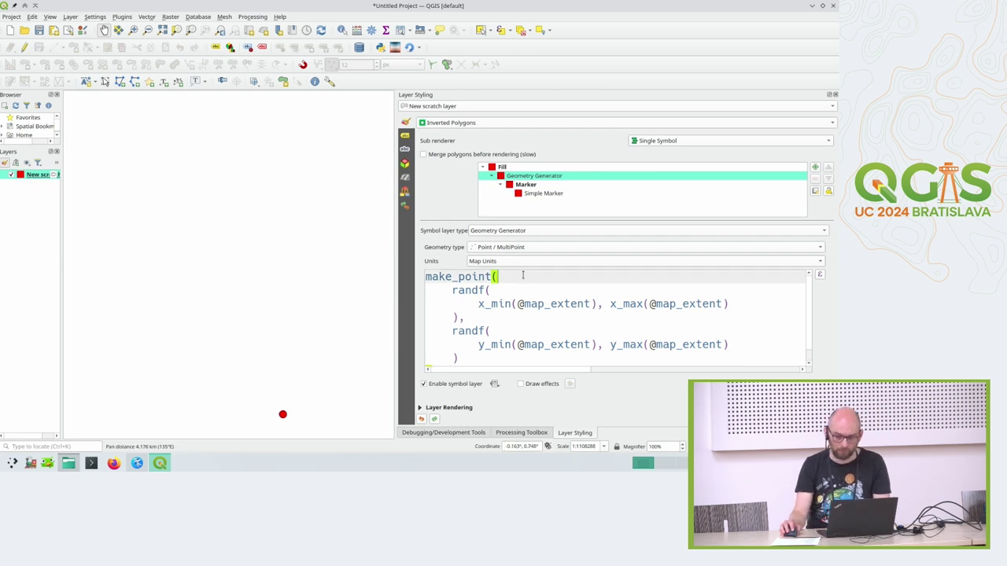
key("Home")
key("Return")
key("Up")
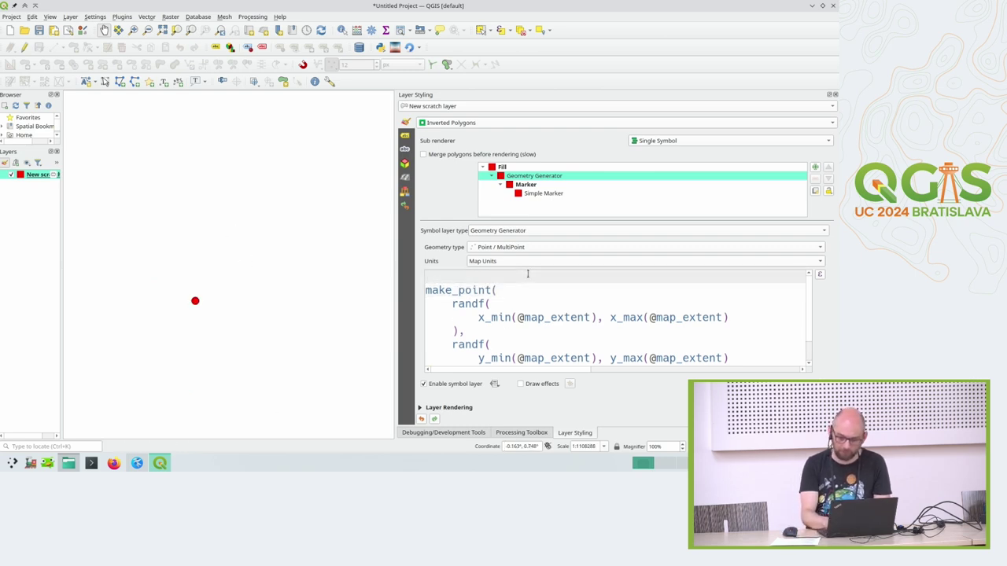
type("collec")
key("shift+Home")
key("BackSpace")
type("array_forea")
key("BackSpace")
type("each")
key("Down")
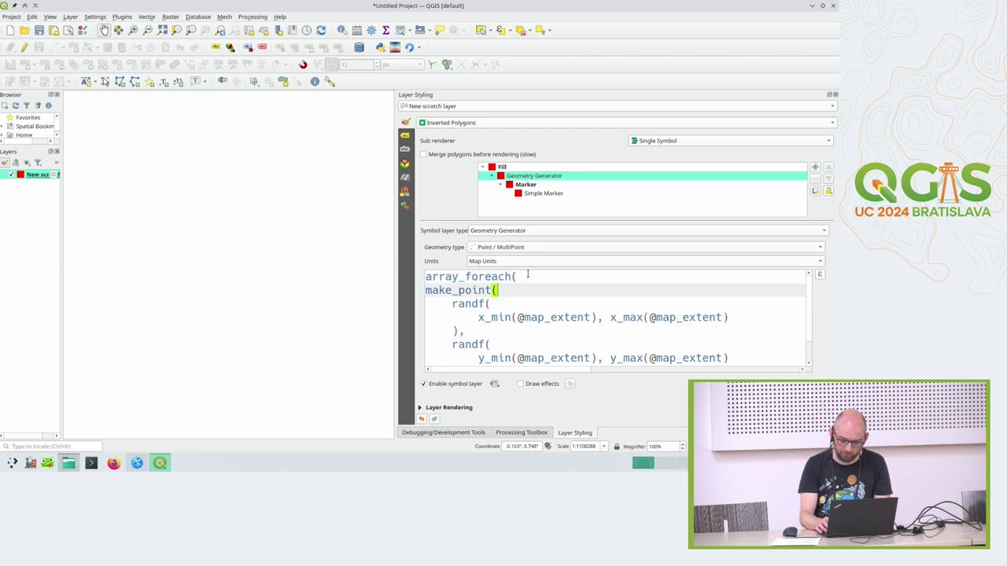
key("ctrl+shift+End")
key("Tab")
key("ctrl+Home")
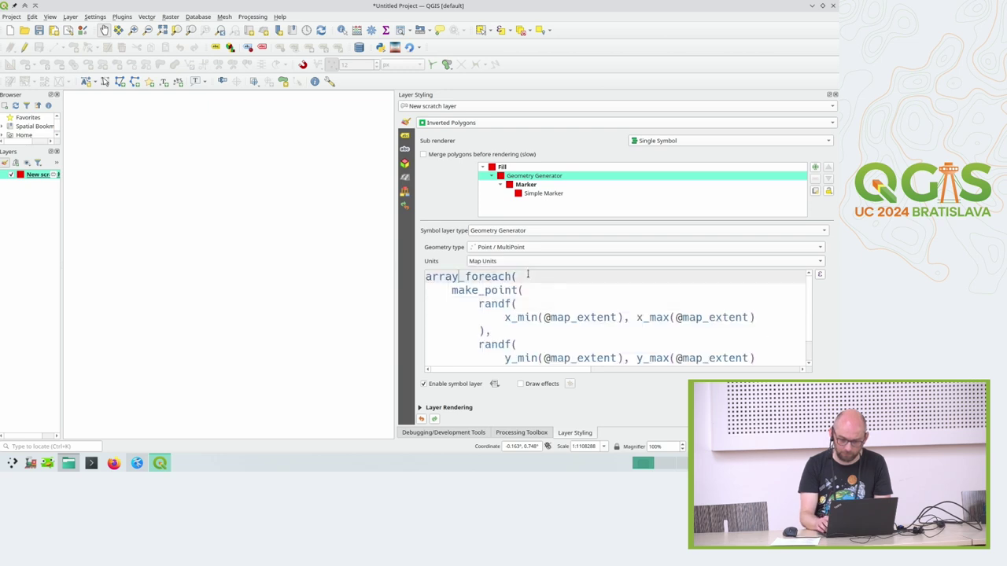
- Add 'generate_series(1, 42),' as array_foreach's first argument and close its bracket at the end
left_click(819, 277)
key("ctrl+plus")
key("ctrl+plus")
key("ctrl+plus")
key("ctrl+plus")
key("ctrl+plus")
key("ctrl+plus")
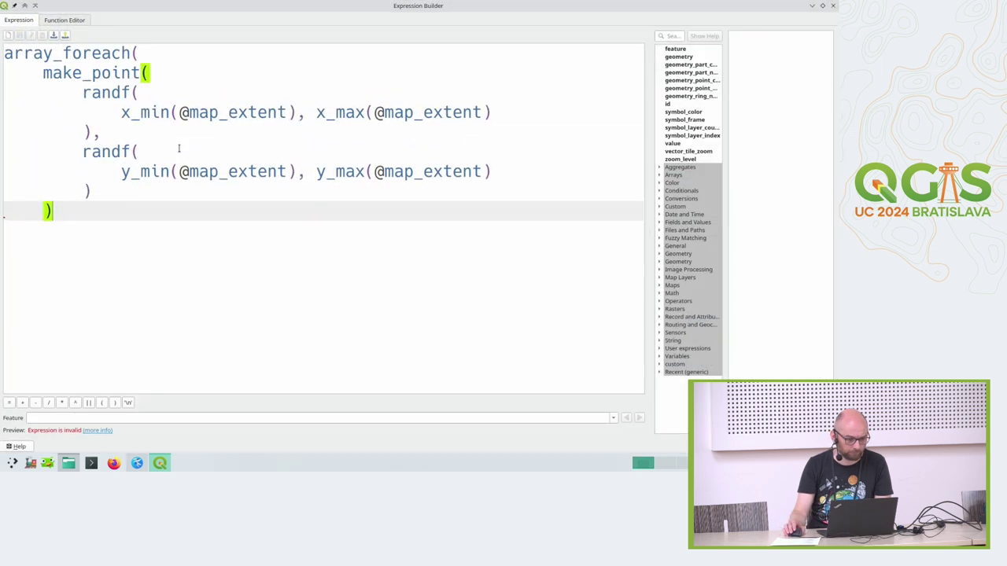
key("Return")
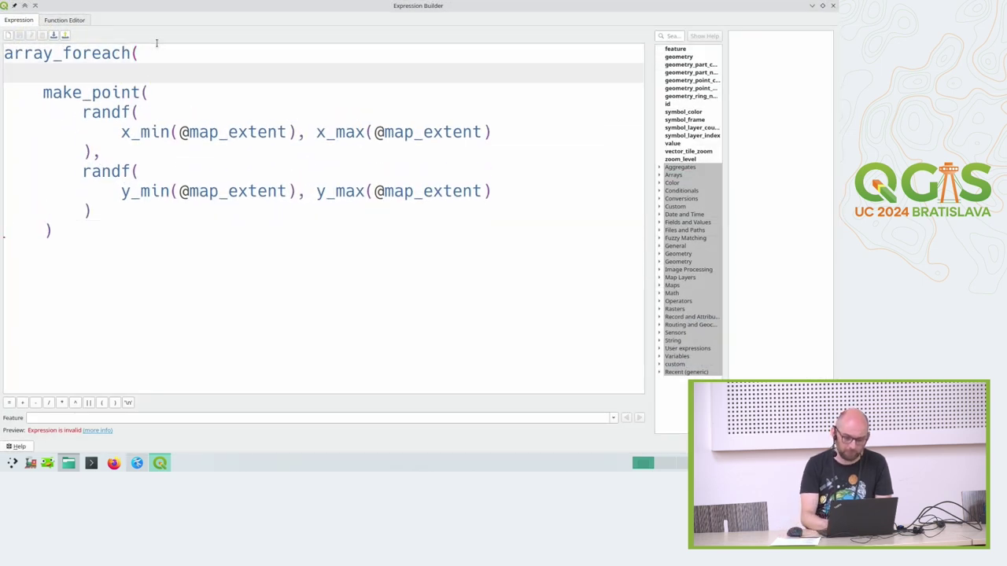
type("generate_series")
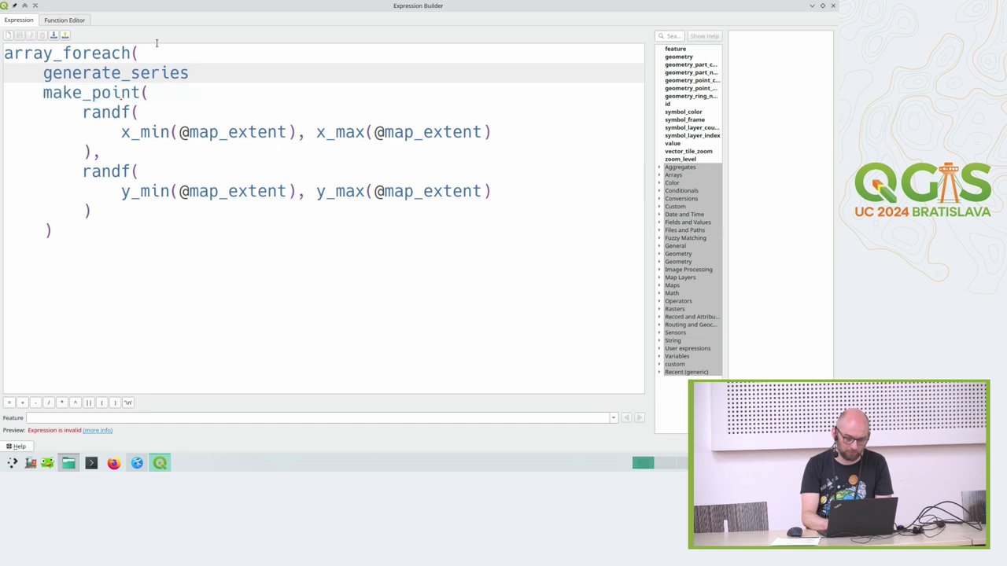
type("(0,")
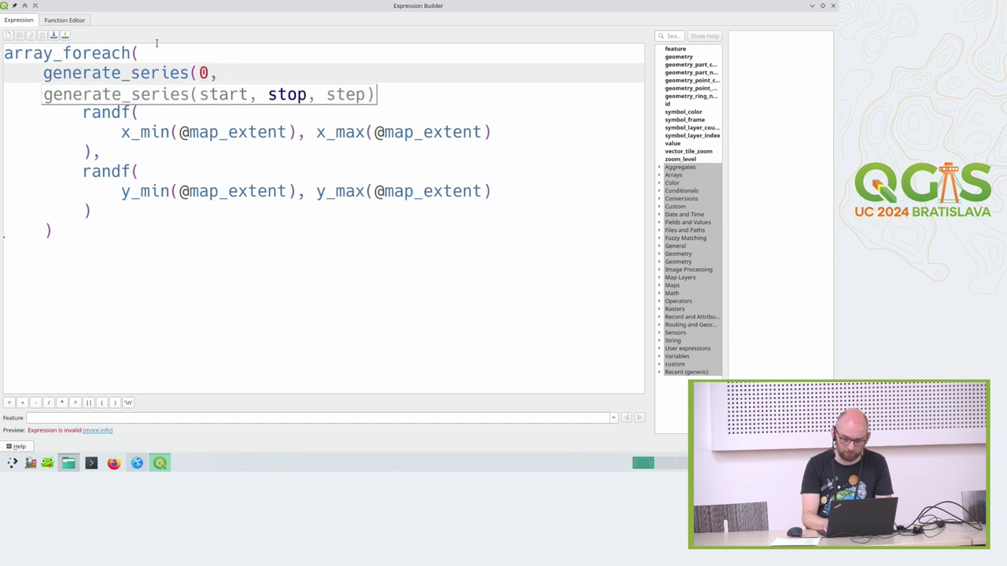
type(" 42),")
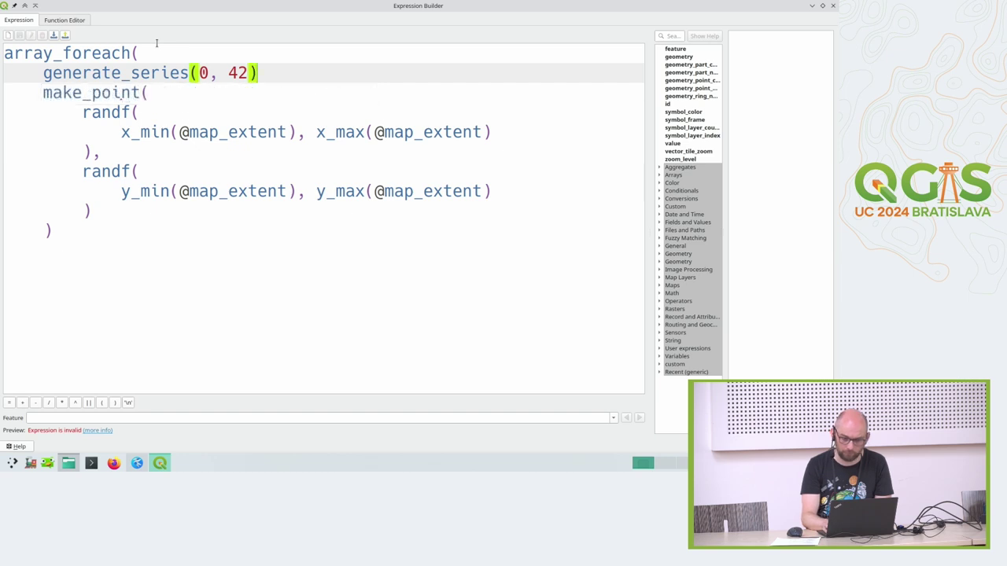
left_click(100, 254)
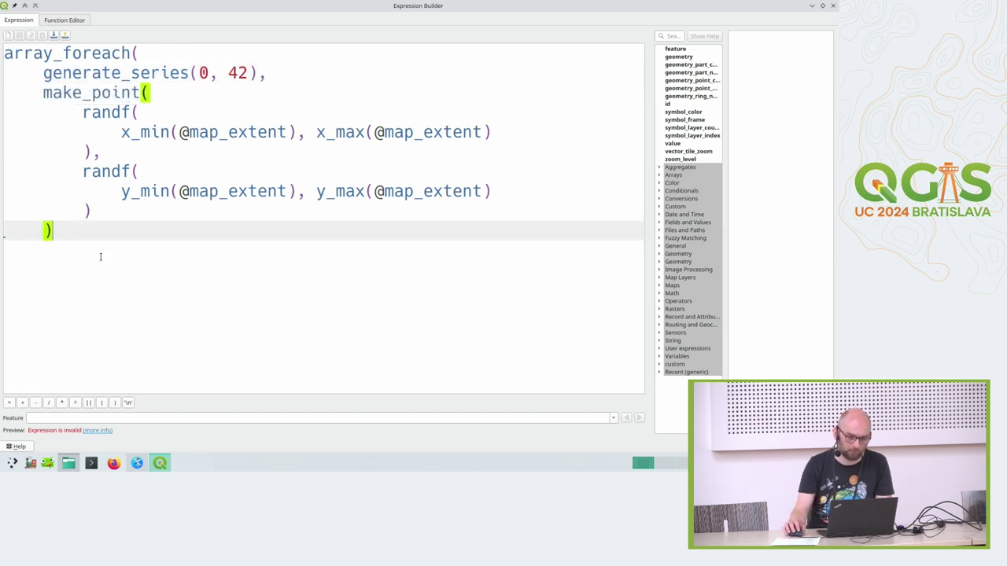
key("Return")
type(")")
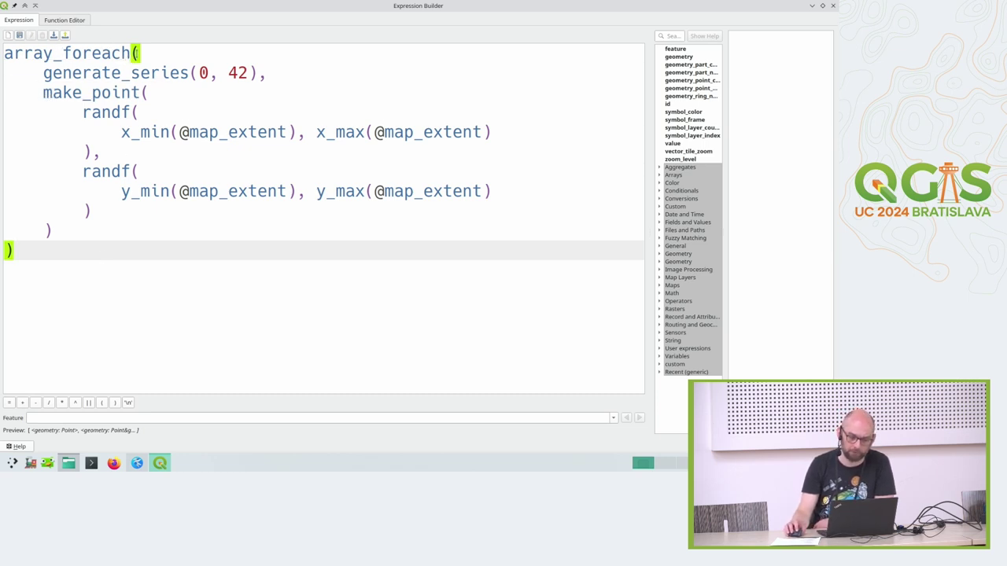
left_click_drag(44, 73, 239, 75)
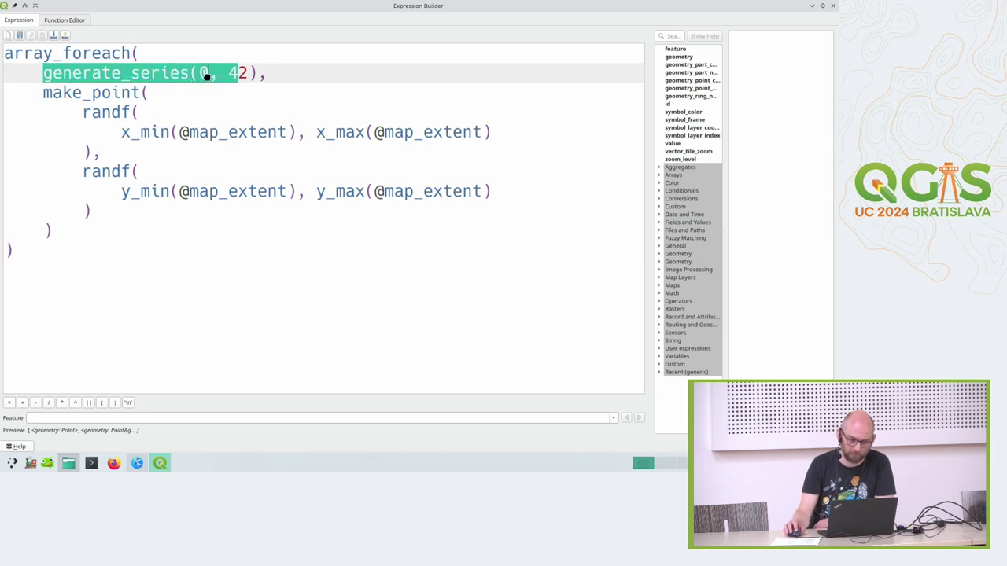
left_click(207, 75)
key("BackSpace")
type("1")
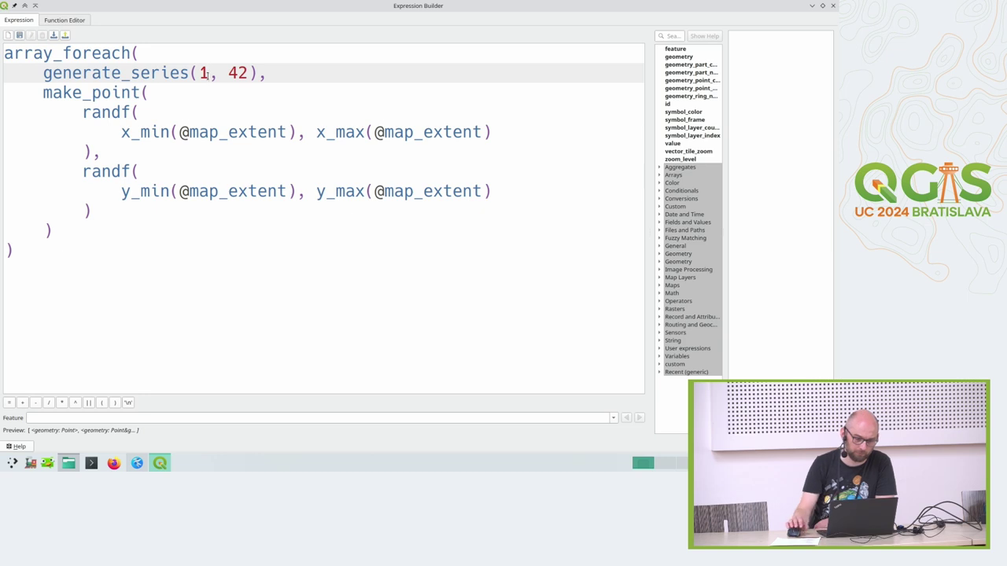
left_click(146, 88)
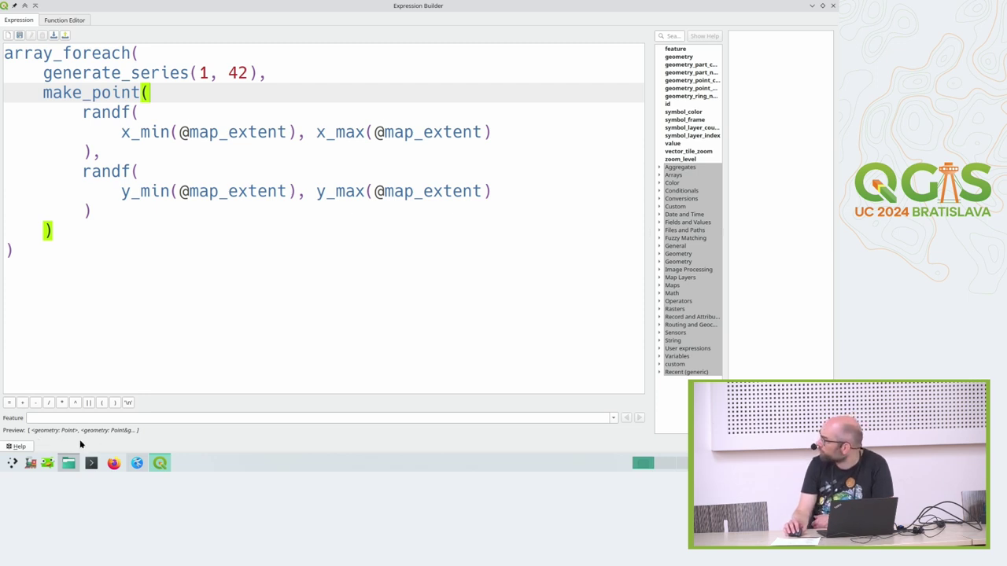
- Wrap the indented array_foreach block in collect_geometries( ) and apply the expression
left_click(166, 53)
key("Home")
key("Return")
key("Up")
type("Coll")
key("Down")
key("Return")
type("(")
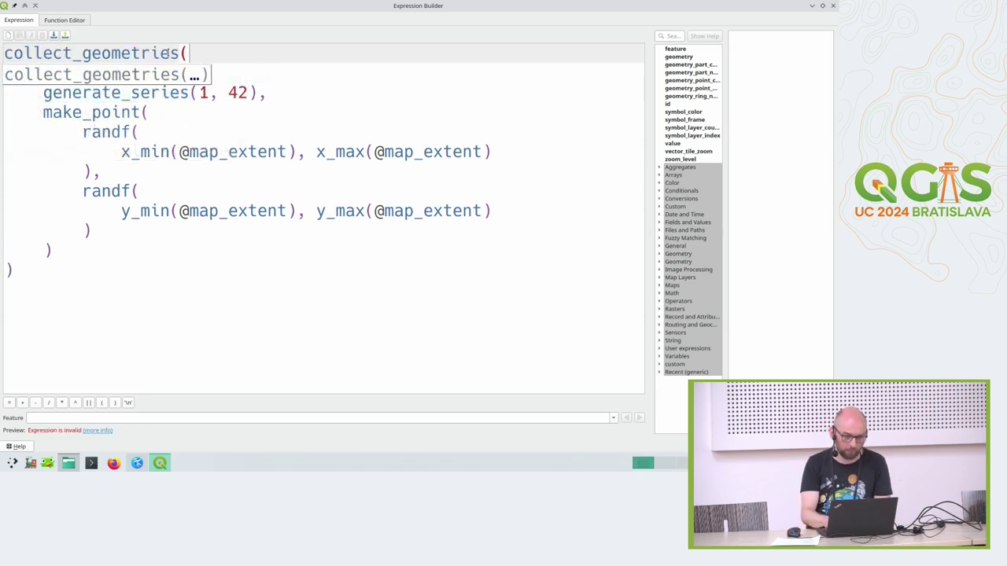
key("Down")
key("Down")
key("Home")
key("ctrl+shift+End")
key("Tab")
key("End")
key("Return")
key("BackSpace")
type(")")
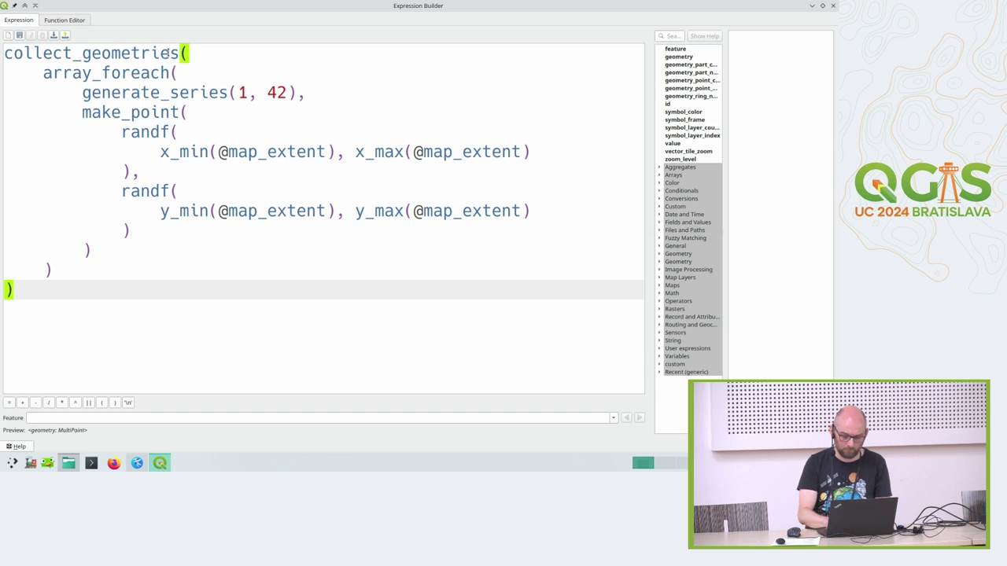
key("ctrl+Return")
- Pan to see the random red points redraw, then open the scratch layer's Layer Properties
left_click_drag(213, 258, 213, 280)
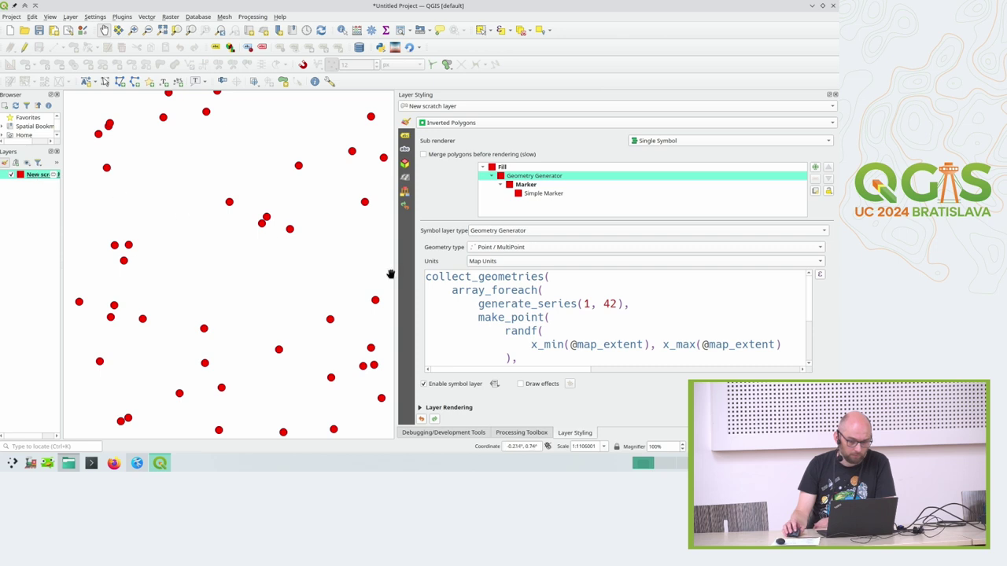
double_click(23, 178)
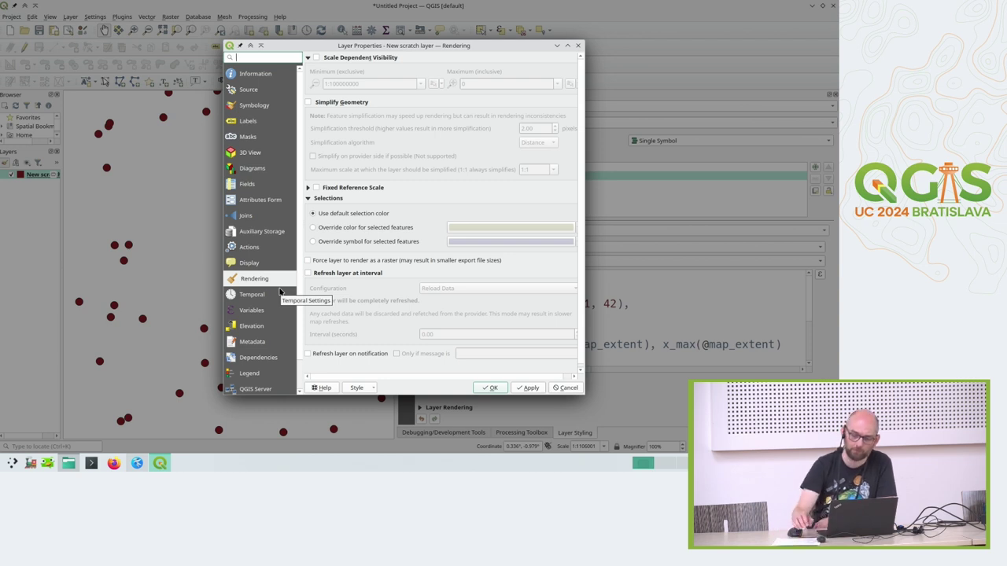
- Enable 'Refresh layer at interval' with a 0.05-second interval and confirm with OK
left_click(362, 276)
double_click(459, 333)
type("05")
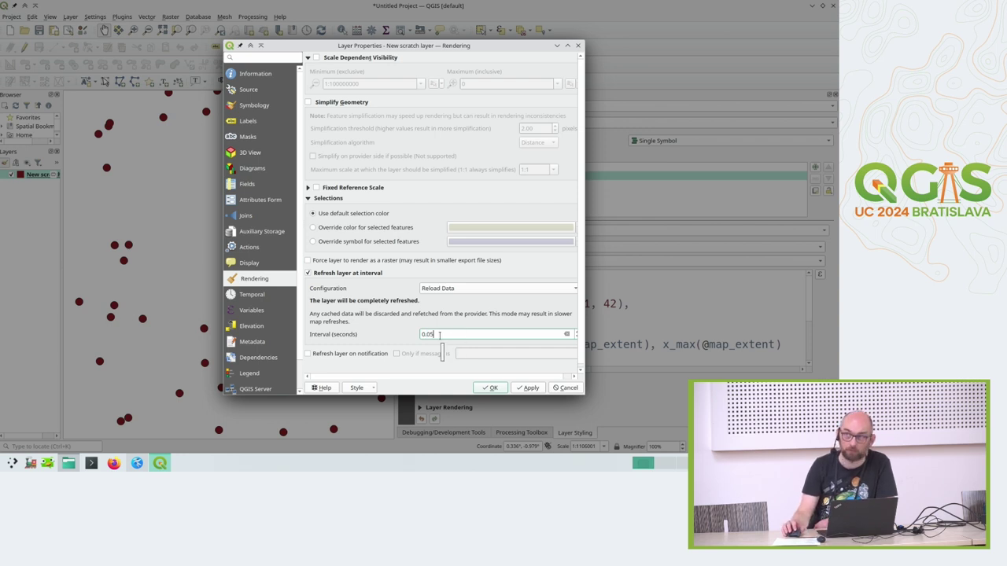
left_click(489, 388)
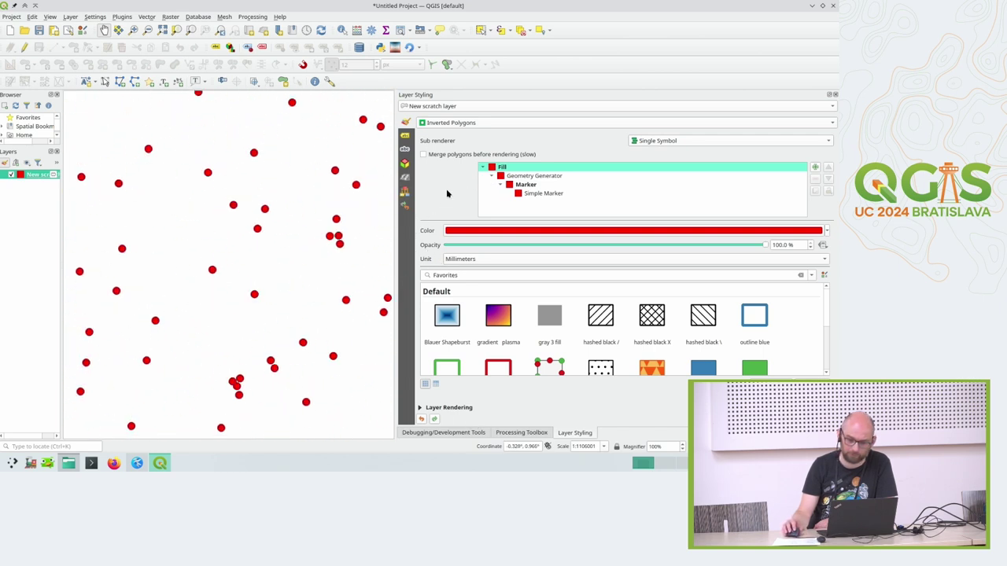
left_click(516, 177)
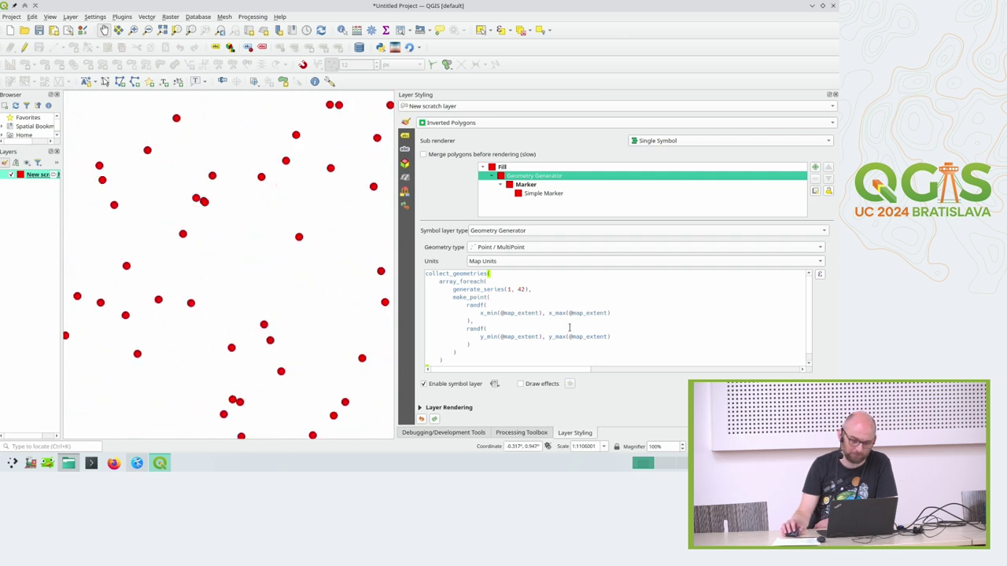
left_click(625, 312)
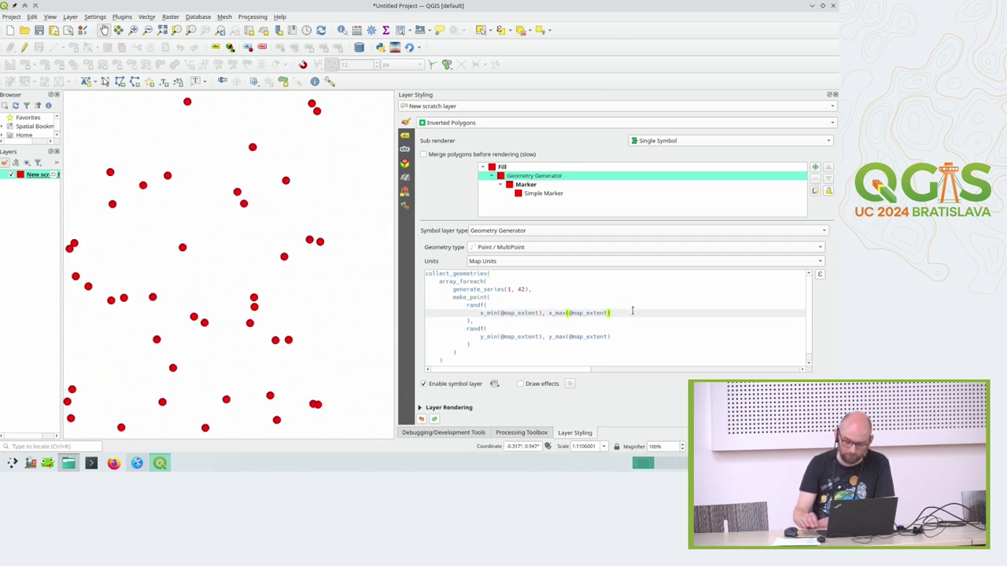
type(", seed:")
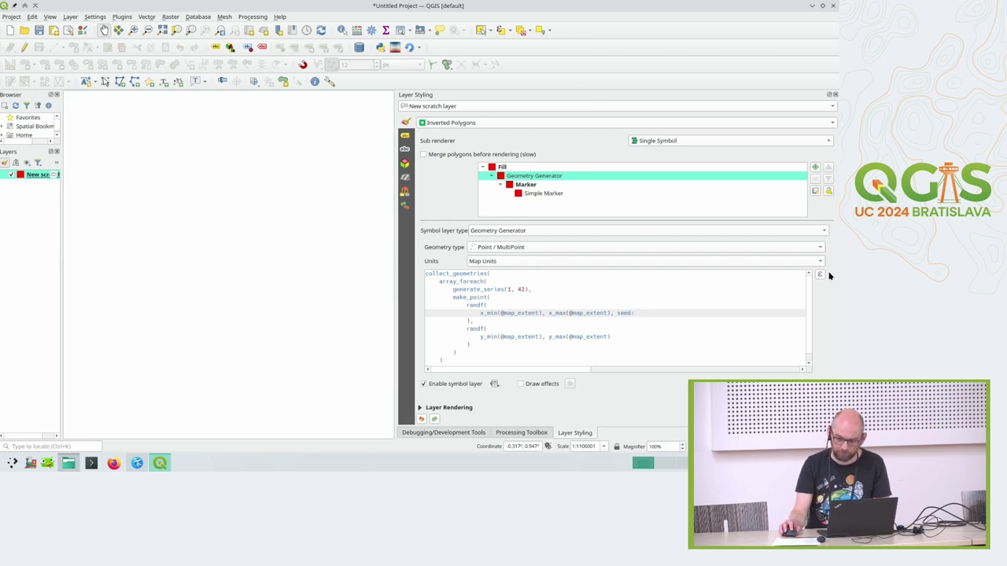
left_click(820, 273)
key("ctrl+plus")
key("ctrl+plus")
- Complete seed:=1 on the x randf, add ', seed:=2' to the y randf, and apply
left_click(421, 117)
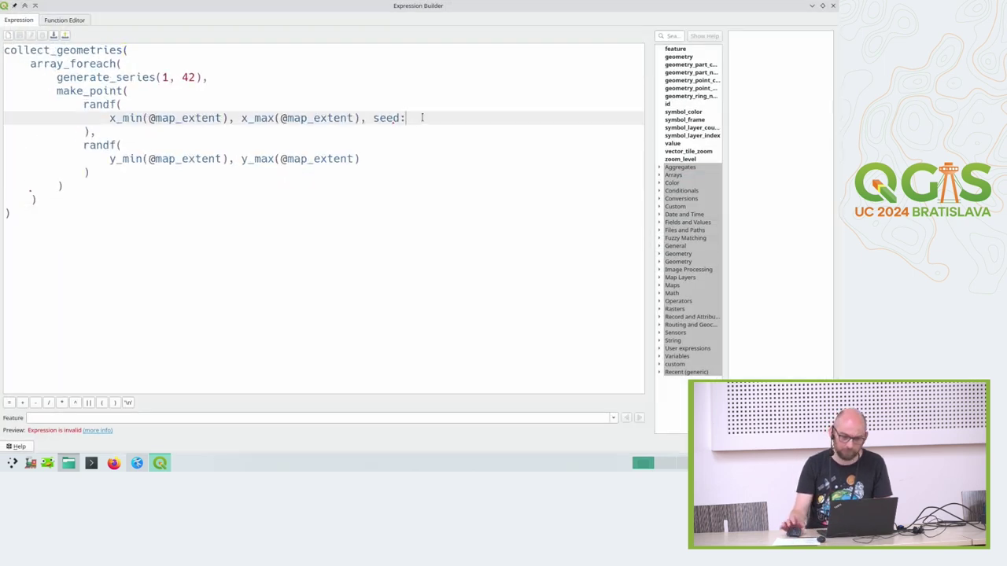
type("=")
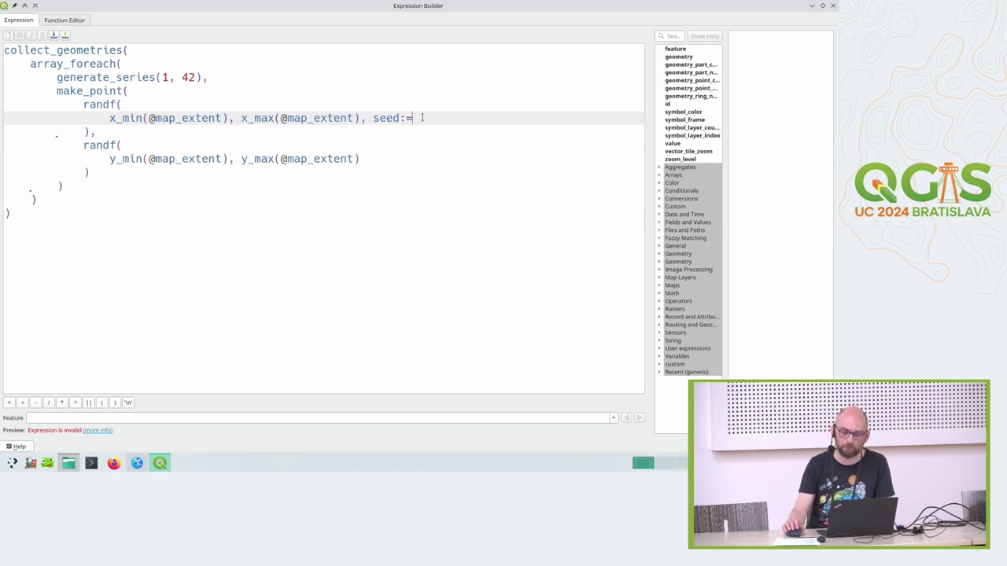
type("1")
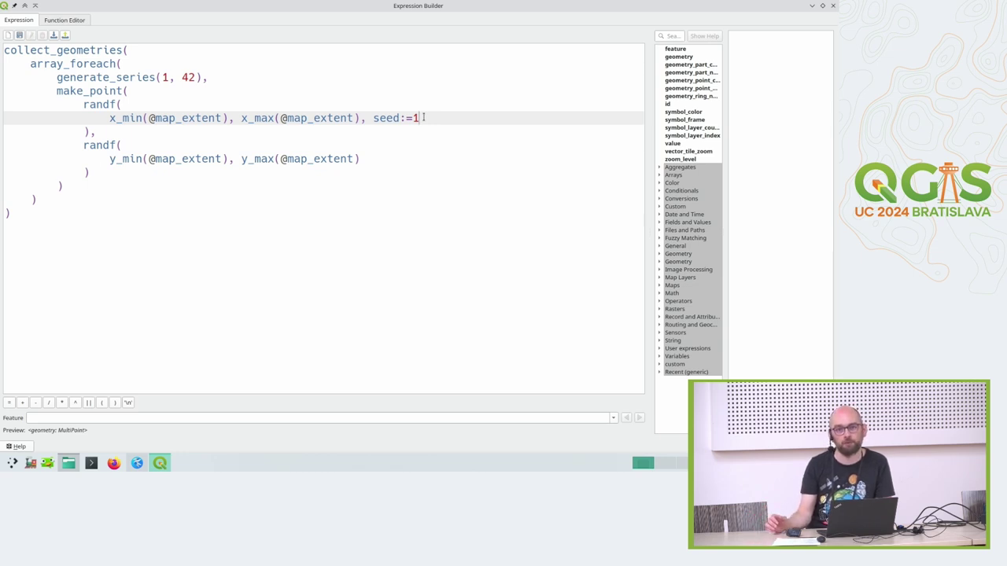
left_click(403, 159)
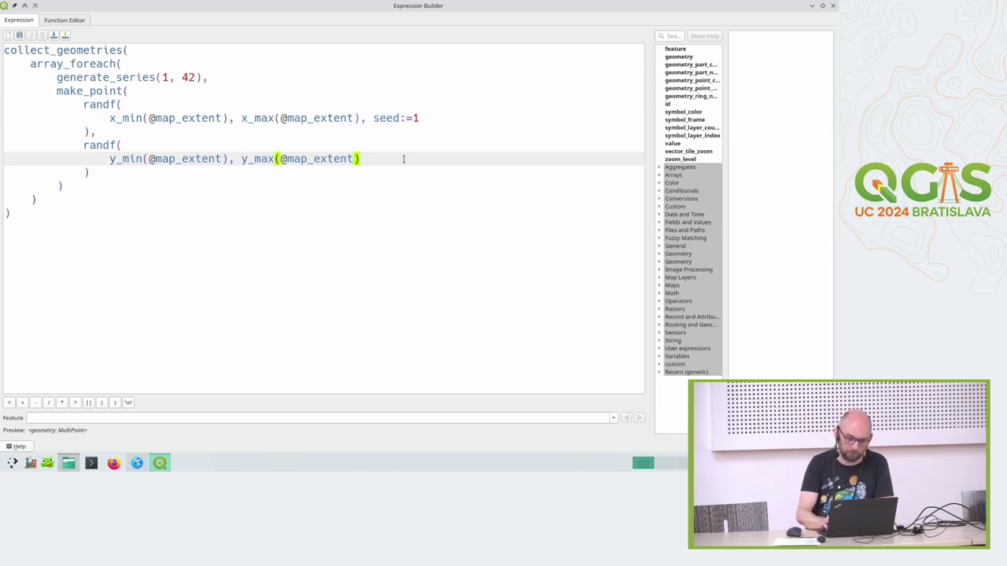
type(", ")
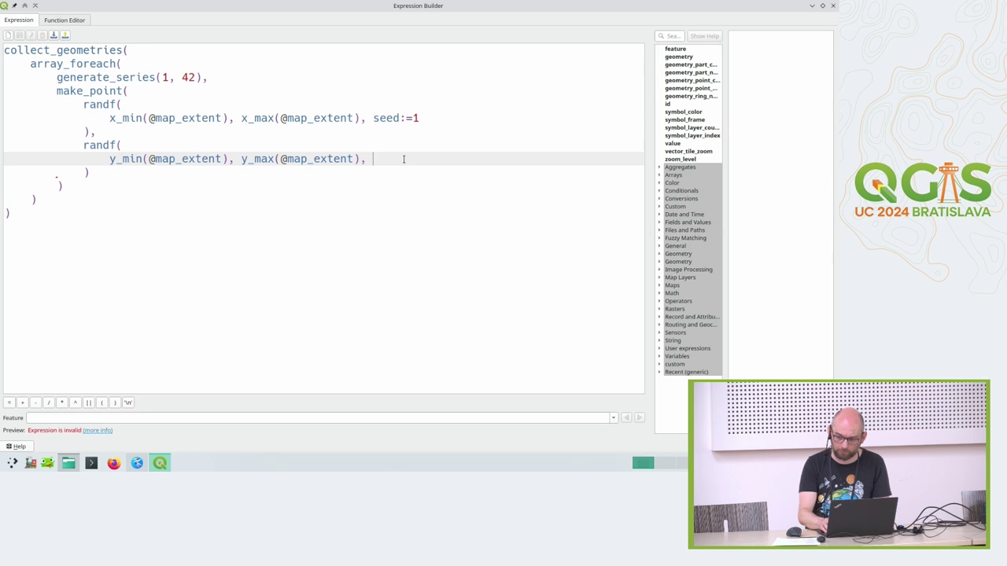
type("seed:=2")
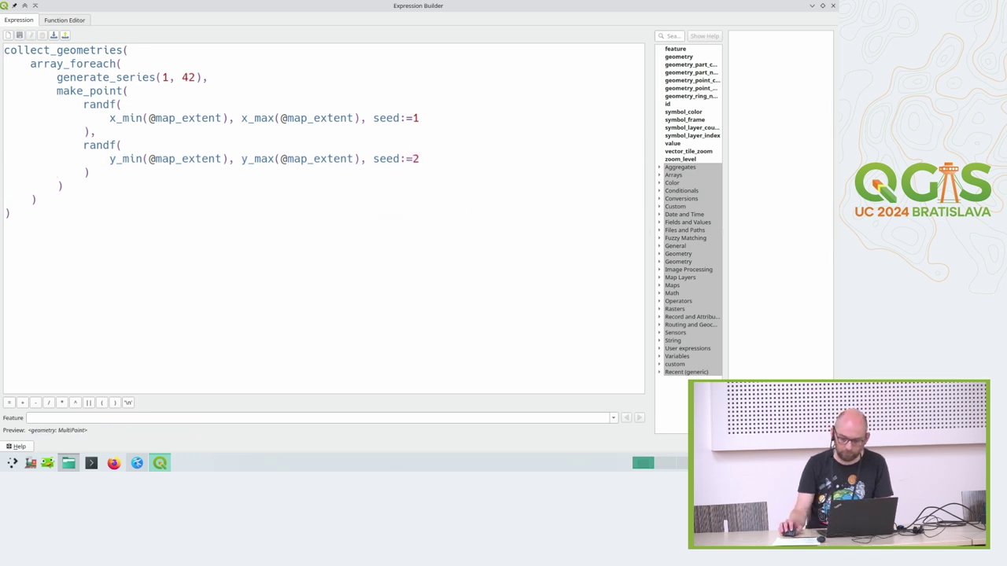
left_click(786, 446)
left_click_drag(251, 324, 243, 290)
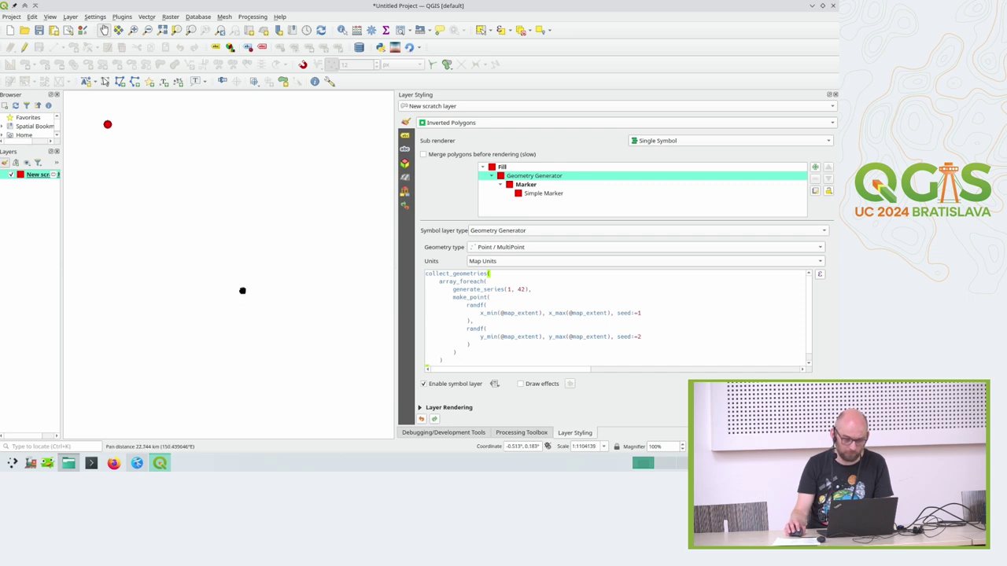
- Inspect the single red dot, zoom the expression text, and widen the Layer Styling dock
left_click_drag(202, 133, 117, 123)
left_click_drag(288, 268, 264, 263)
left_click(488, 282)
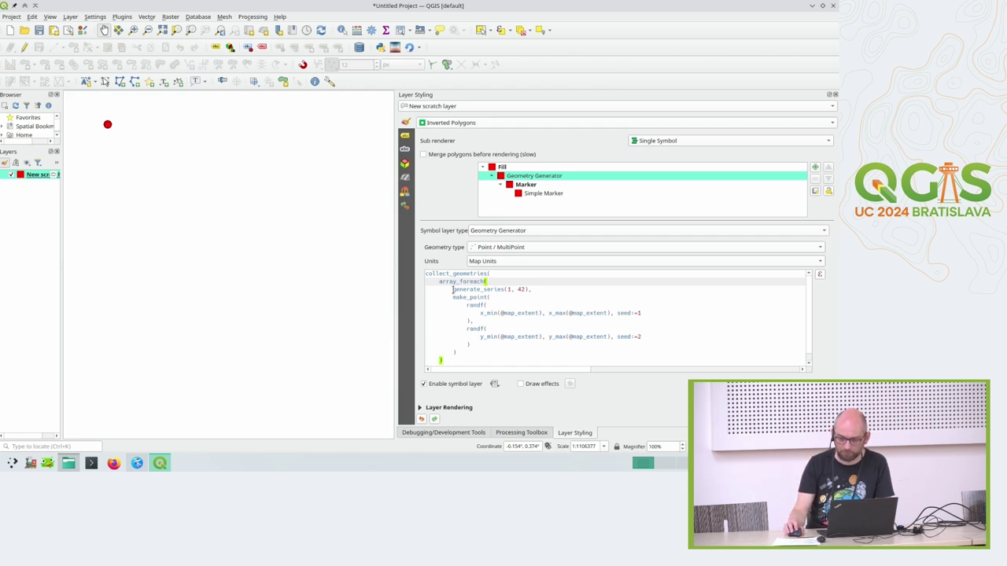
scroll(453, 289, "up", 1)
left_click(557, 288)
scroll(563, 286, "up", 2)
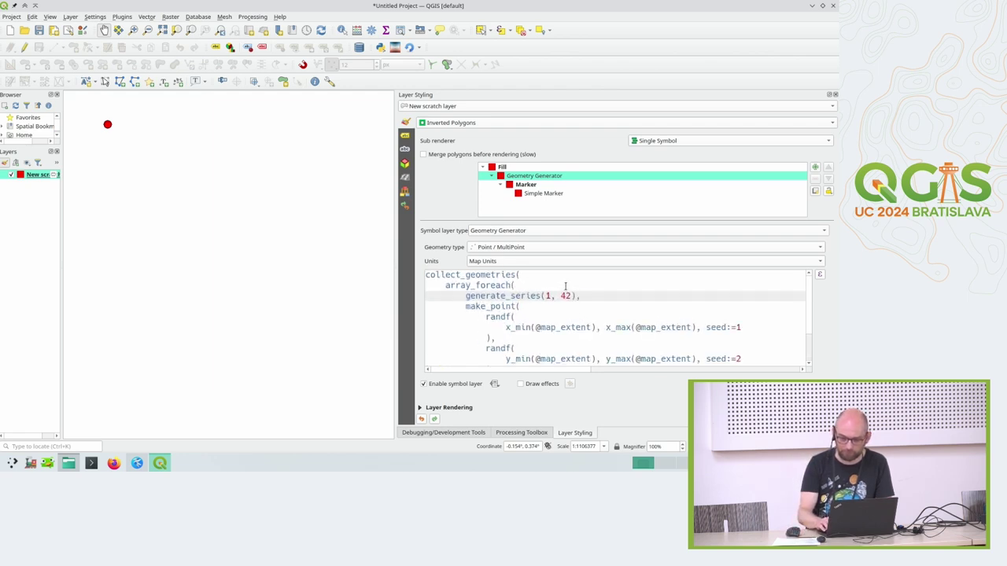
left_click(474, 302)
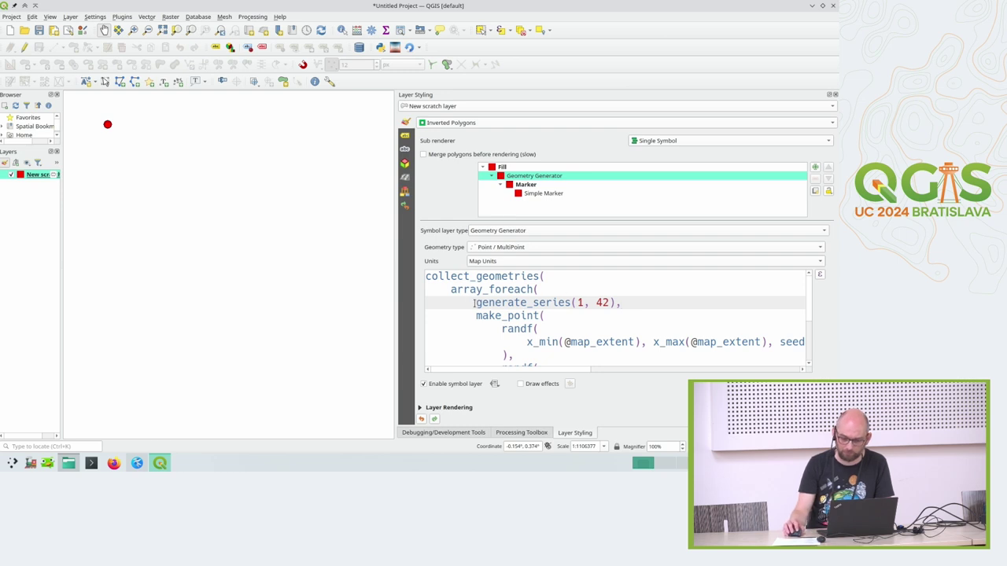
scroll(577, 303, "down", 1)
scroll(574, 303, "up", 1)
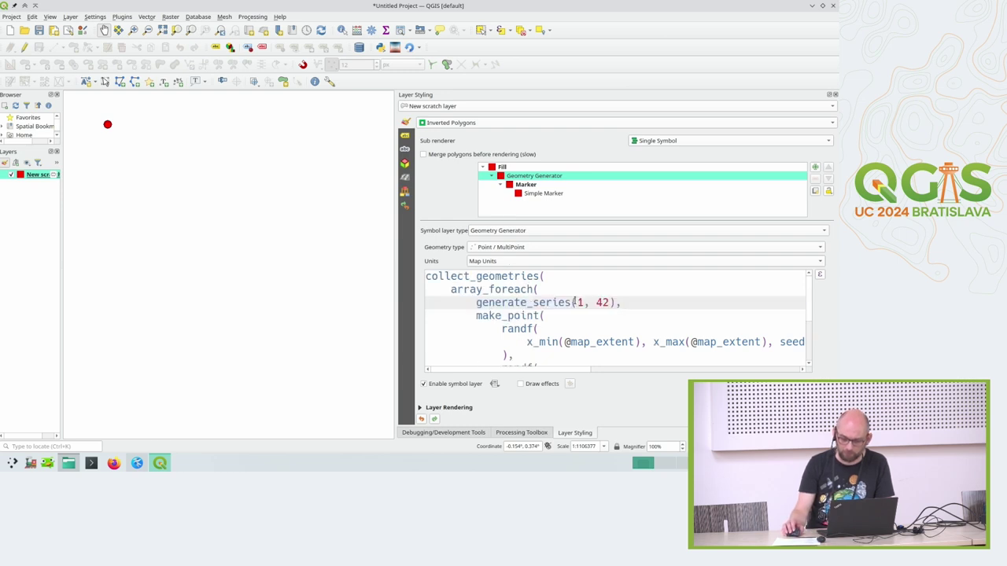
left_click_drag(553, 368, 562, 370)
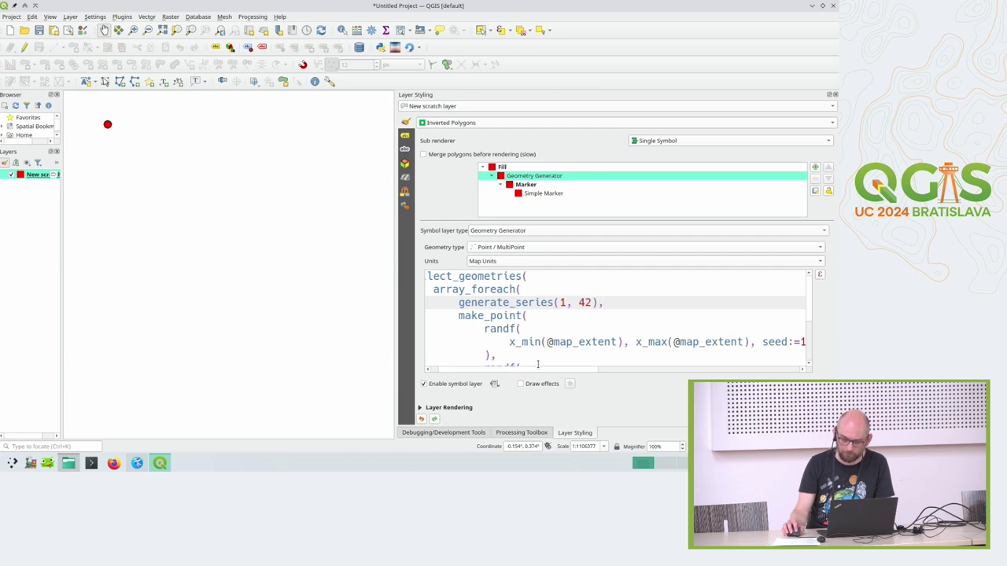
left_click_drag(395, 307, 328, 305)
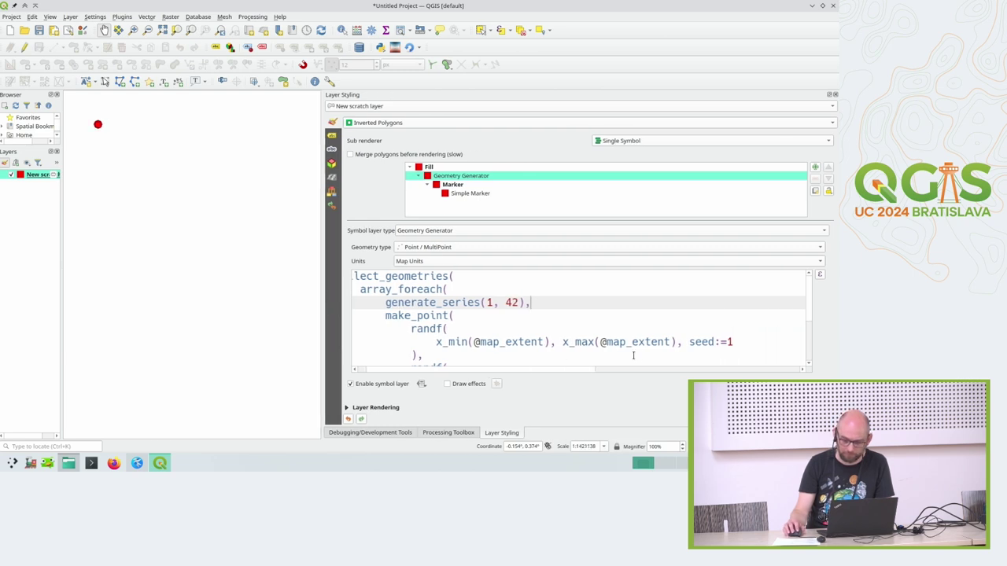
double_click(729, 341)
type("@eleme")
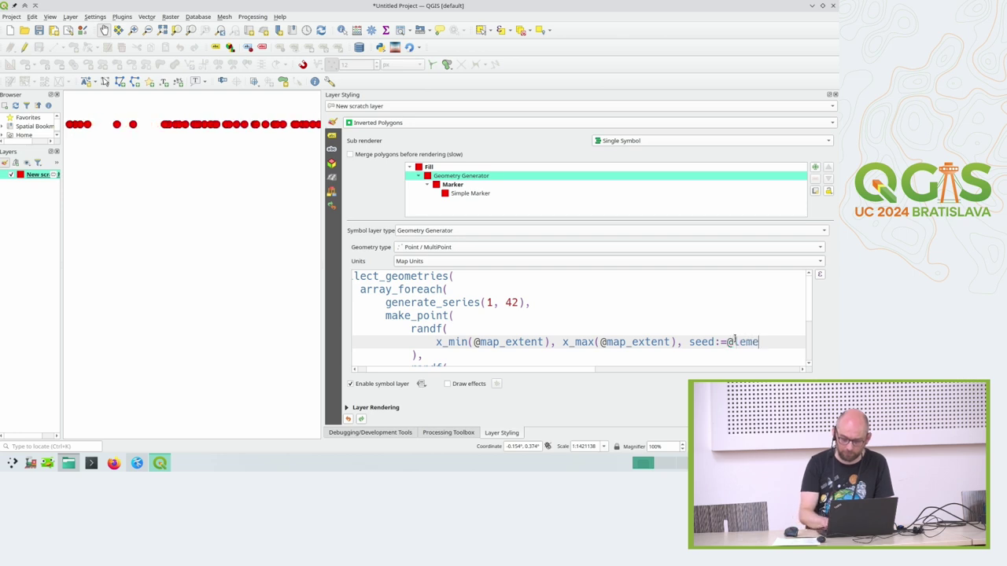
type("nt")
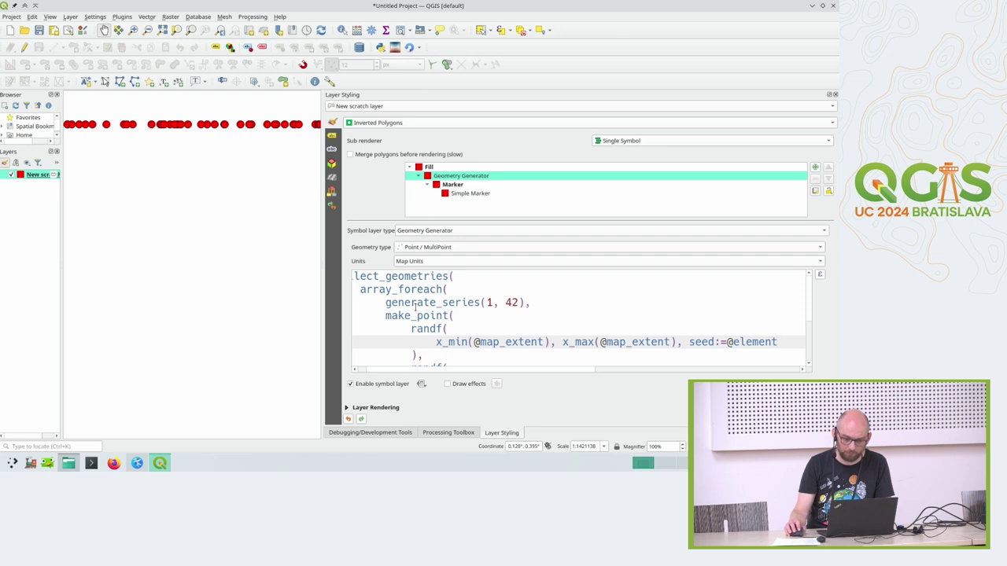
scroll(450, 303, "down", 1)
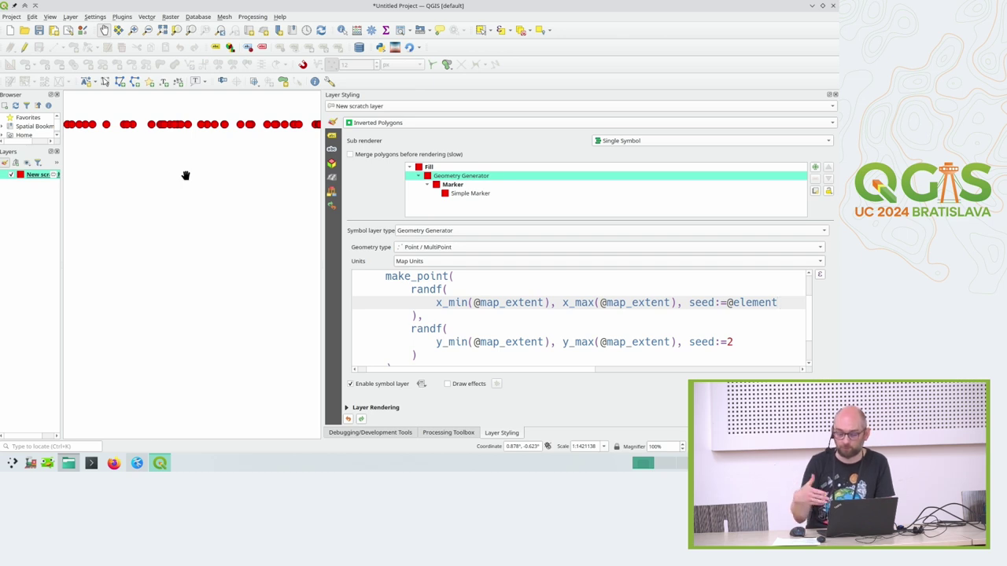
left_click_drag(168, 207, 167, 181)
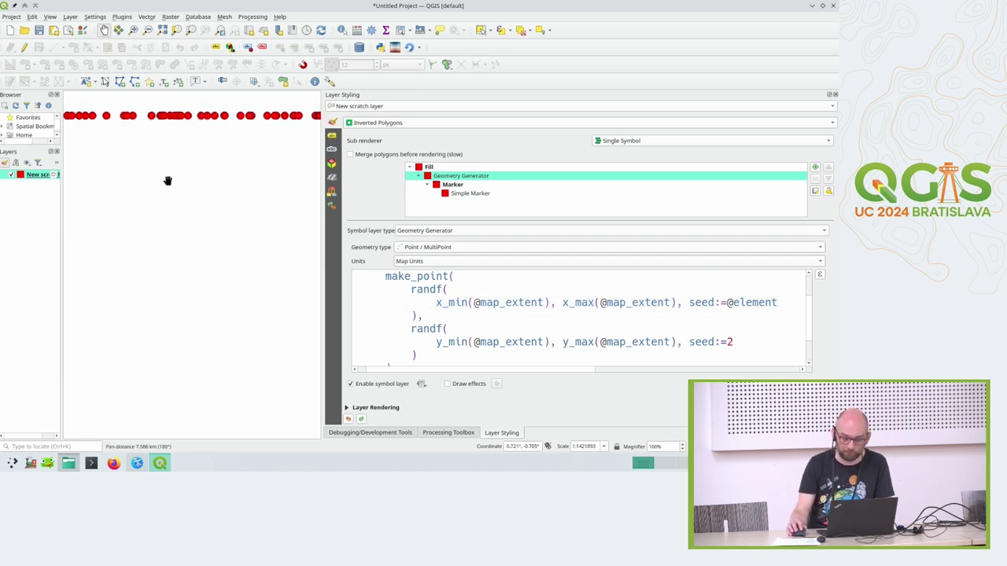
left_click(742, 338)
key("BackSpace")
type("@element")
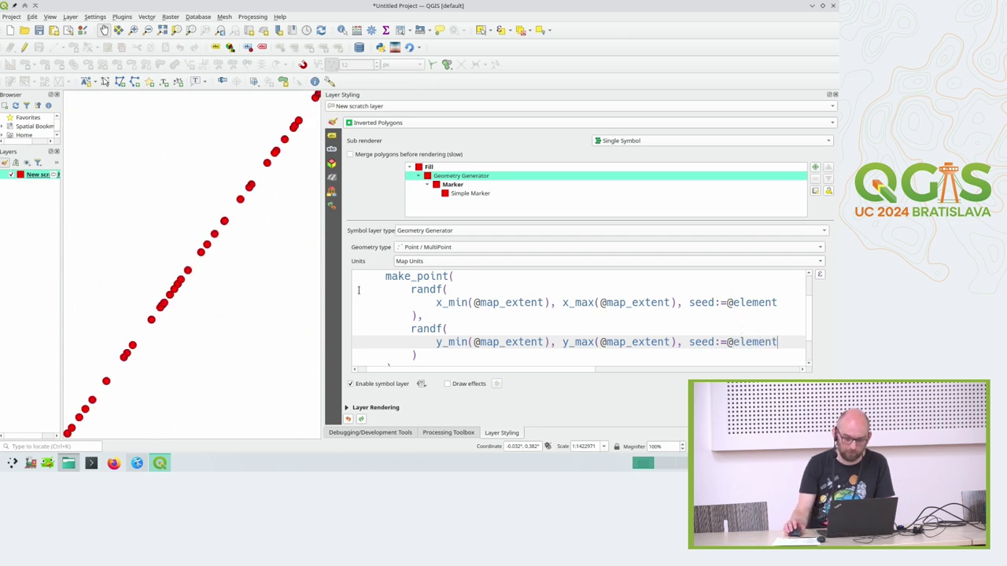
type("+1")
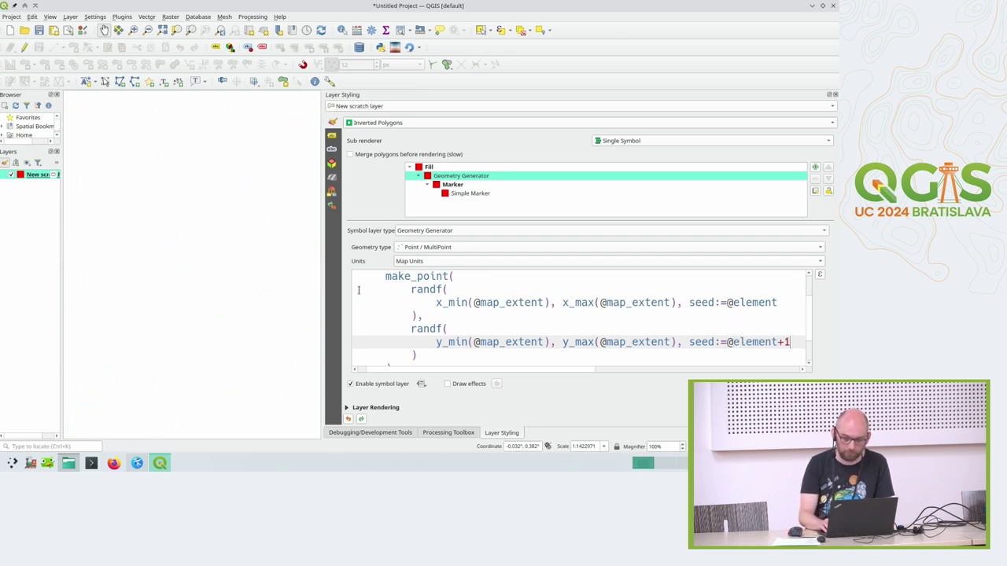
left_click(165, 257)
left_click_drag(165, 257, 193, 241)
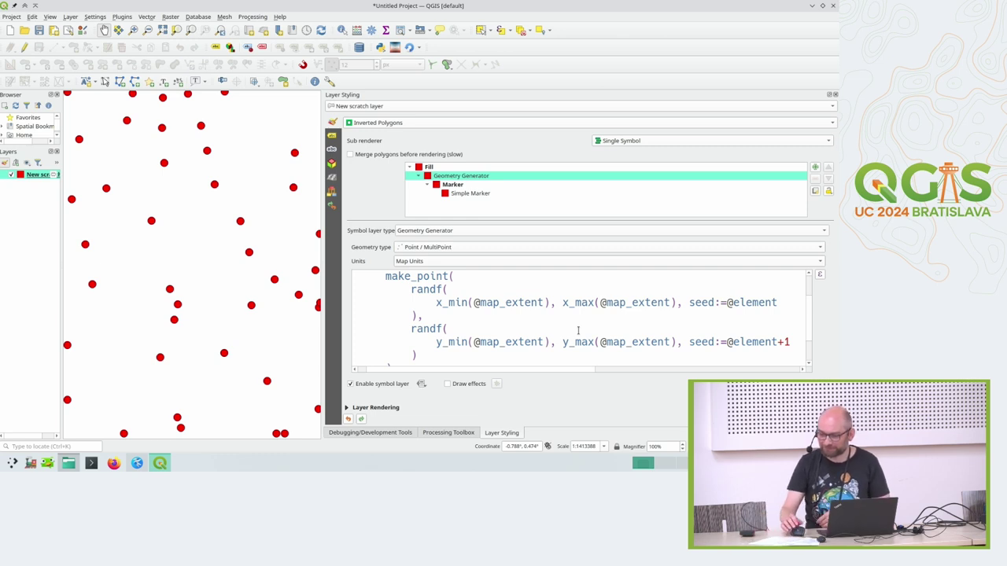
- Wrap the make_point expression in a buffer( ) call on its own lines
scroll(462, 313, "up", 1)
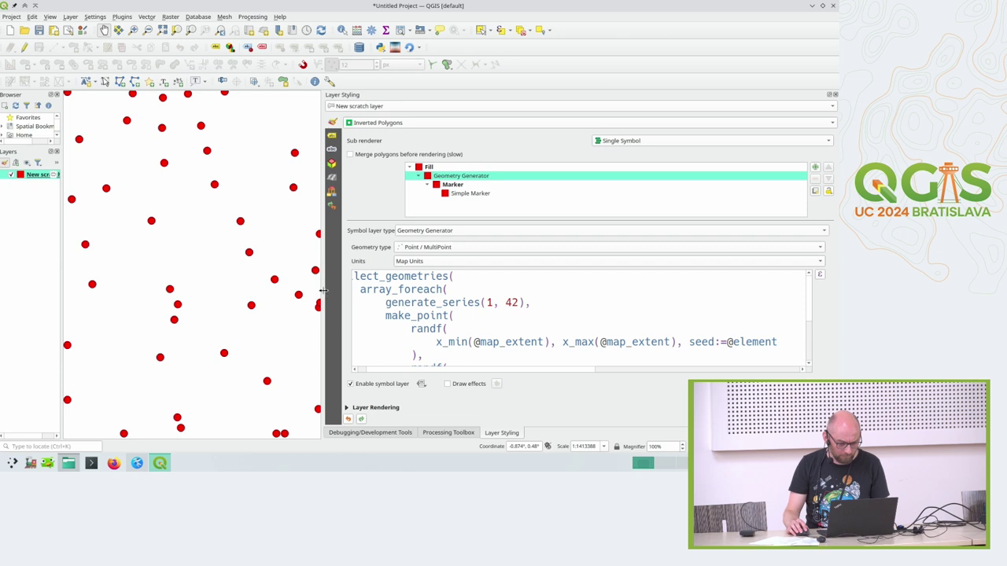
left_click_drag(323, 292, 312, 291)
key("Down")
key("Down")
key("Down")
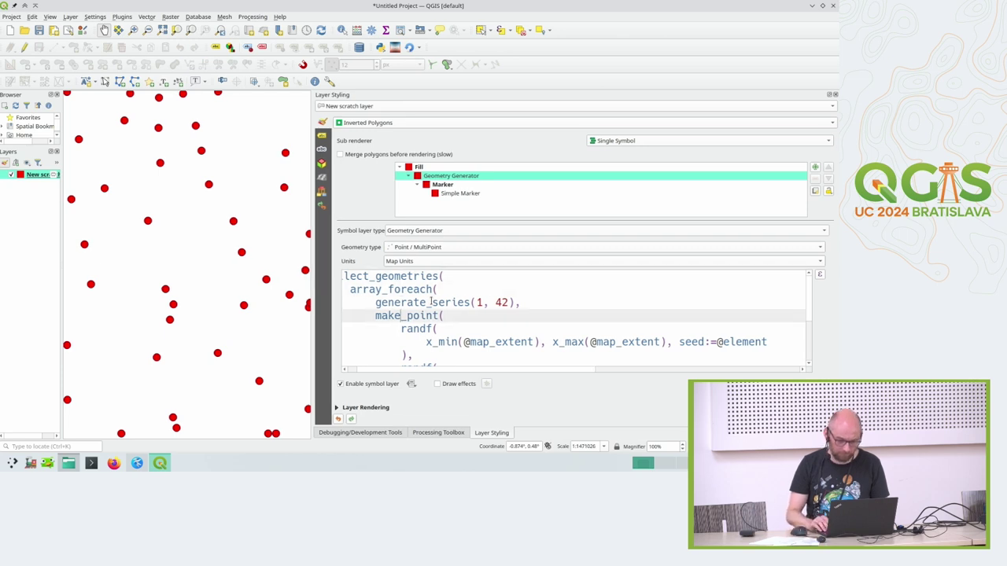
key("Up")
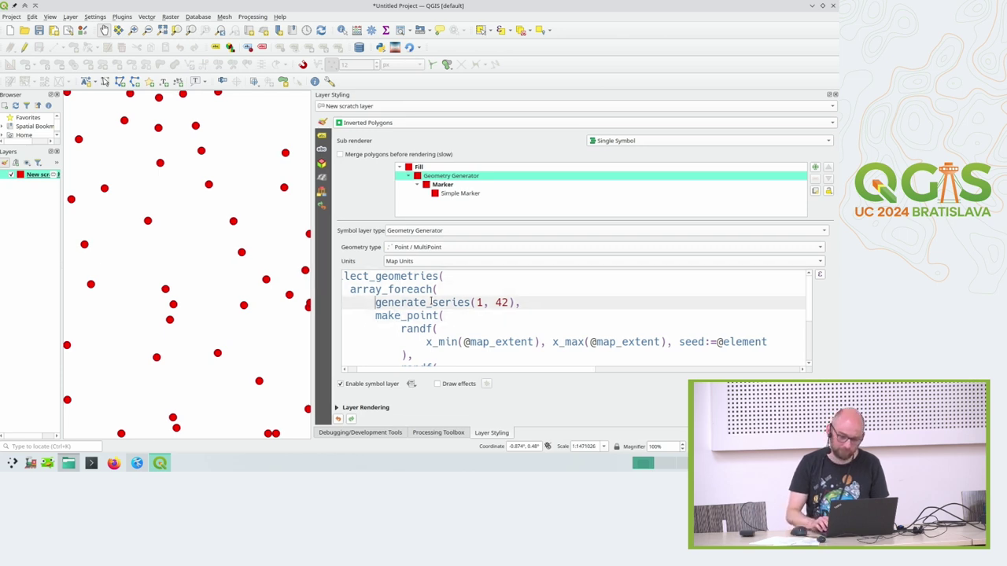
key("End")
key("Return")
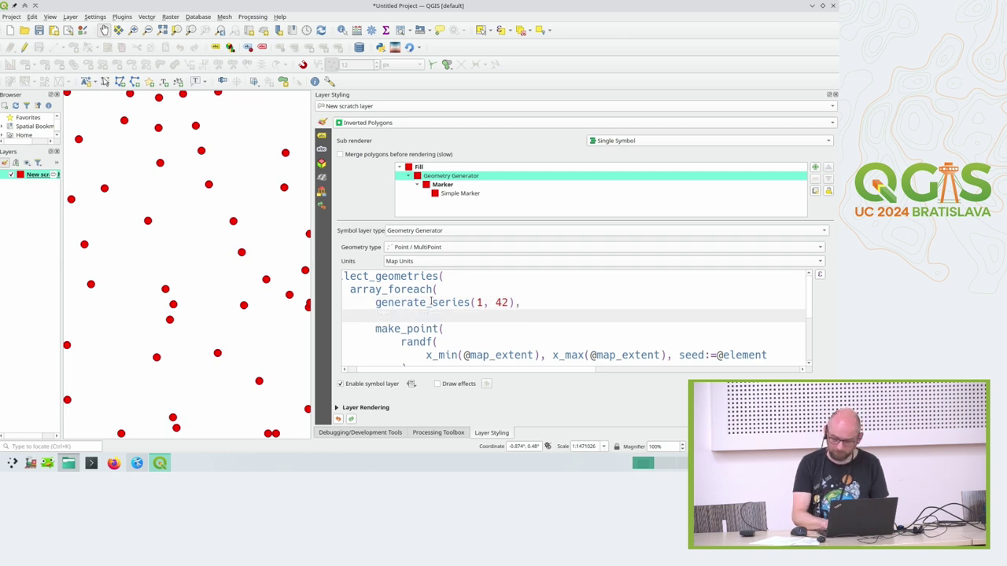
type("buffer(")
key("Down")
key("shift+Down")
key("shift+Down")
key("shift+Down")
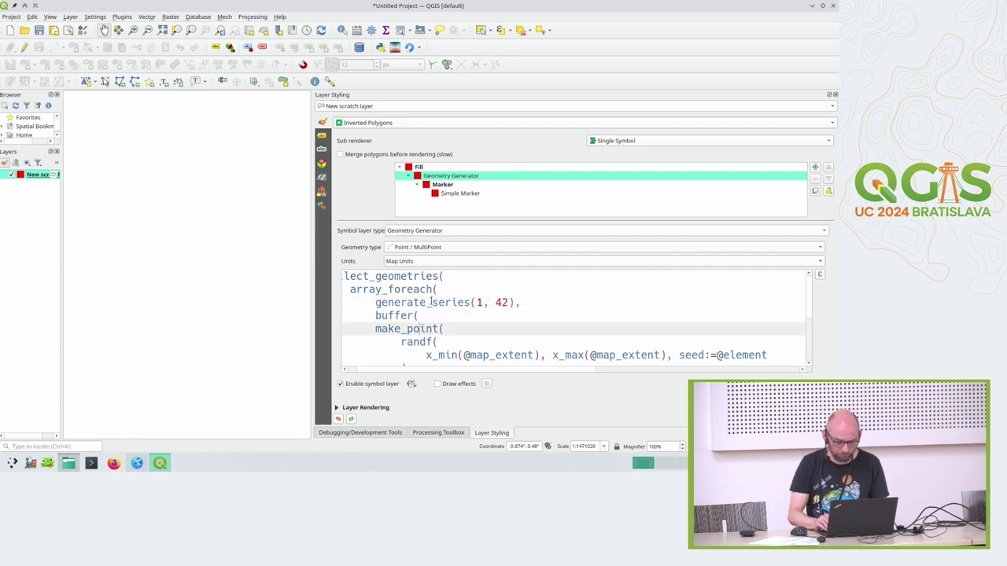
key("shift+Down")
key("shift+Down")
key("shift+Down")
key("shift+Down")
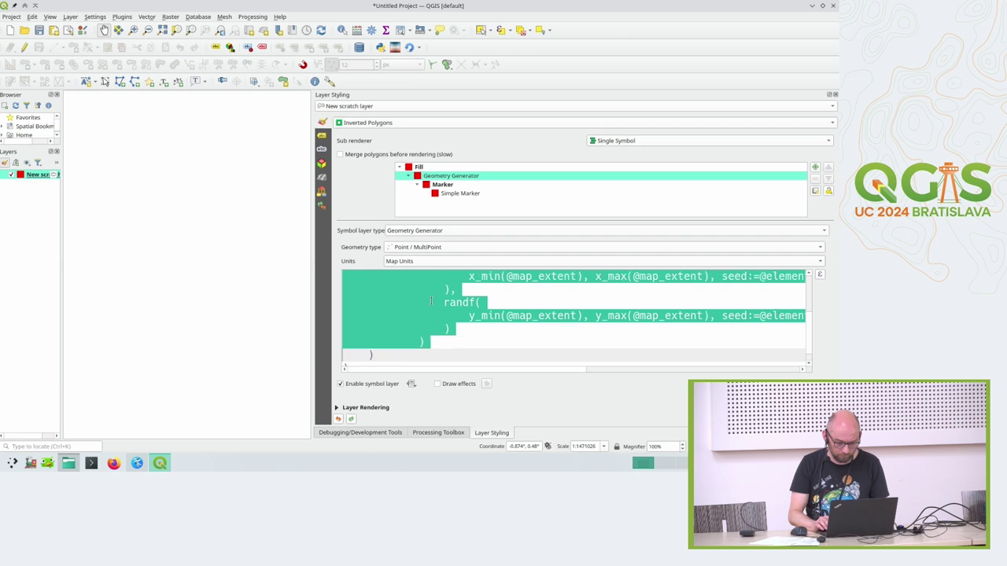
left_click(432, 346)
key("BackSpace")
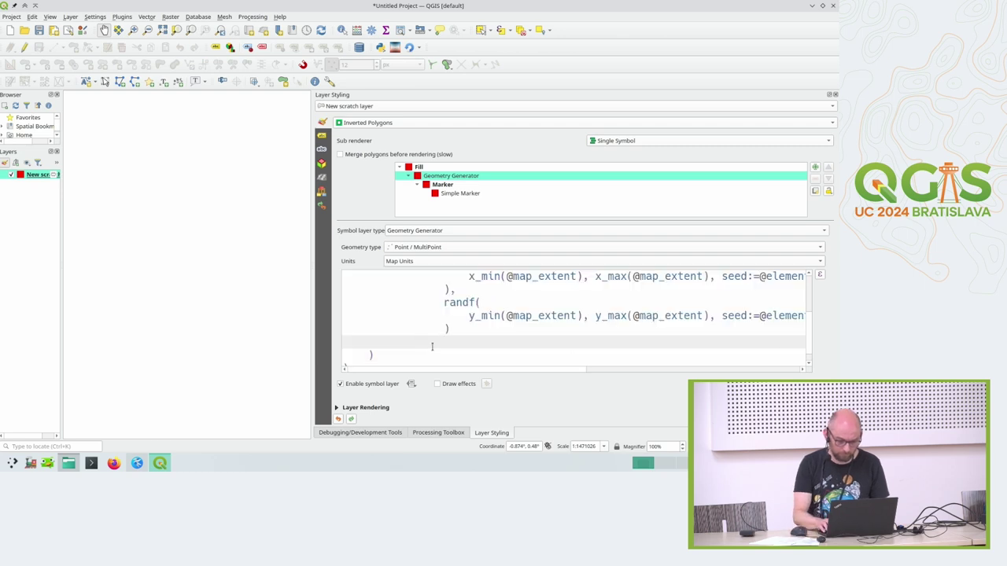
type(")")
key("Return")
type(")")
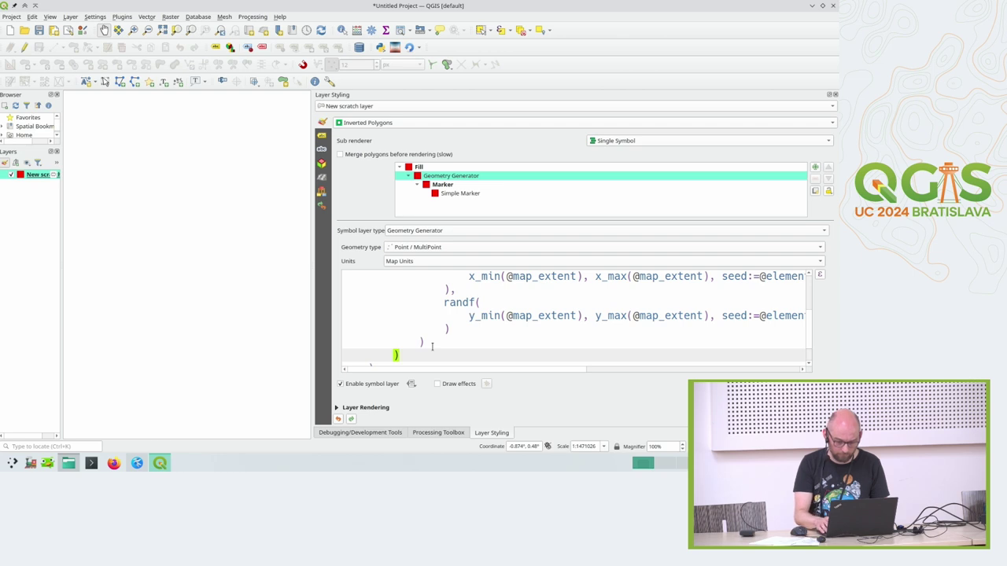
- Give the buffer a 0.2 distance and set the geometry type to Polygon / MultiPolygon
left_click(432, 346)
type(",")
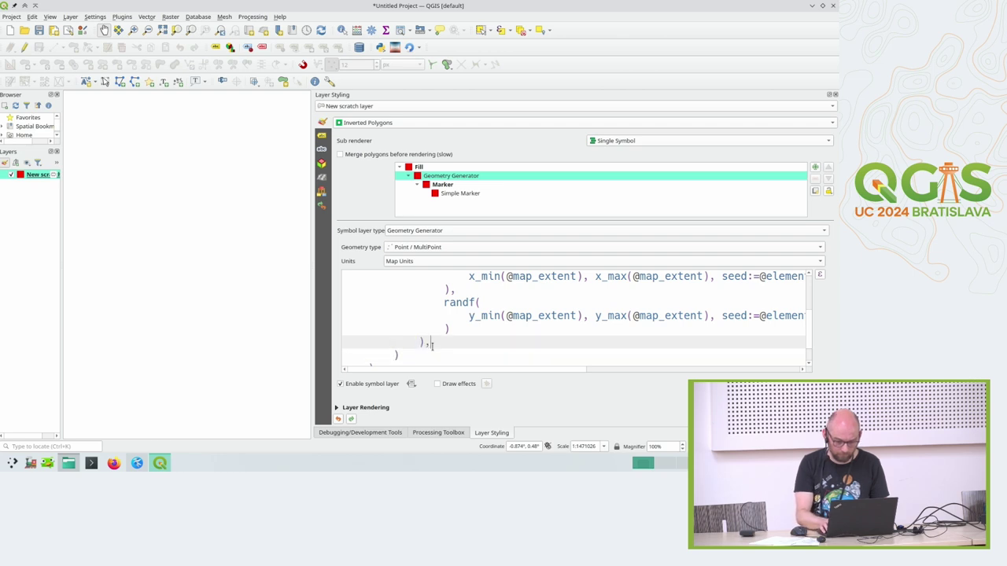
key("Return")
type("1")
key("BackSpace")
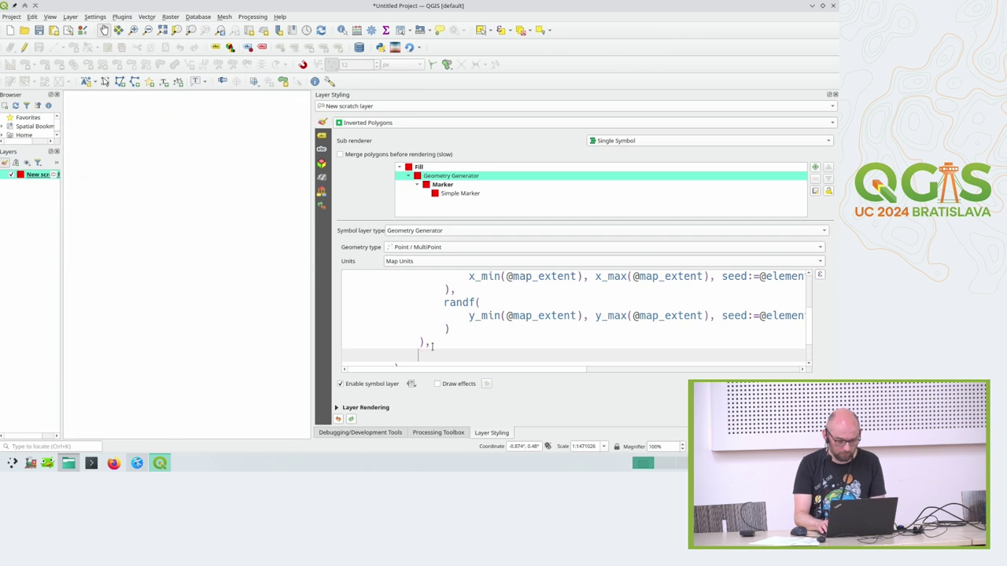
left_click(454, 251)
left_click(432, 225)
left_click(402, 338)
key("BackSpace")
type("0.2")
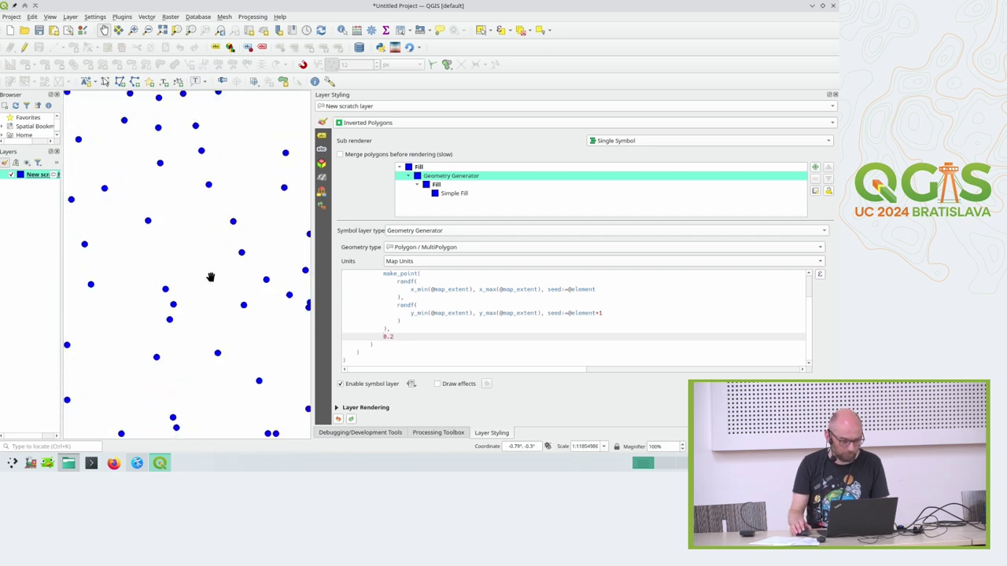
key("BackSpace")
key("BackSpace")
key("BackSpace")
type("1")
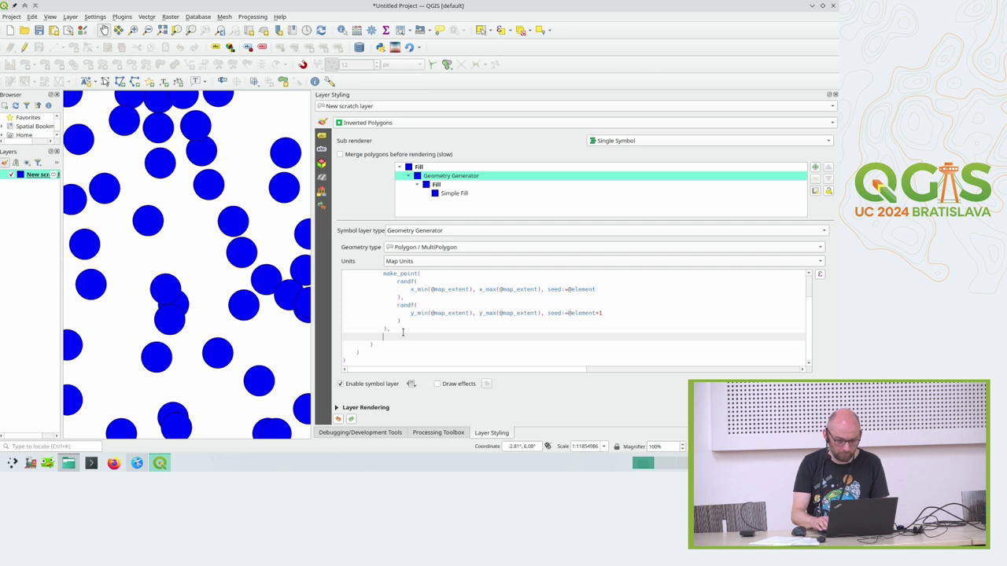
type("1")
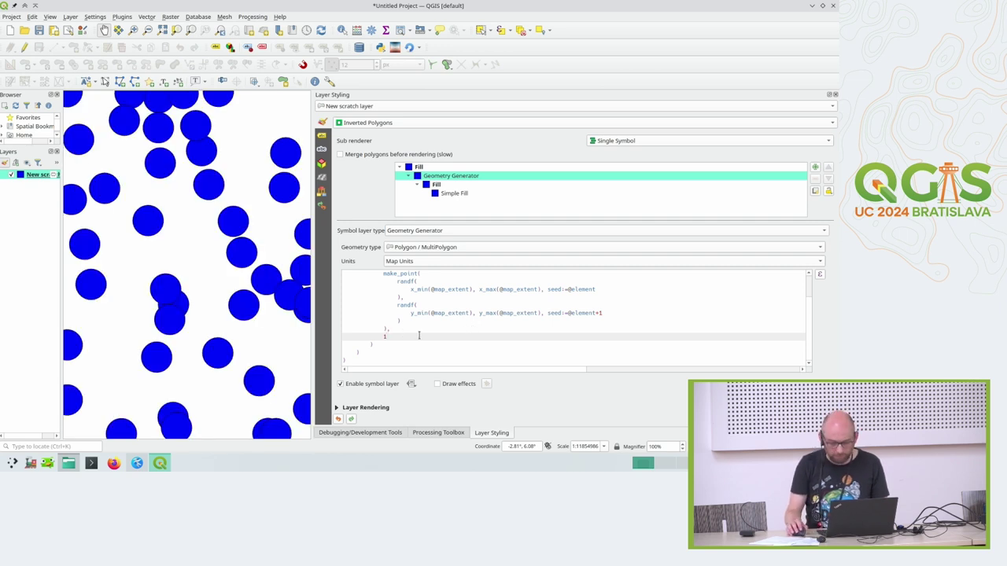
key("BackSpace")
type("randf(")
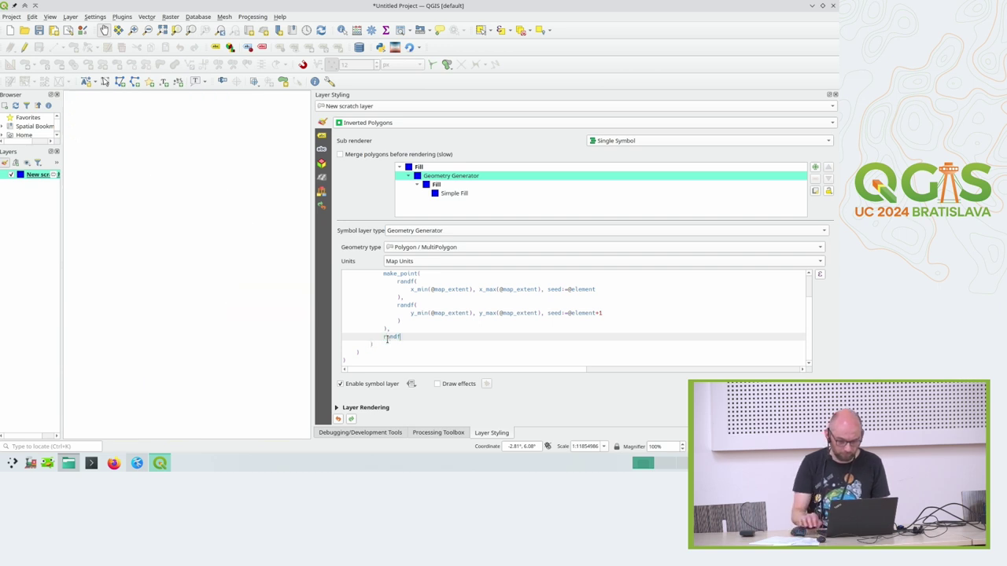
scroll(387, 339, "up", 5)
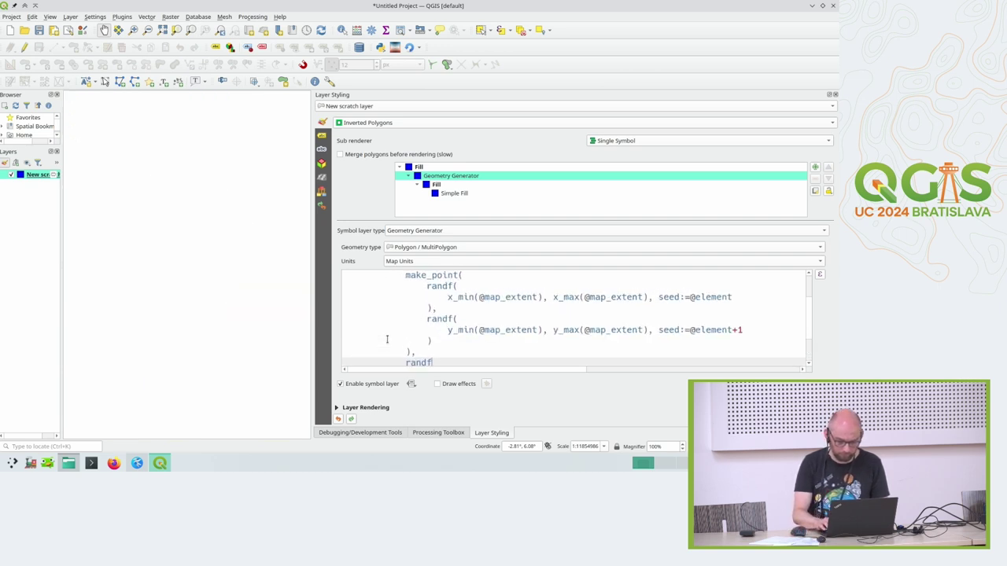
scroll(387, 339, "down", 2)
type("(")
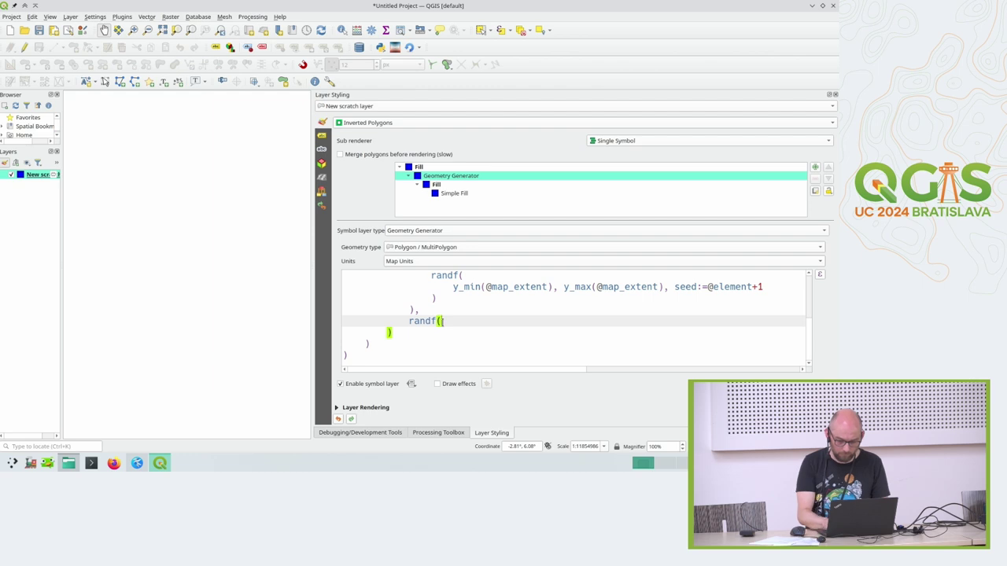
type("0.1, 1.5")
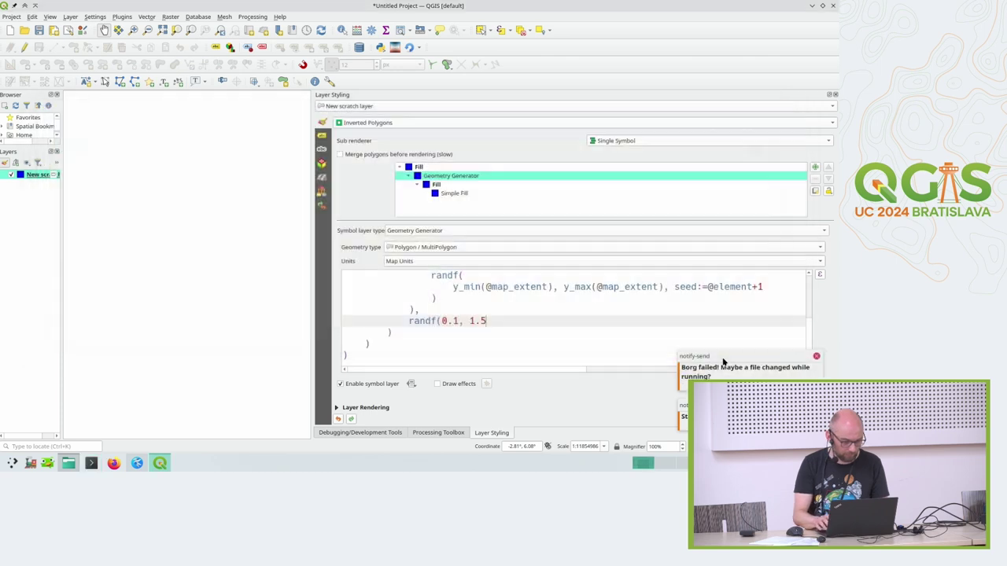
left_click(816, 371)
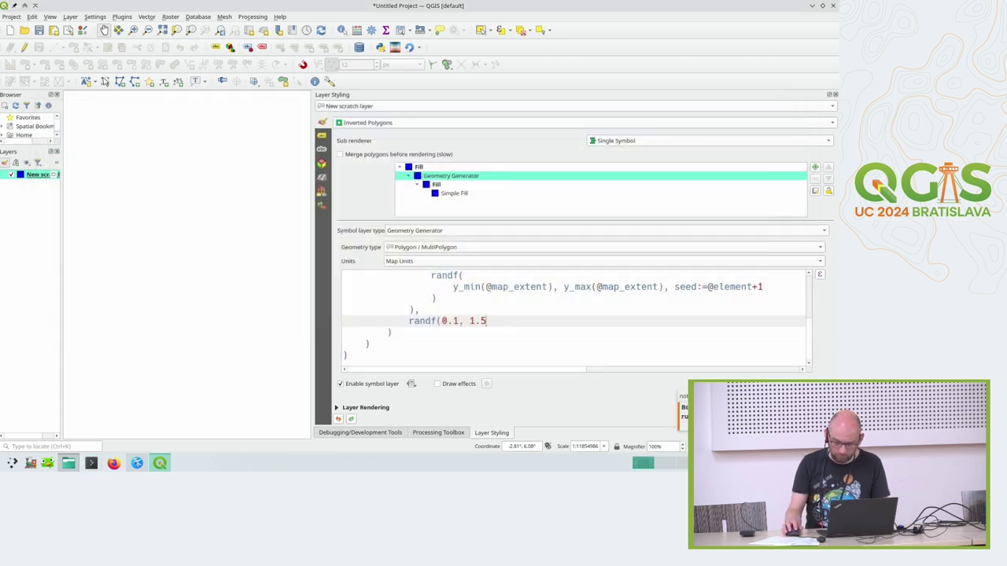
type(", seed:")
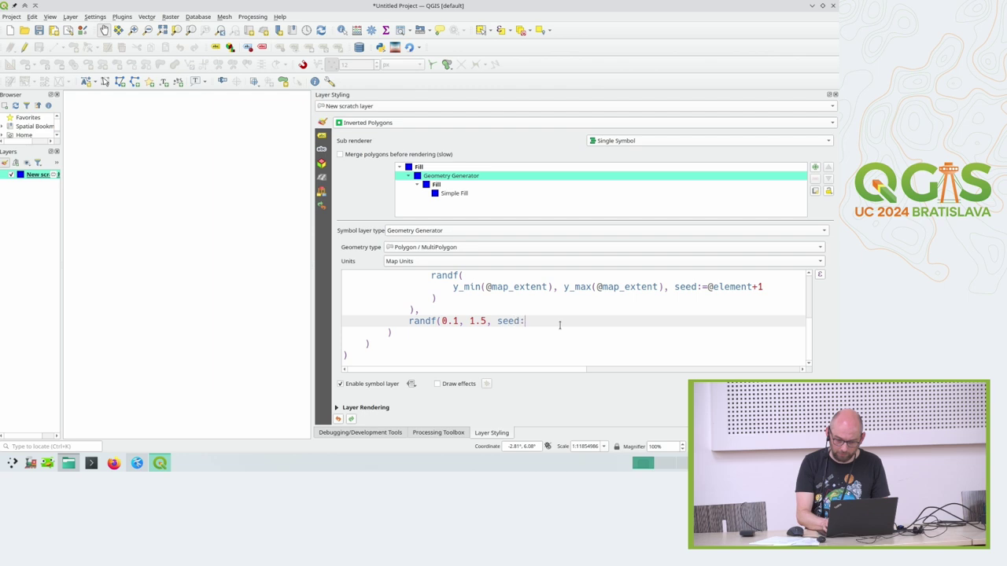
type("=@element+2)")
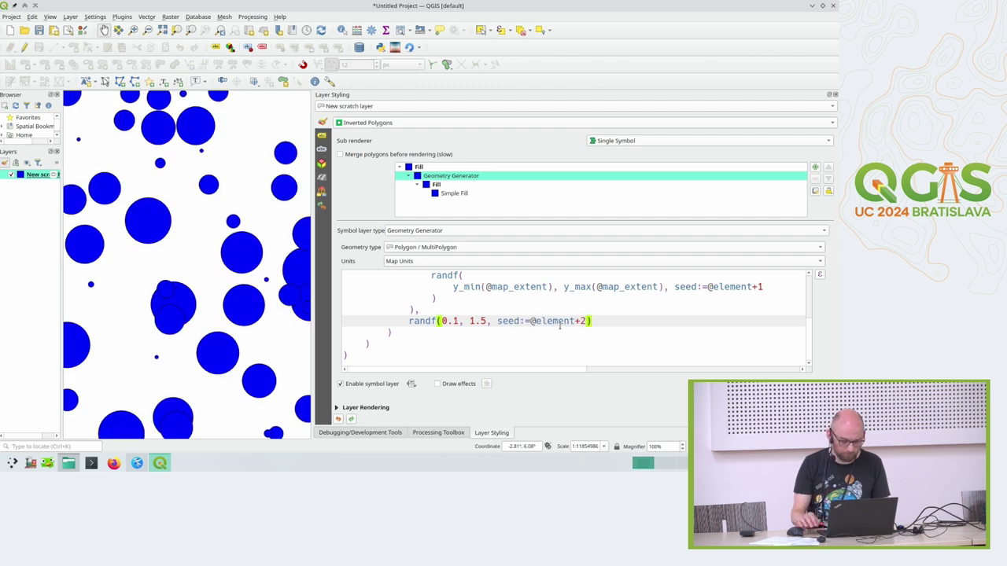
- Inspect the varied circle sizes and label the random radius argument as 'distance:='
left_click_drag(232, 263, 296, 223)
left_click_drag(129, 199, 118, 205)
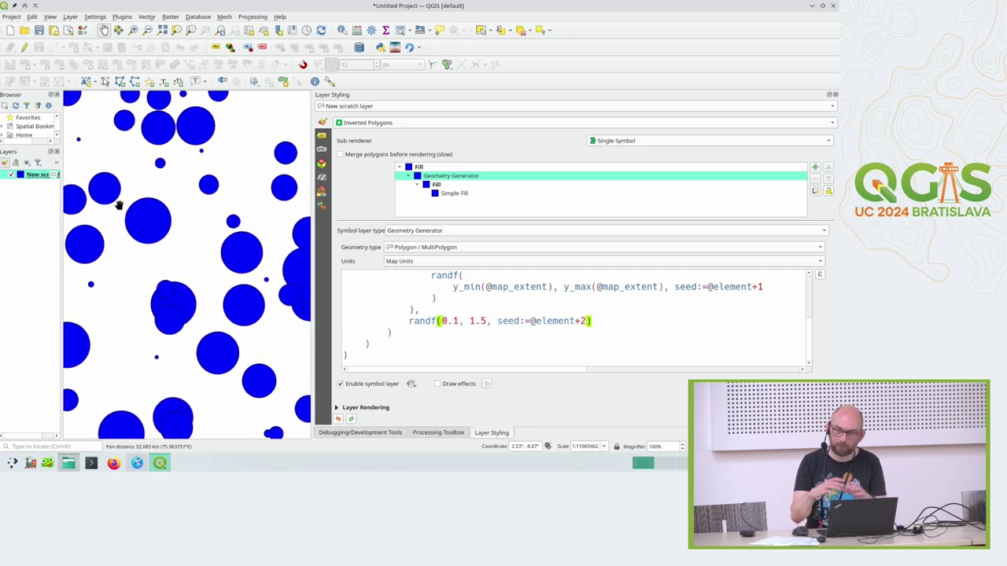
scroll(523, 310, "up", 3)
scroll(523, 314, "down", 3)
left_click(524, 321)
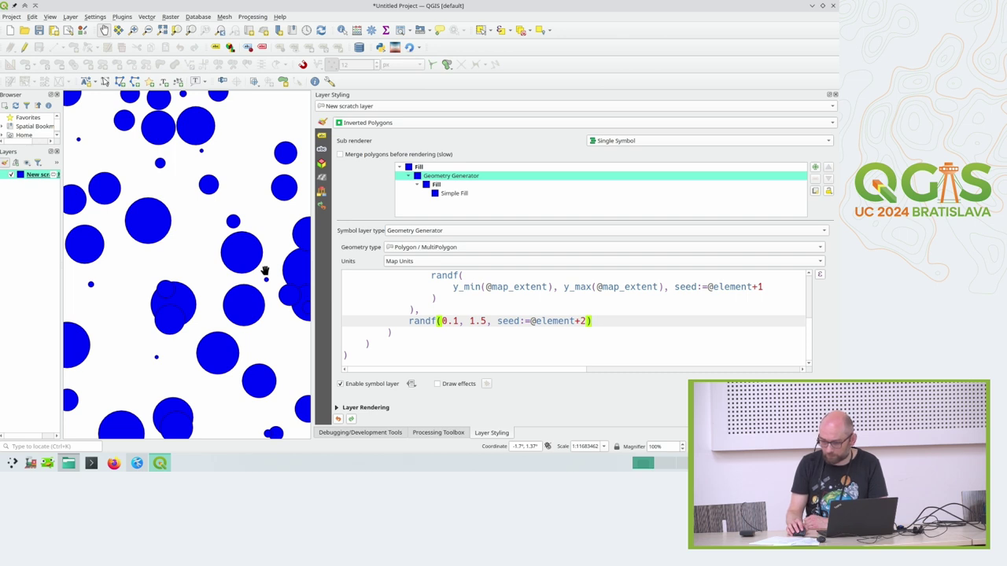
scroll(461, 302, "up", 3)
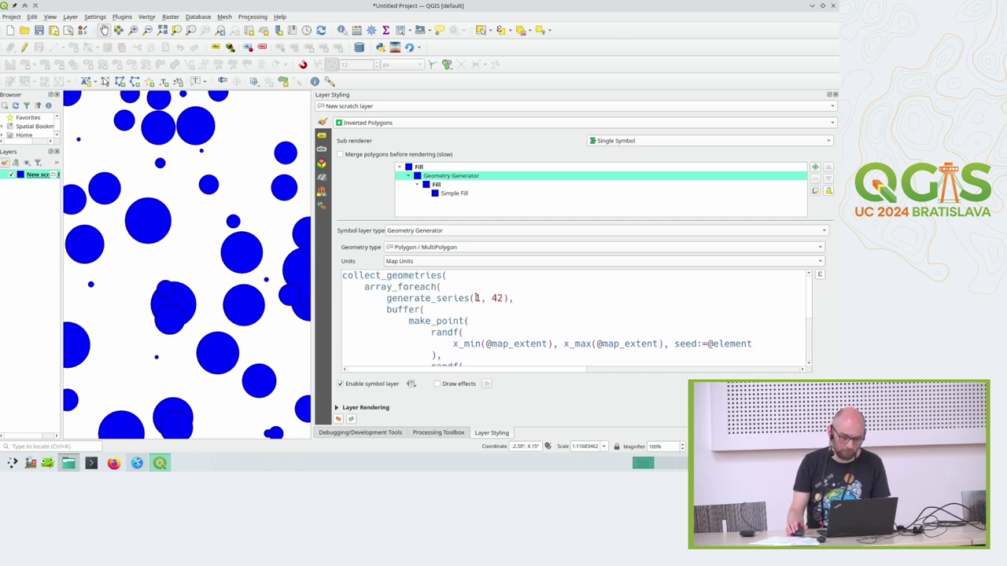
left_click(487, 309)
left_click_drag(807, 285, 809, 328)
left_click(633, 323)
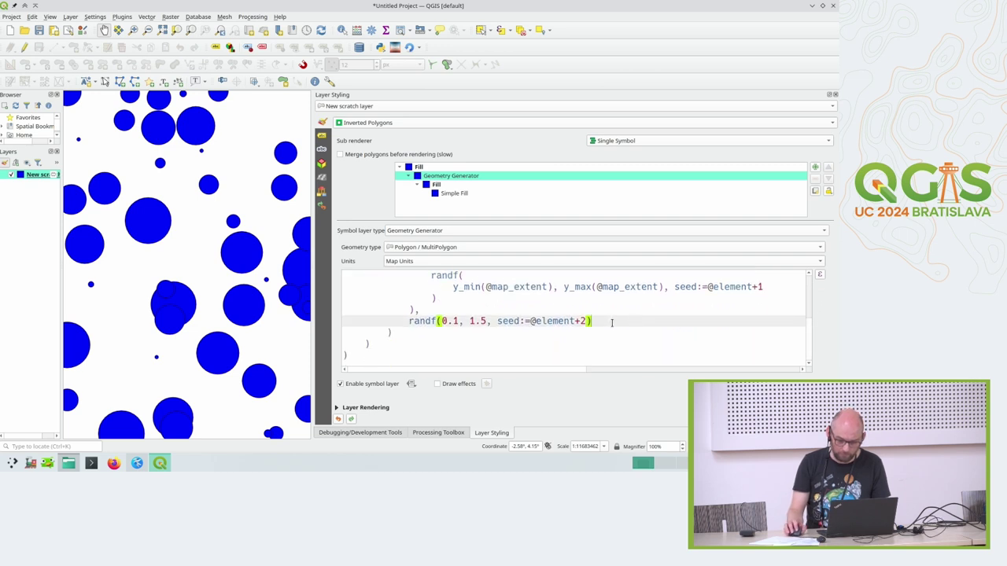
left_click(410, 321)
type("distance:=")
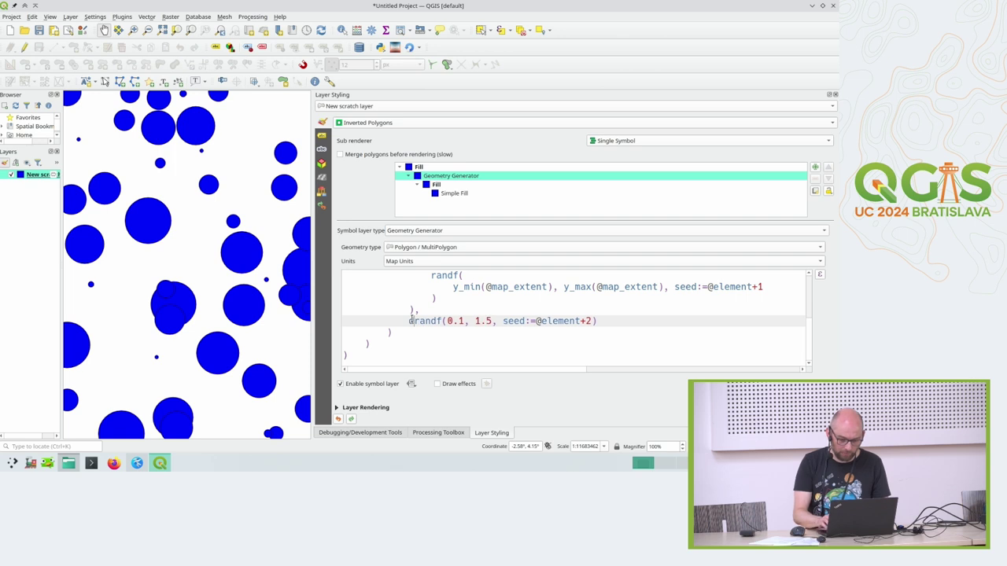
type("=")
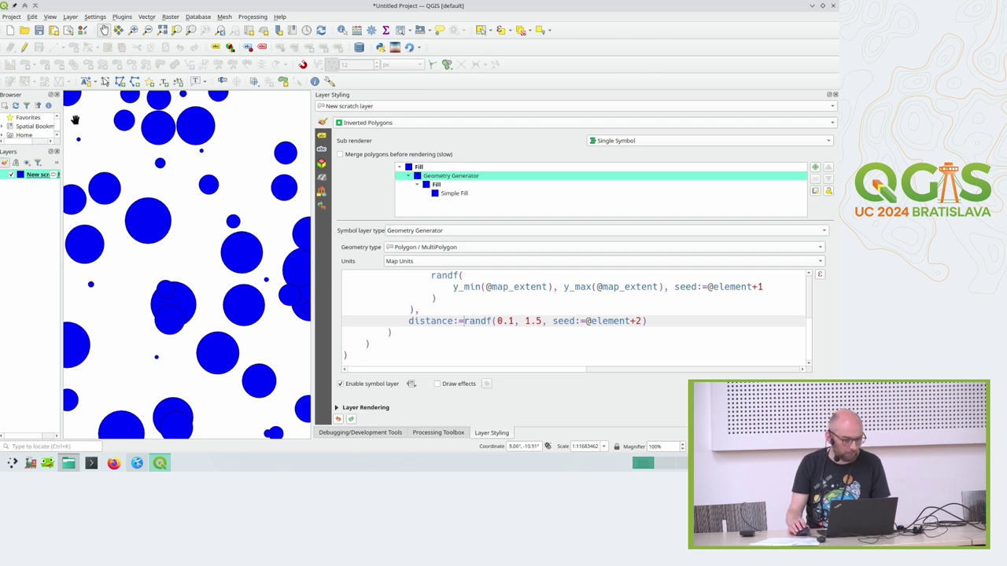
- Draw a new polygon feature on the scratch layer and save the edit
left_click(25, 47)
left_click(71, 48)
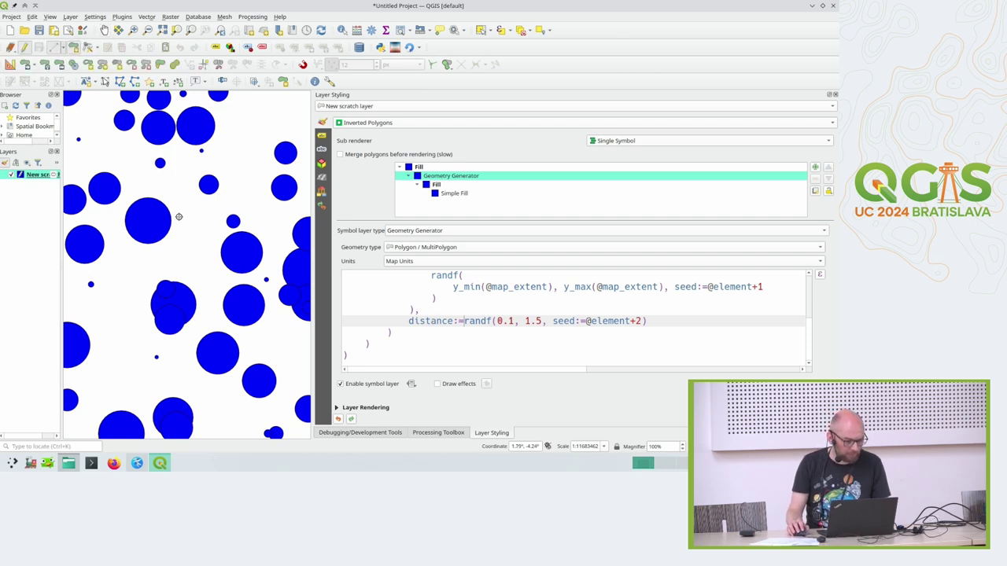
left_click(197, 210)
left_click(180, 239)
right_click(211, 202)
left_click(25, 47)
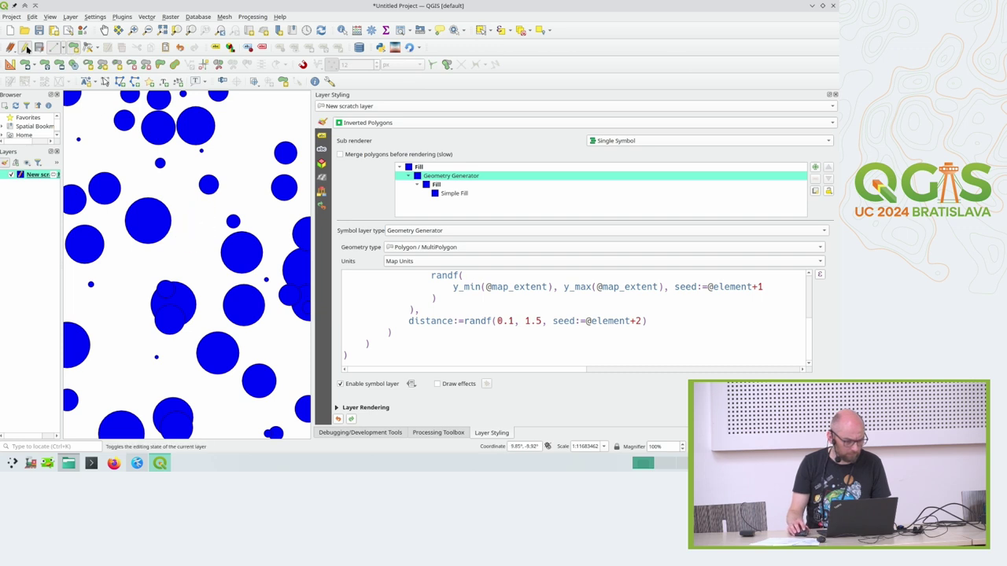
left_click(417, 232)
- Turn on single labels for the layer with the value expression epoch(now())
left_click(323, 136)
left_click(377, 126)
left_click(377, 134)
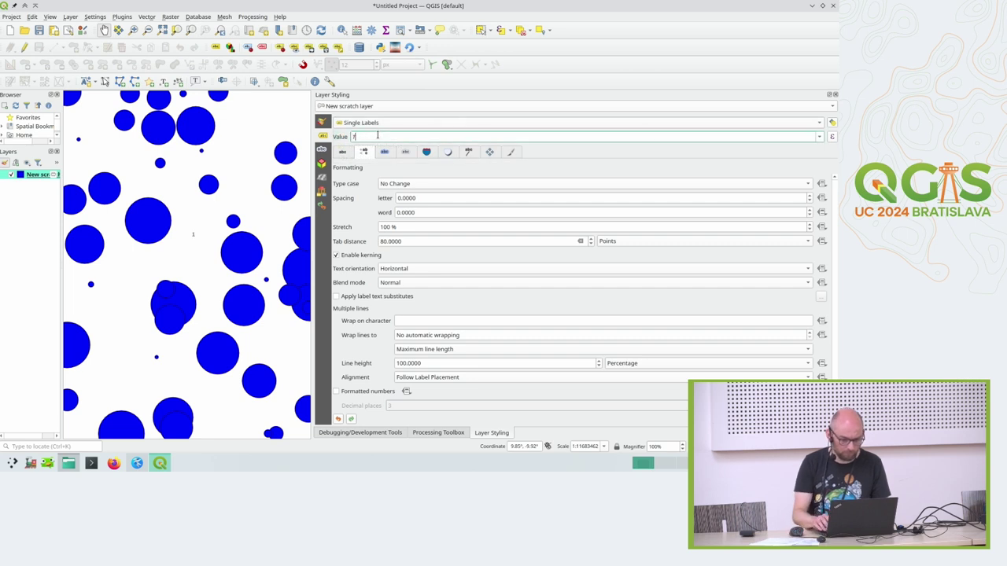
left_click(342, 152)
scroll(382, 224, "up", 10)
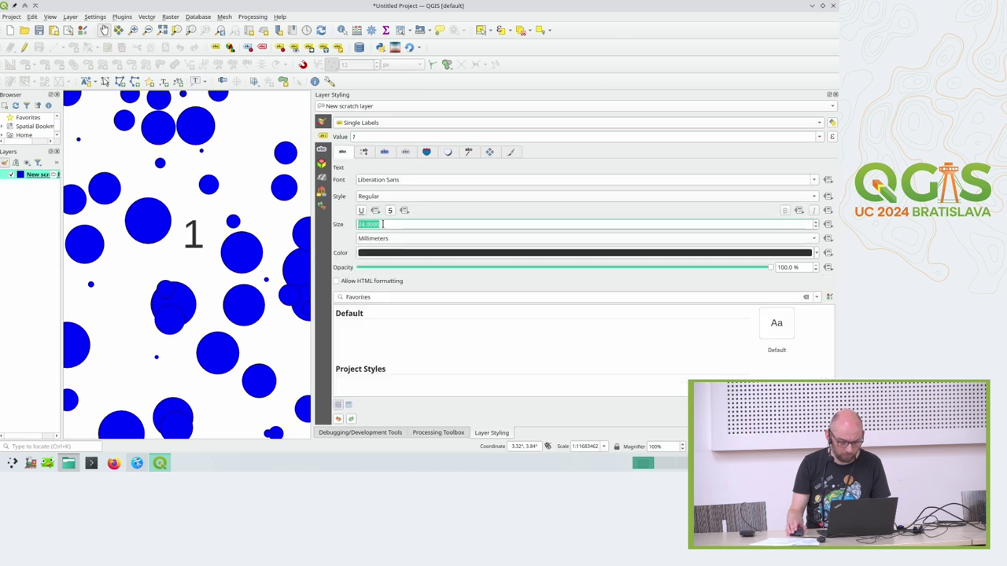
left_click(383, 152)
left_click(369, 136)
type("epoch(now")
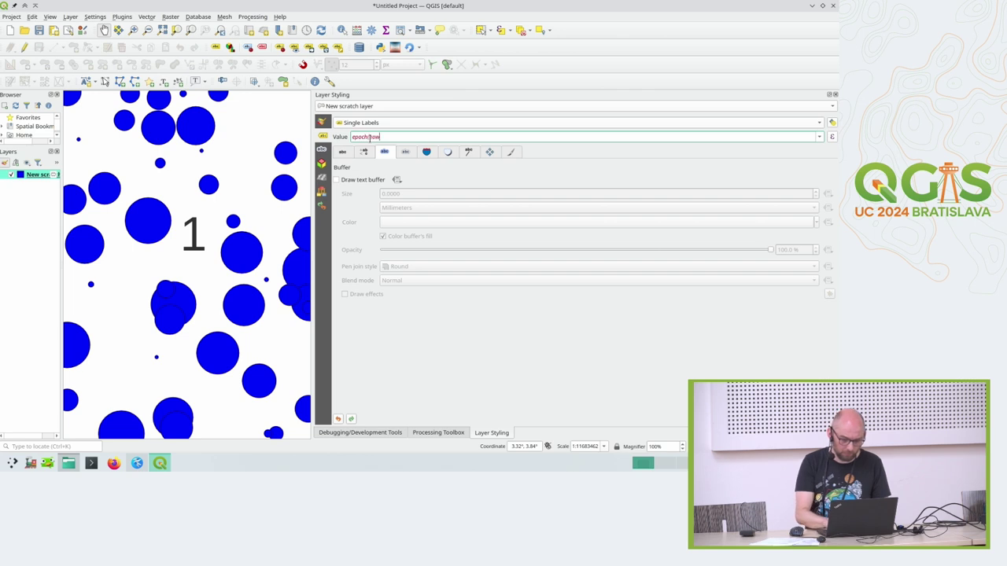
type("())")
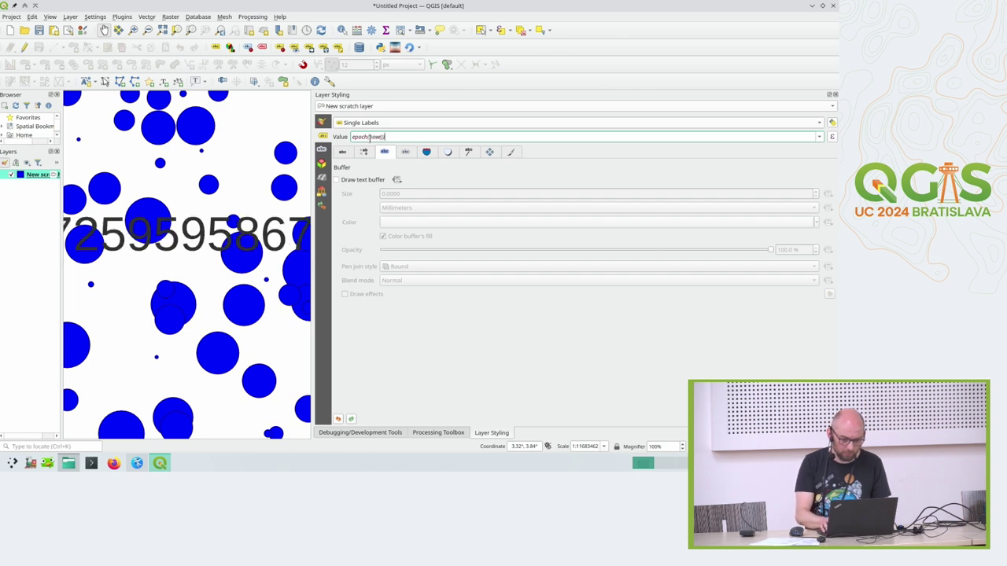
left_click(343, 152)
scroll(399, 225, "down", 16)
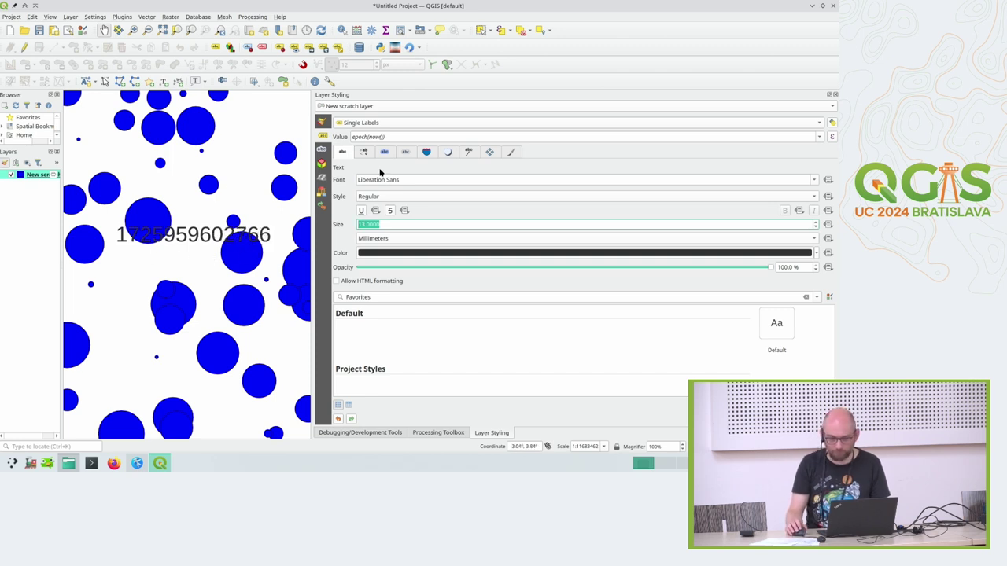
- Append % 1000//10 to the label expression and select the whole expression
left_click(423, 136)
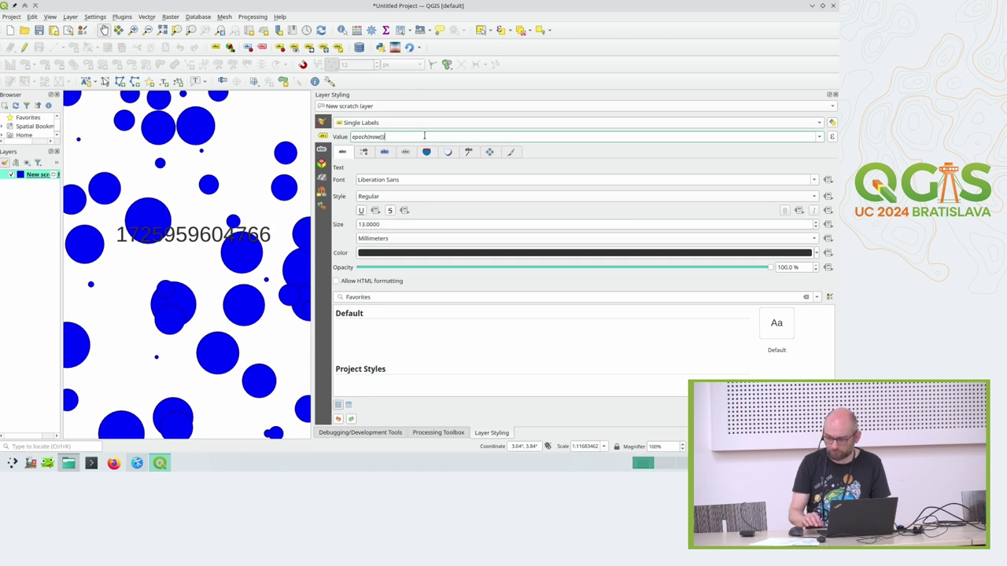
type("% 1000")
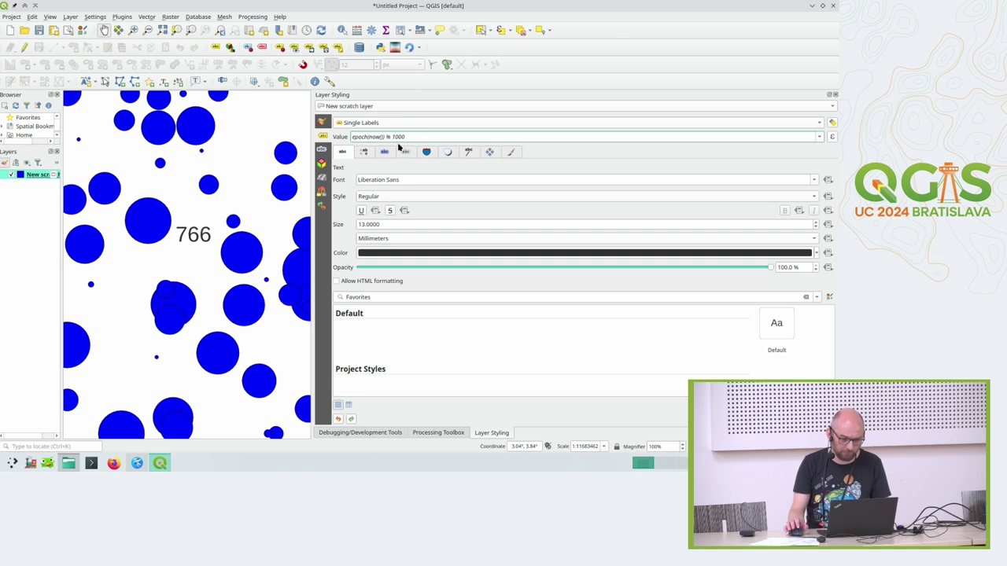
type("//10")
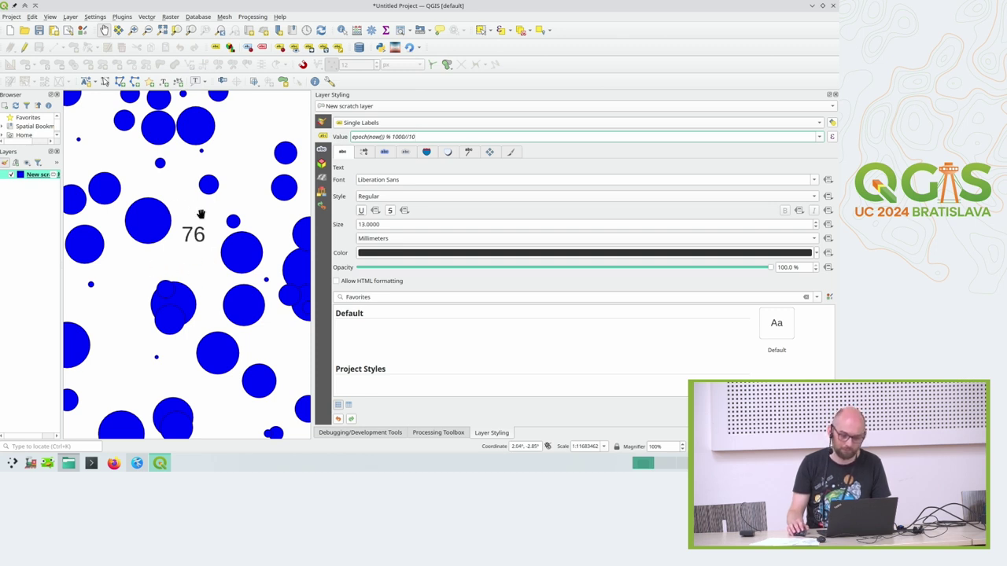
triple_click(425, 137)
key("ctrl+c")
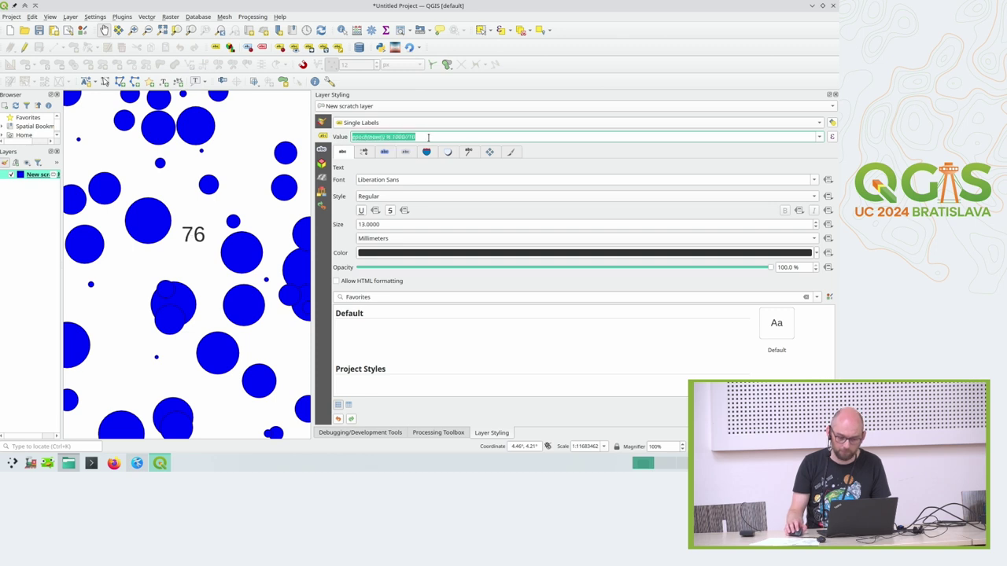
scroll(386, 124, "up", 1)
- Bring up the Geometry Generator expression with enlarged text, caret at the distance line's end
left_click(322, 122)
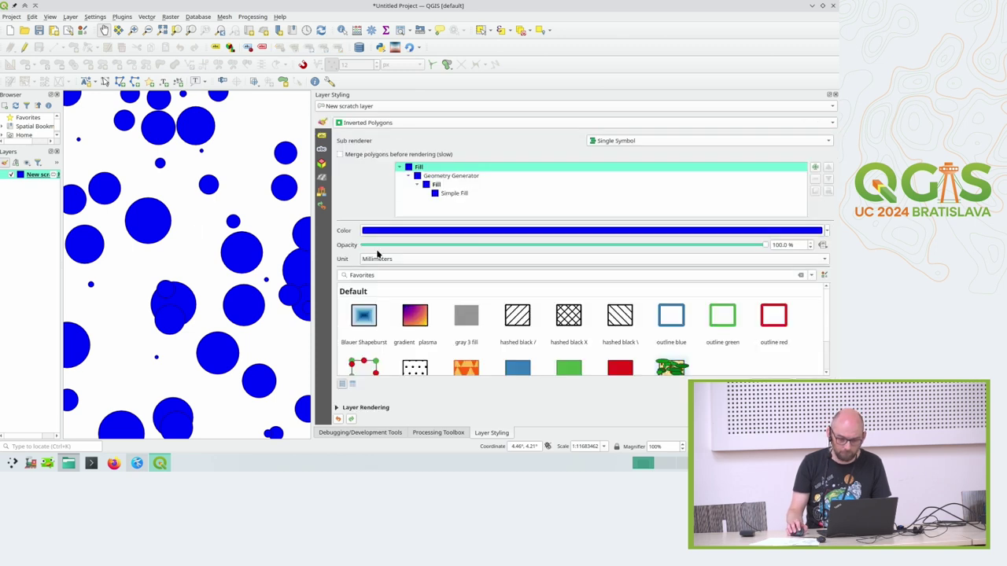
left_click(461, 177)
scroll(482, 313, "down", 2)
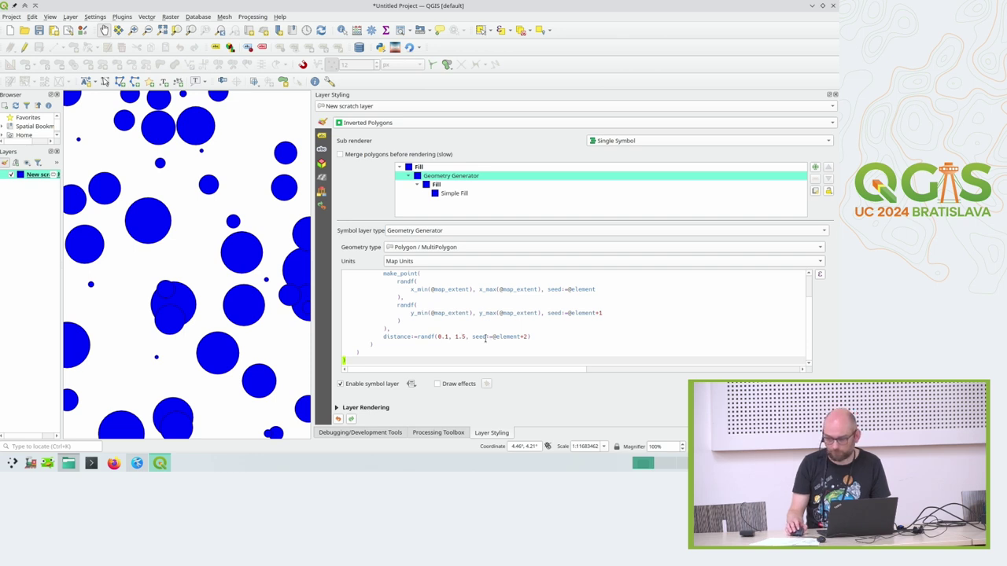
left_click(553, 338)
key("ctrl+plus")
key("ctrl+plus")
key("ctrl+Left")
key("ctrl+Left")
key("ctrl+Left")
key("ctrl+Left")
key("ctrl+Left")
key("ctrl+Left")
key("ctrl+Left")
key("End")
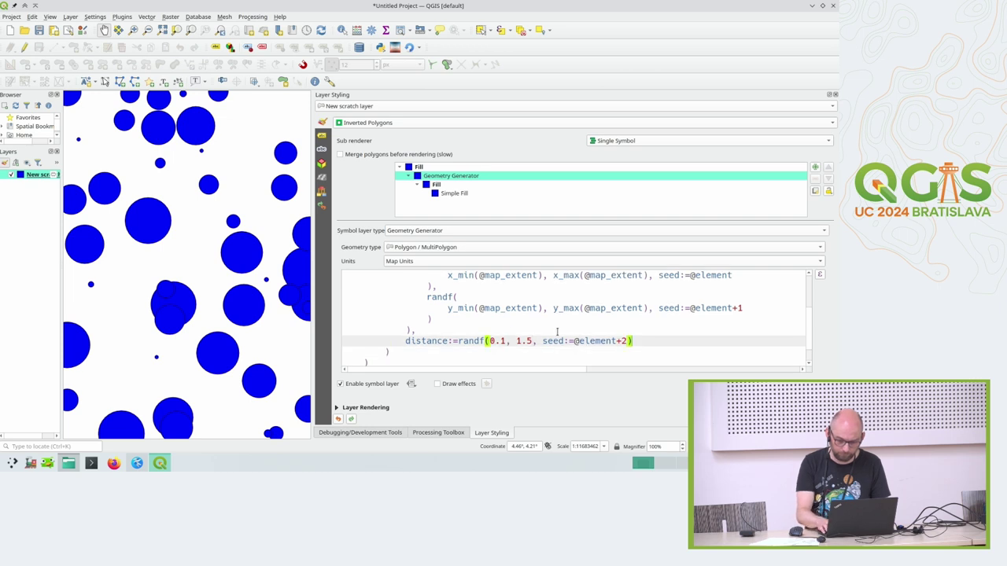
- Multiply the random buffer distance by the pasted epoch(now()) % 1000//10 counter
type("*")
key("BackSpace")
key("Return")
type("*")
key("Return")
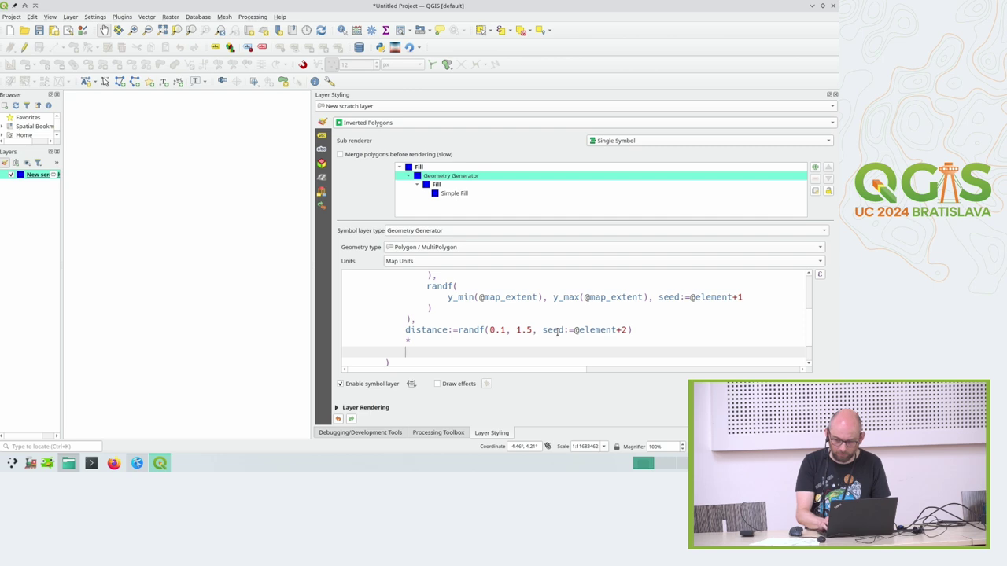
key("ctrl+v")
scroll(232, 240, "down", 3)
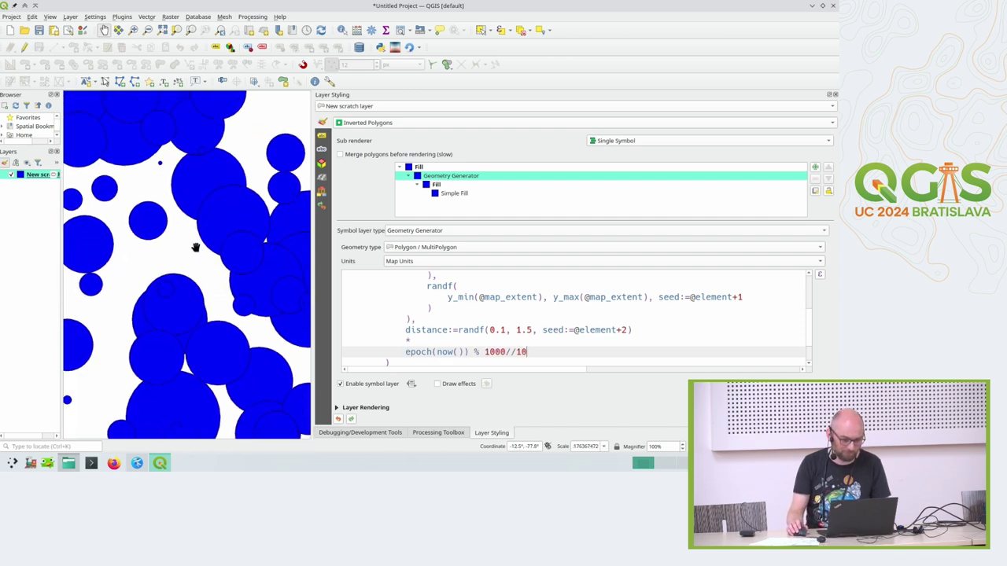
scroll(196, 245, "up", 1)
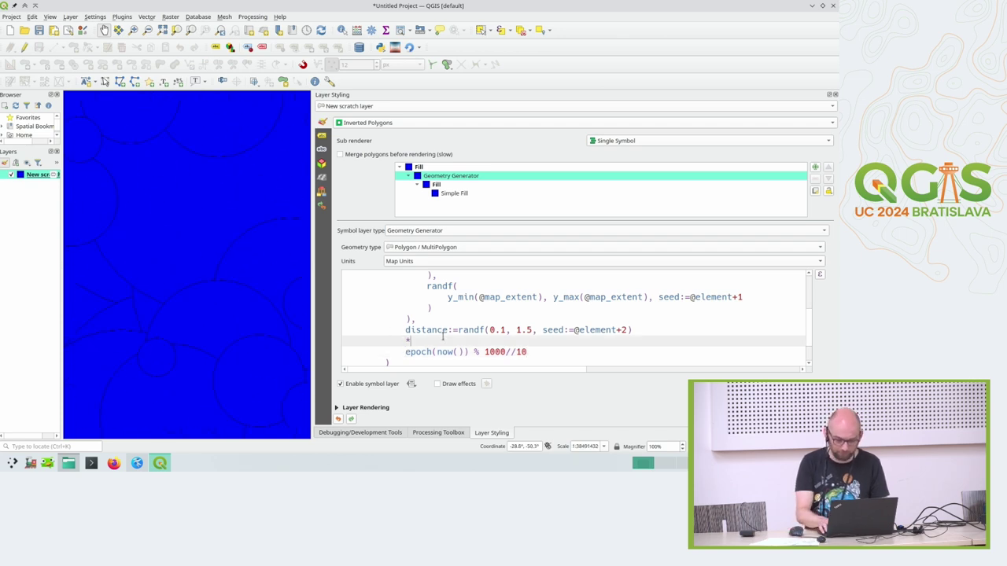
- Open a scale_linear( wrapper above the counter and indent the counter line inside it
key("Return")
key("Up")
type("scale_linear(")
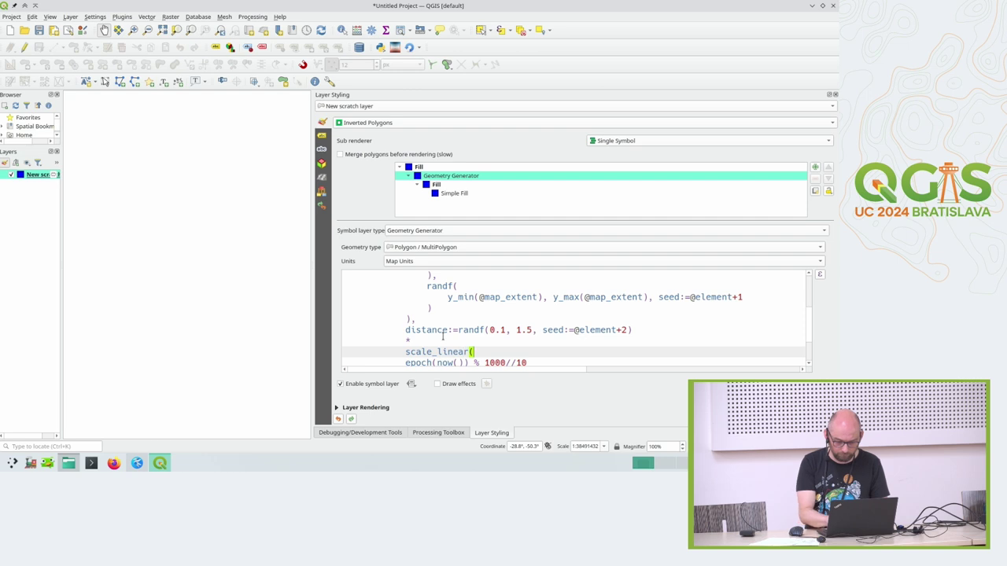
key("Down")
key("Tab")
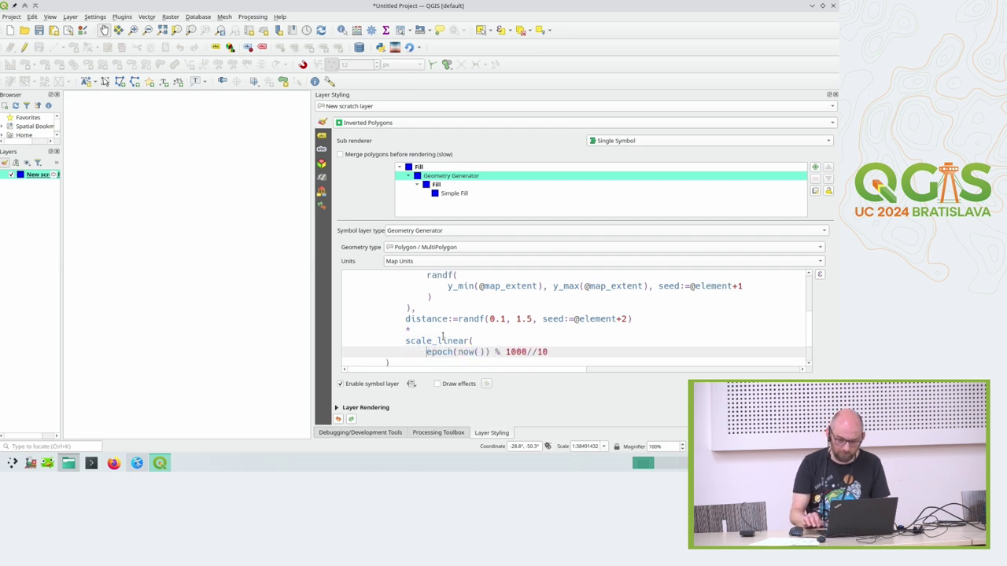
left_click_drag(424, 352, 557, 352)
left_click(558, 352)
- Add the 0, 100 input and 0, 5 output ranges and close scale_linear
type(",")
key("Return")
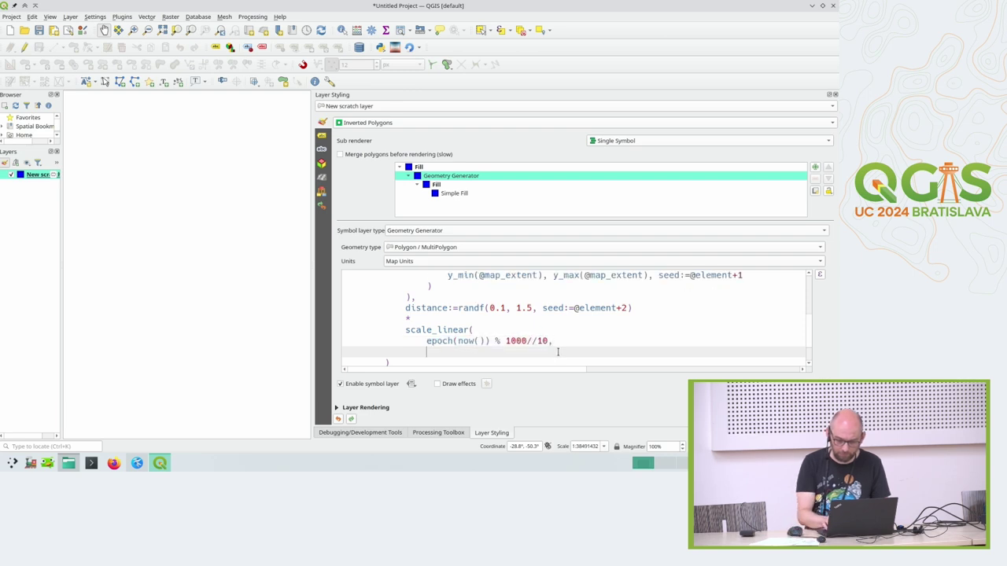
type("0, ")
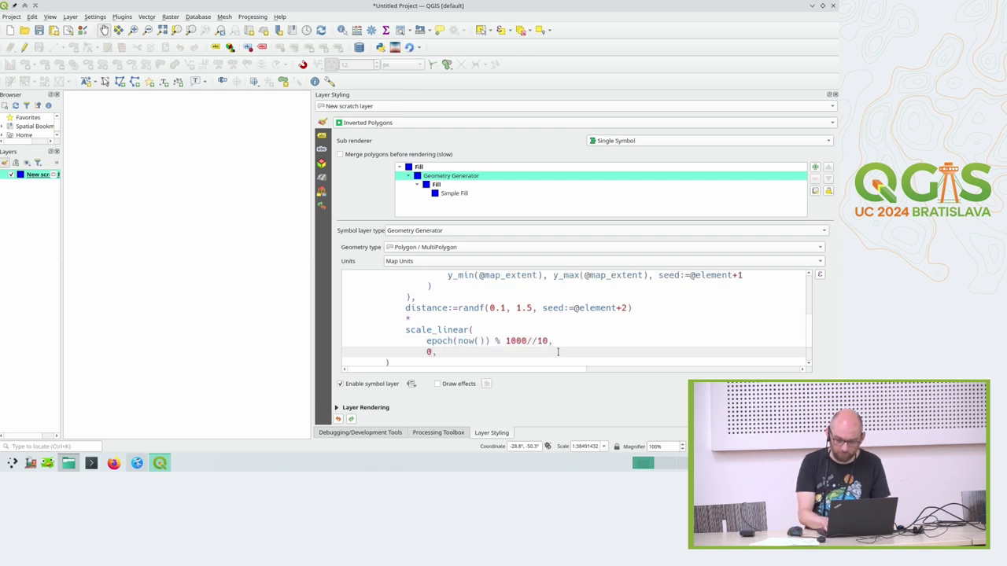
type("100,")
key("Return")
type("0")
key("BackSpace")
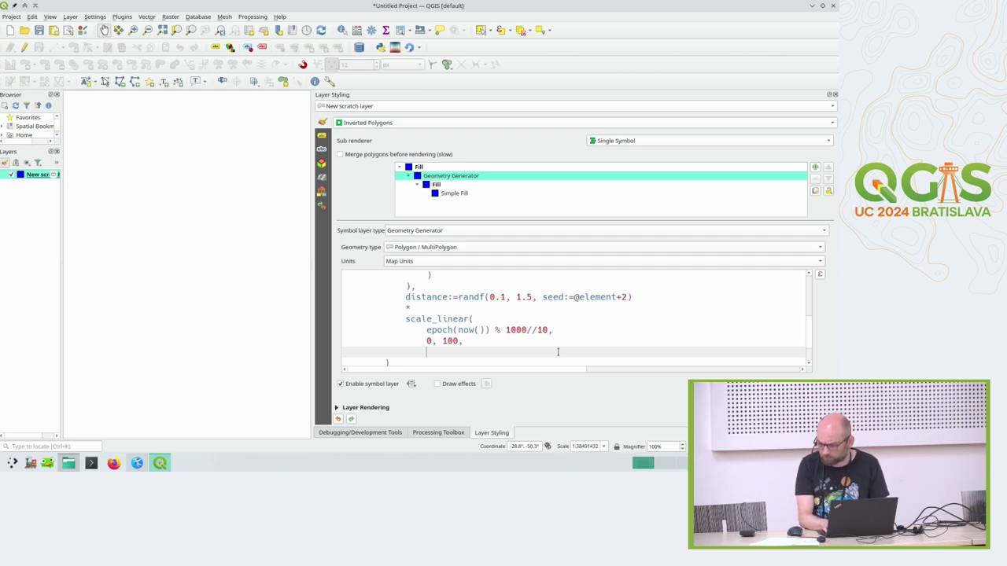
type("0, 5")
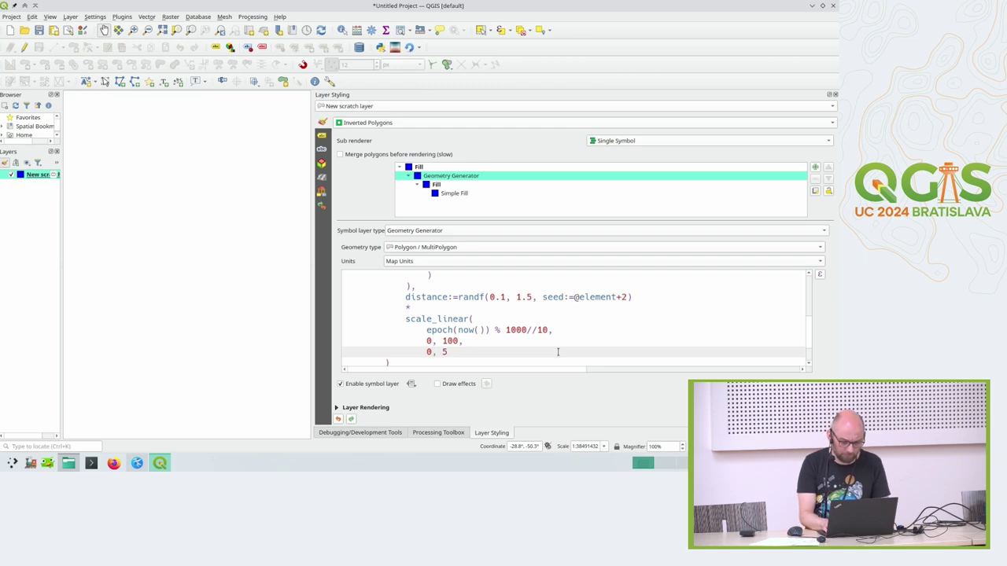
key("Return")
type(")")
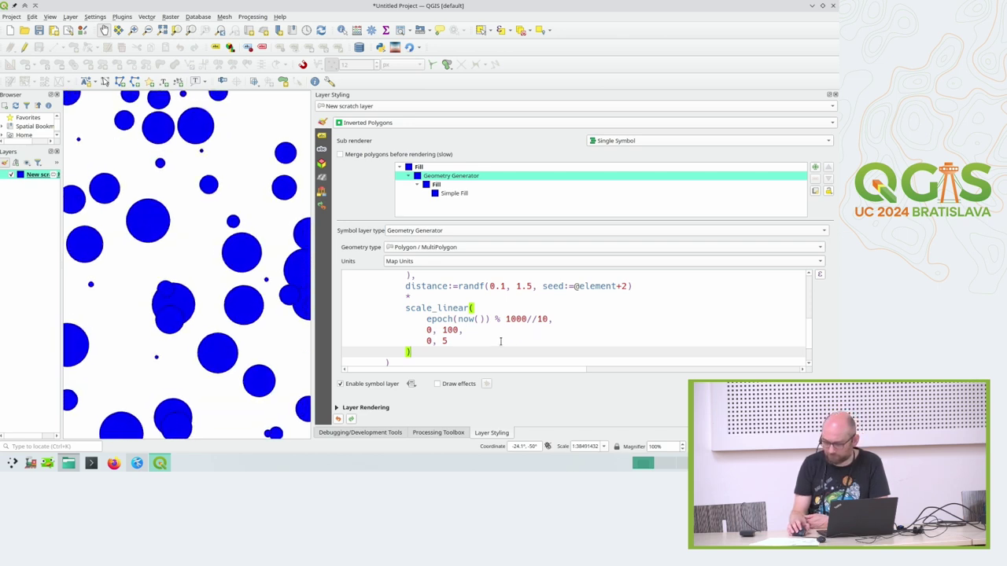
scroll(444, 302, "down", 1)
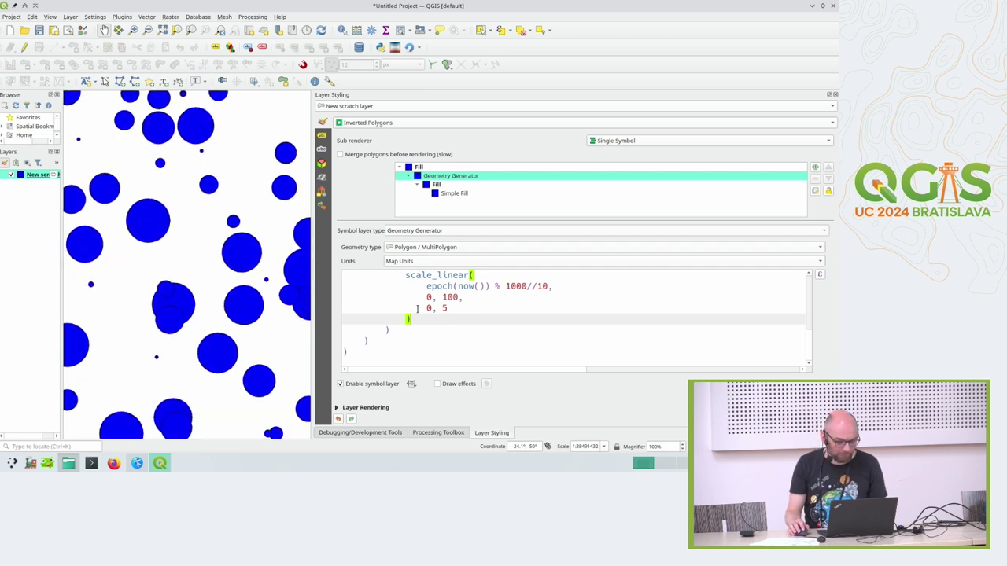
left_click_drag(425, 308, 460, 308)
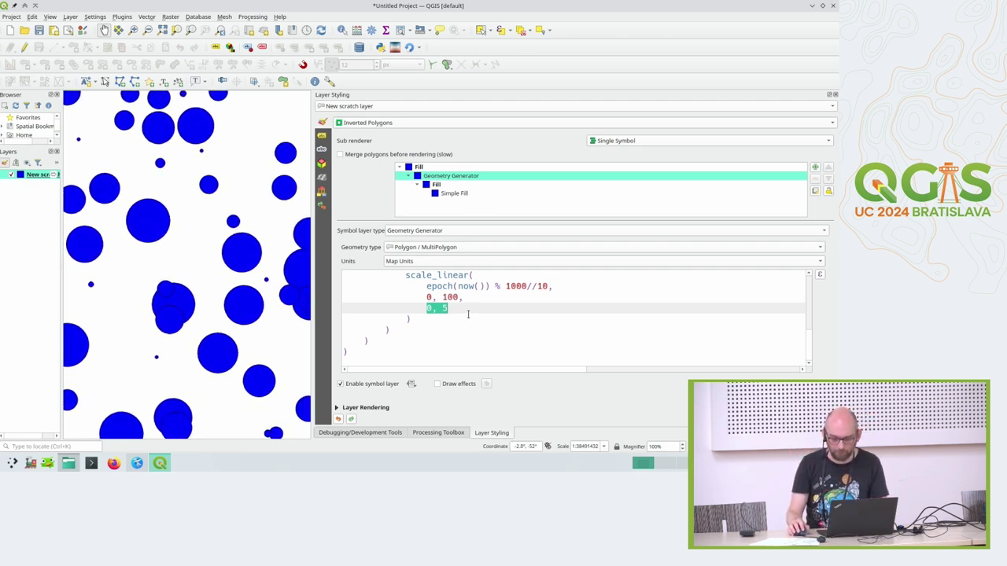
- Change the output range to -pi(), pi() and wrap scale_linear in sin()
type("-pi")
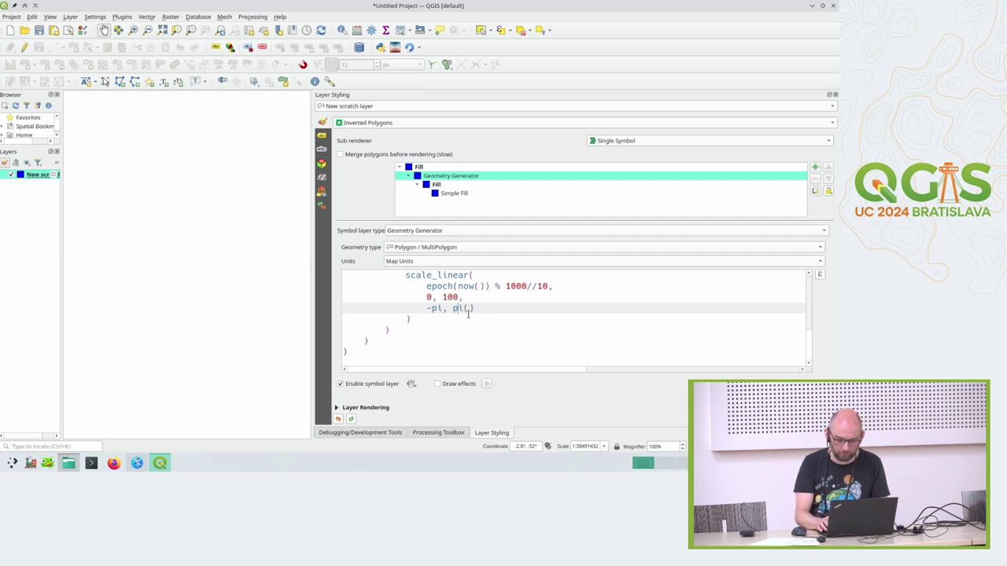
type("()")
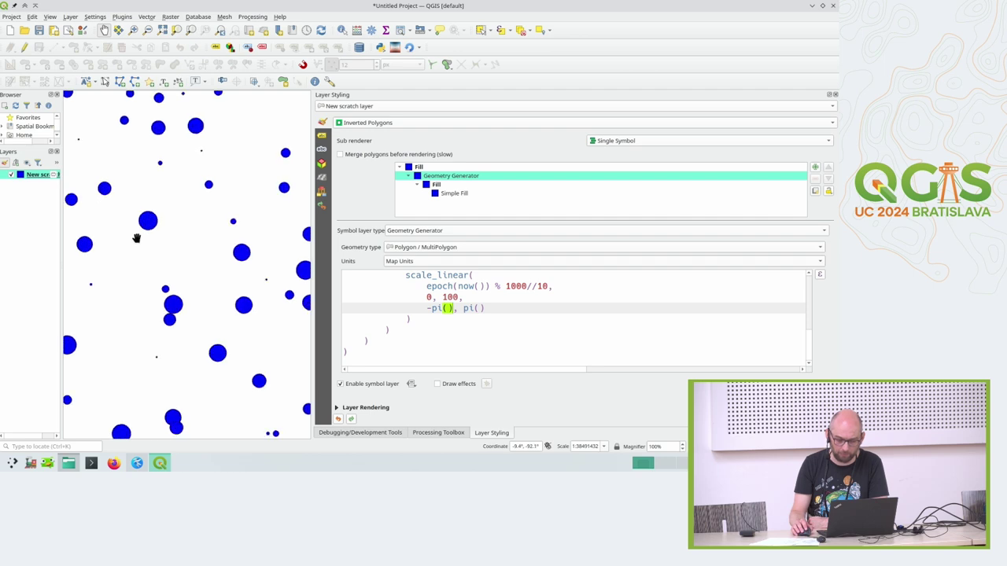
scroll(483, 293, "up", 1)
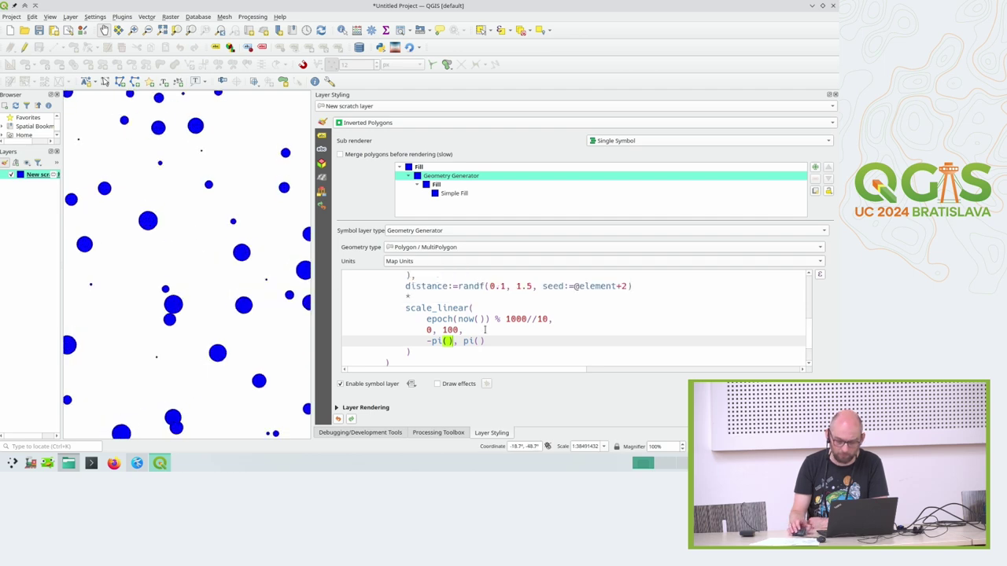
left_click(472, 298)
key("Return")
type("s")
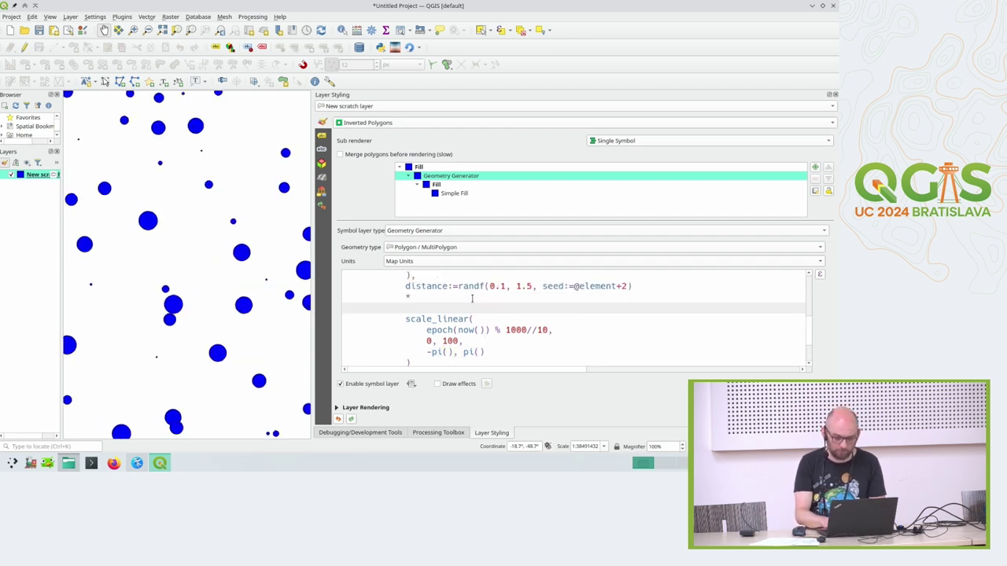
type("in(")
key("Down")
key("Down")
key("Down")
key("Down")
key("Down")
key("Return")
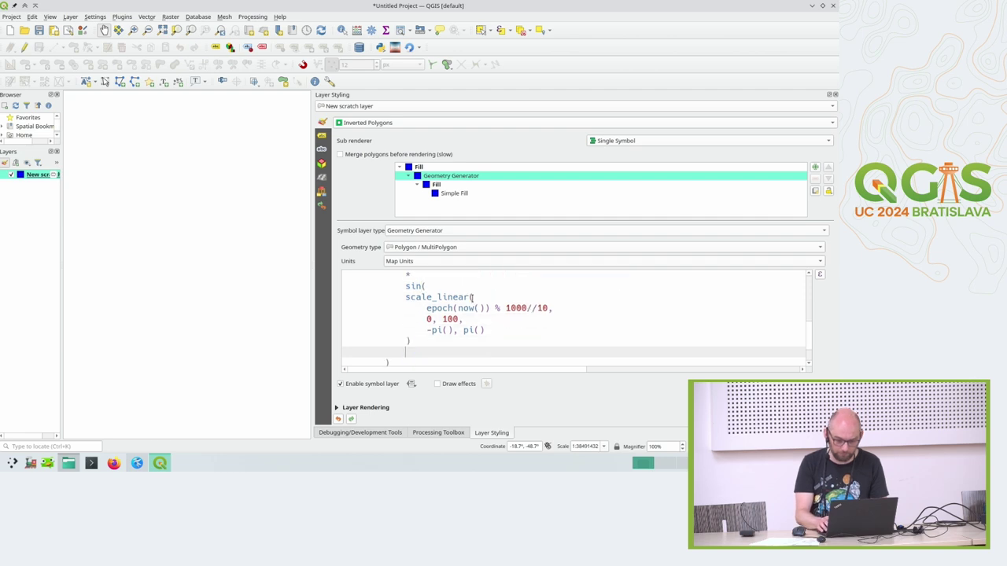
type(")")
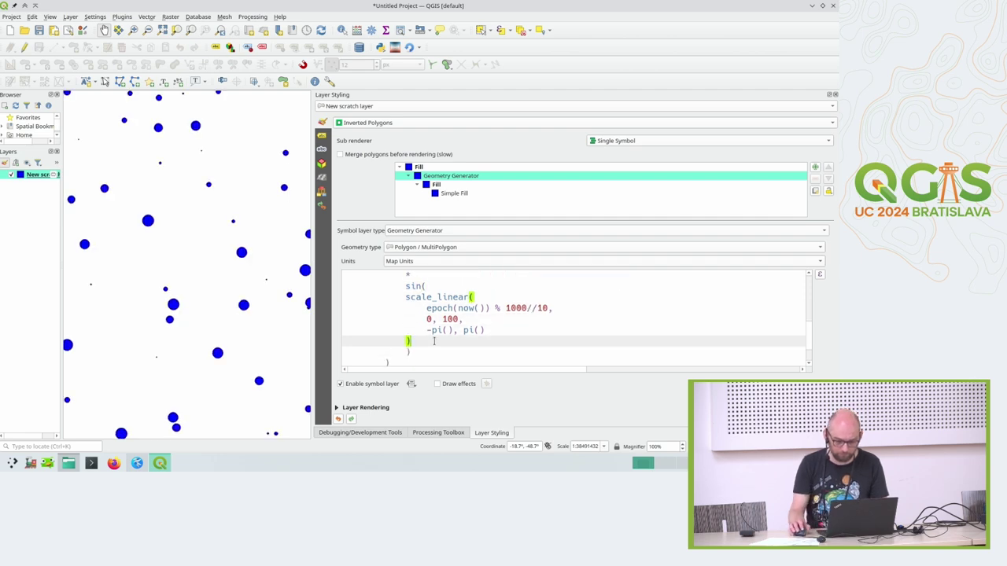
- Indent scale_linear inside sin(), select the whole sine expression, and open labelling mode choices
left_click_drag(410, 340, 427, 298)
key("Tab")
left_click_drag(411, 352, 401, 277)
left_click(321, 135)
left_click(391, 123)
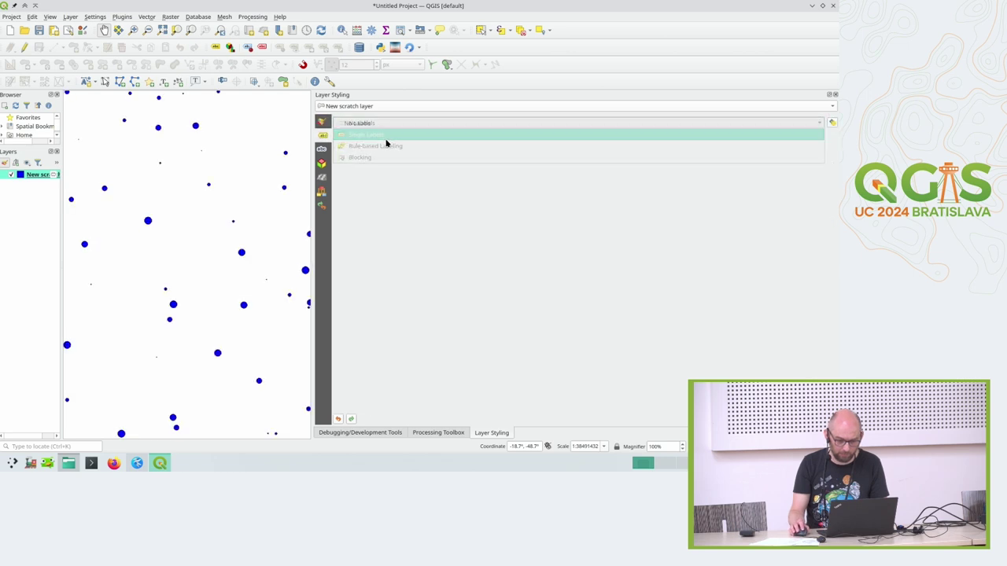
- Label the layer with the pasted sin(scale_linear(...)) expression, check it, and zoom to the layer
left_click(387, 144)
key("ctrl+v")
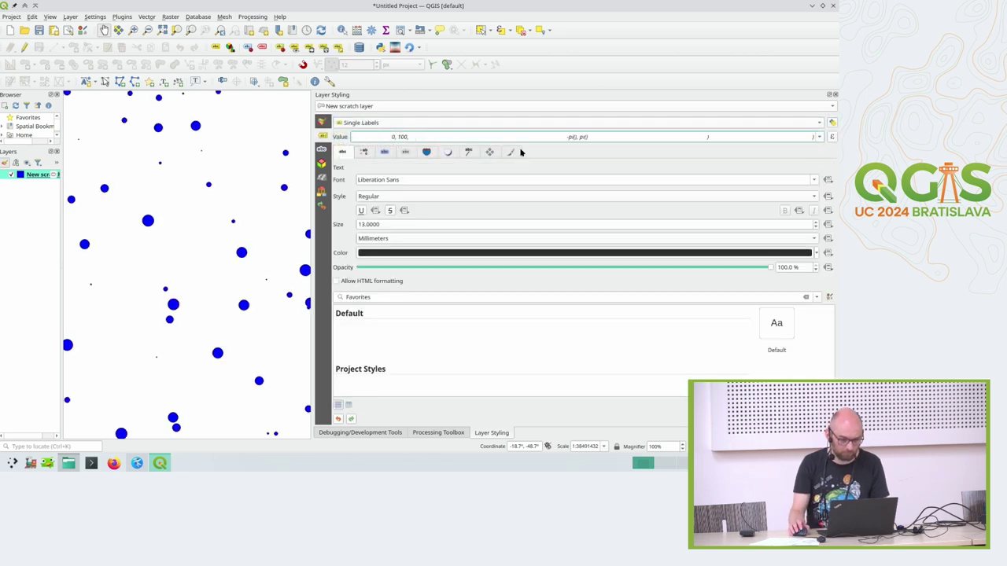
left_click(831, 137)
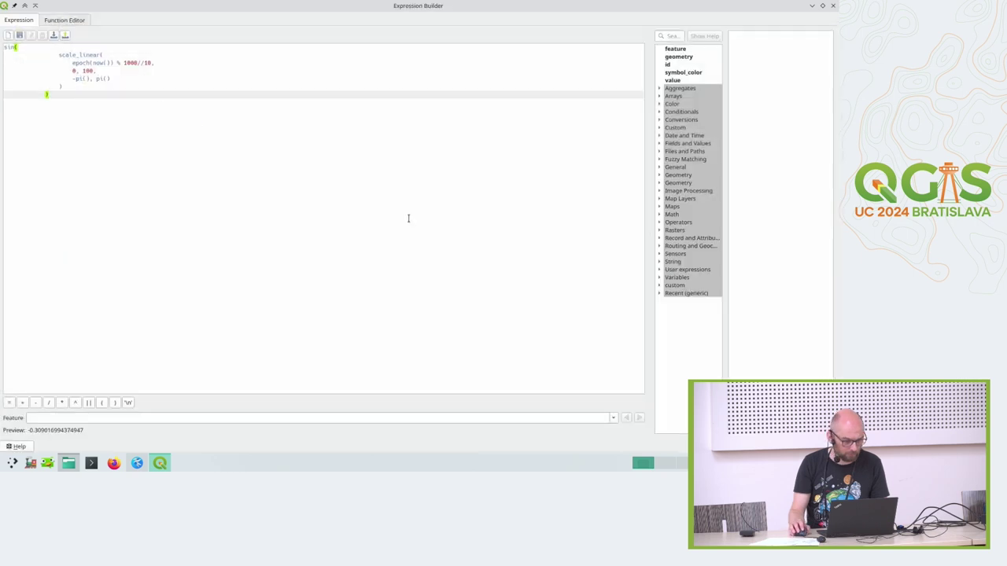
key("Escape")
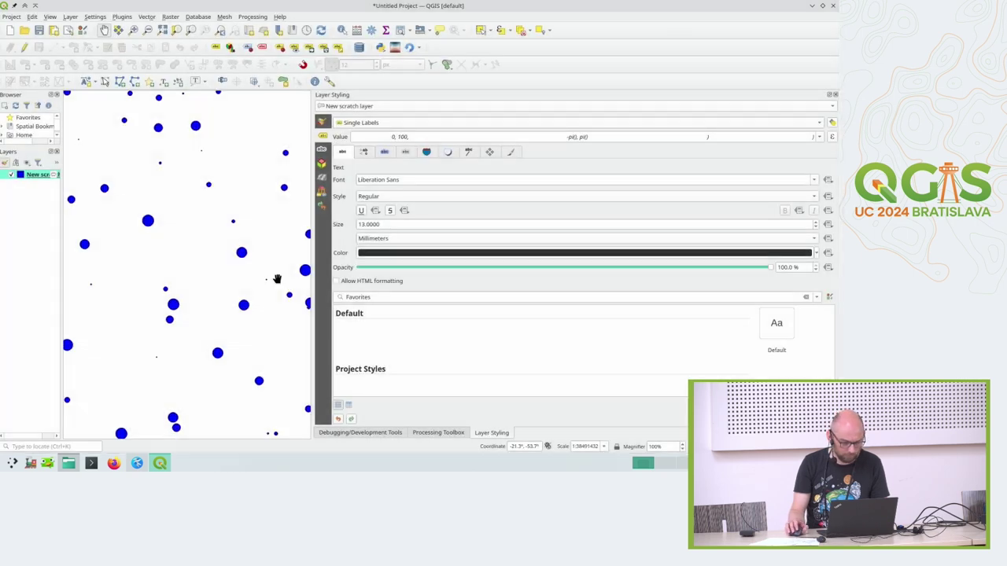
right_click(26, 175)
left_click(47, 182)
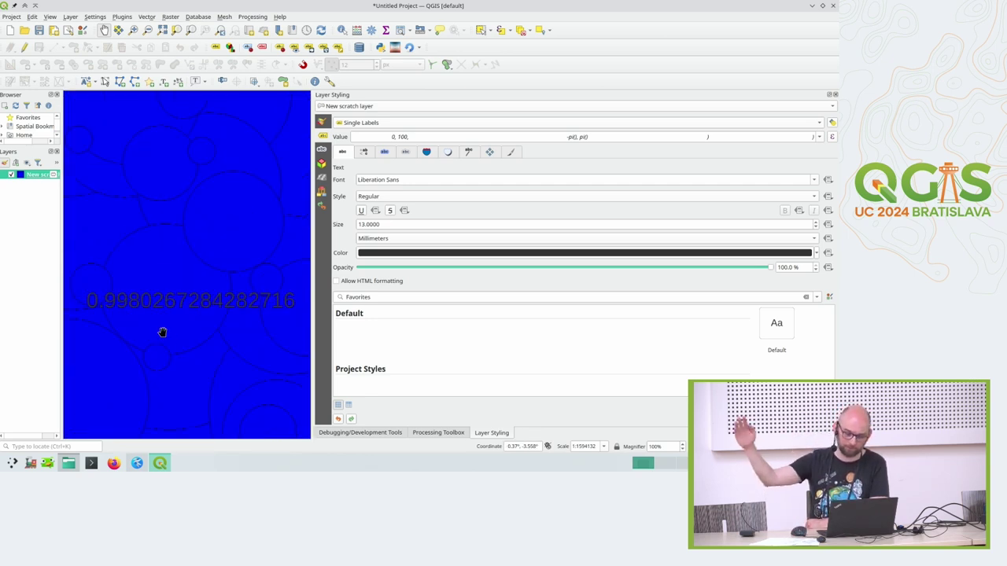
- Nest the sin block, indented, inside a new outer scale_linear( in the Geometry Generator expression
left_click(322, 122)
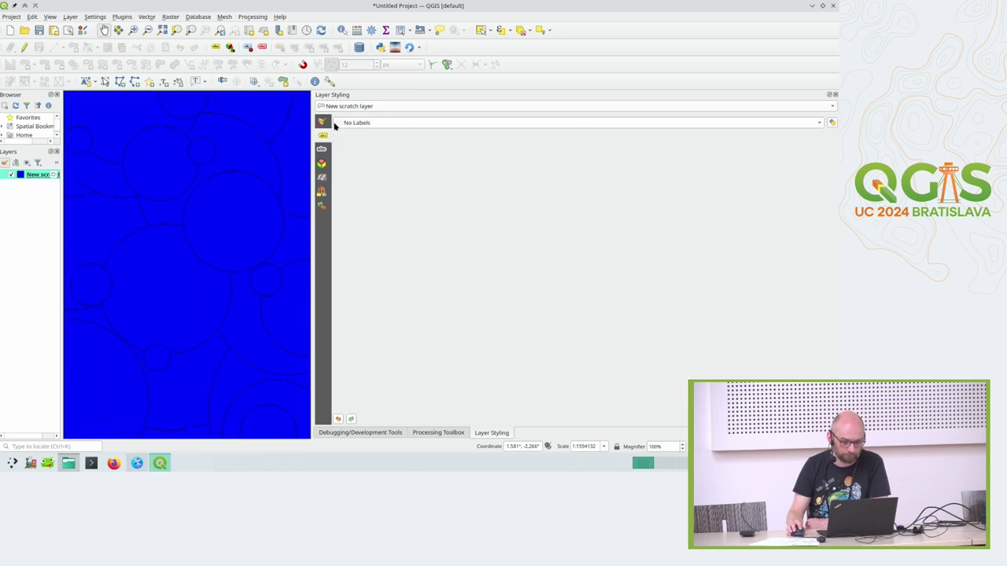
left_click(477, 177)
scroll(418, 304, "down", 3)
key("Return")
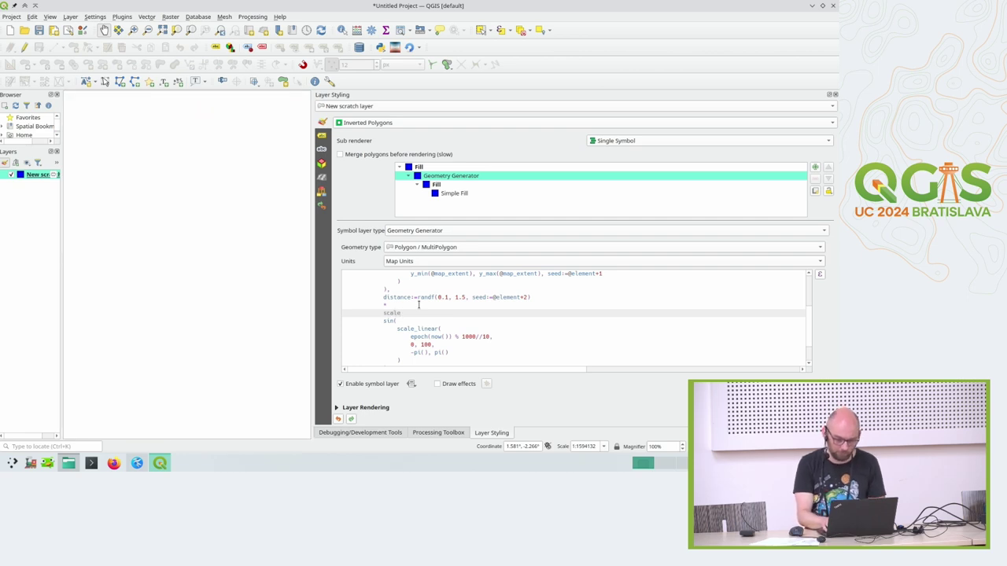
key("Return")
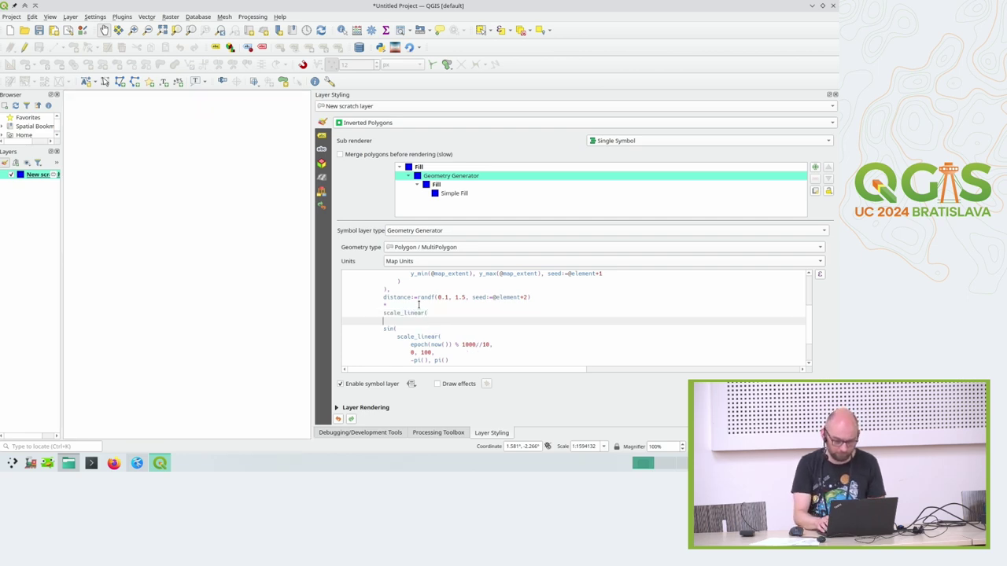
key("shift+Down")
key("shift+Down")
key("shift+Down")
key("shift+Down")
key("shift+Down")
key("shift+Down")
key("shift+Down")
key("Tab")
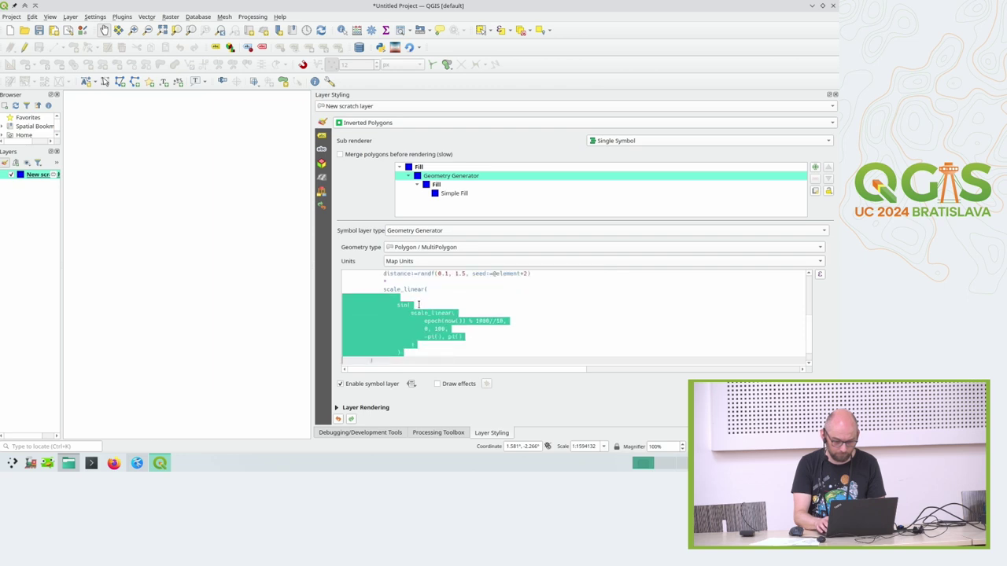
key("Up")
key("Up")
key("Up")
key("Up")
key("Up")
key("Up")
key("Up")
key("BackSpace")
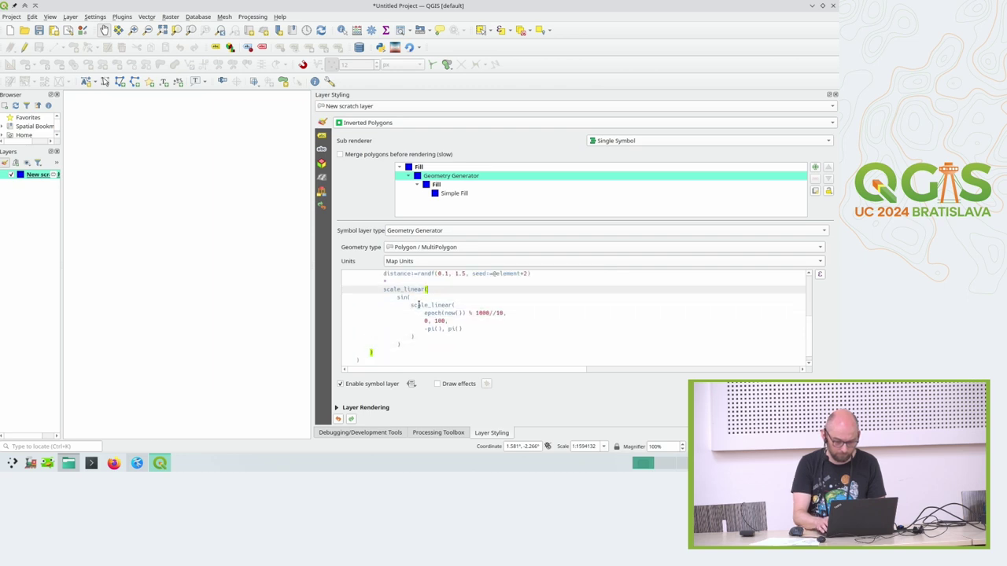
- Add range lines mapping -1, 1 to 0, 4, align the closing bracket, then retype the output bound
key("Down")
key("Down")
key("Down")
key("Down")
key("Down")
key("Down")
key("Down")
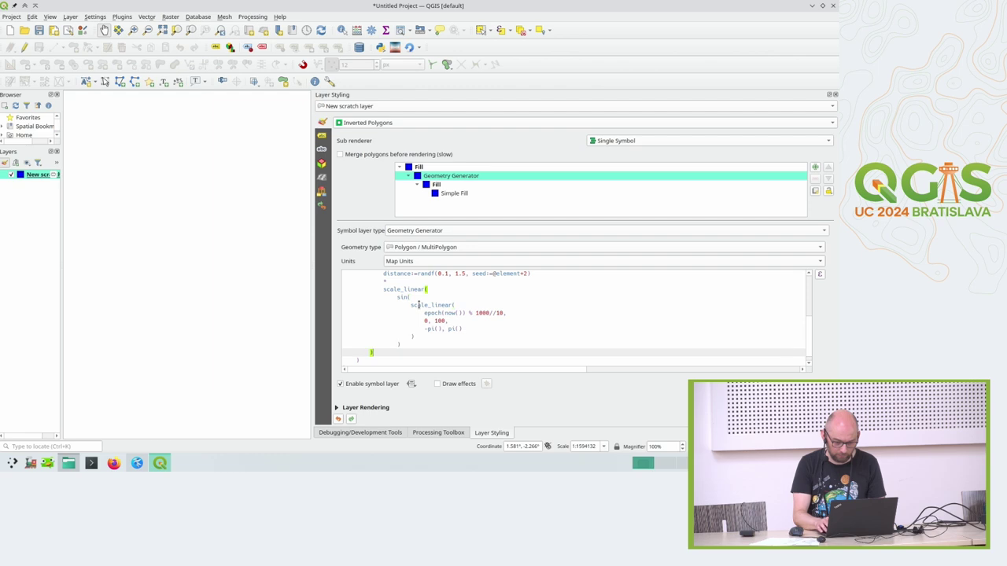
type(",")
key("Return")
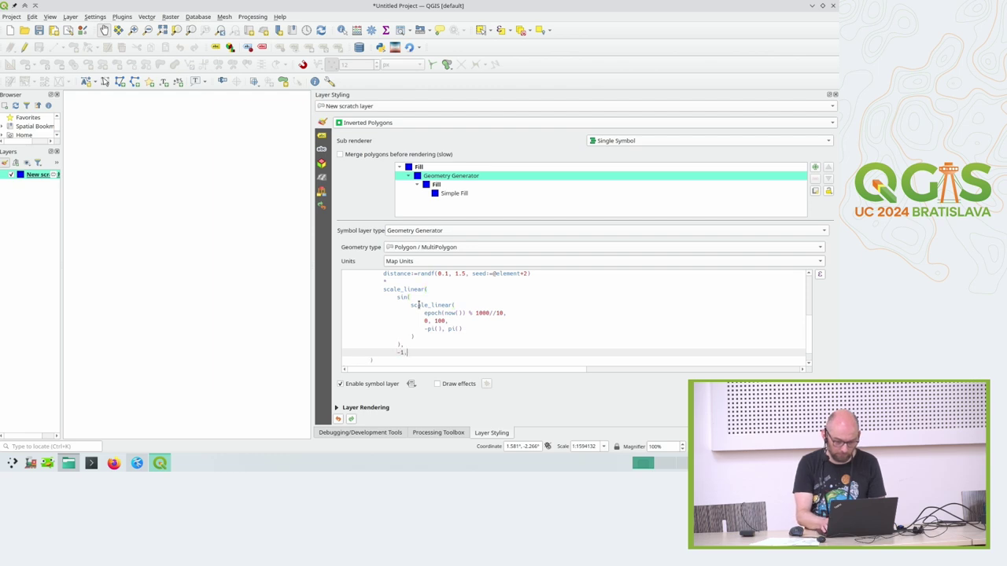
key("Return")
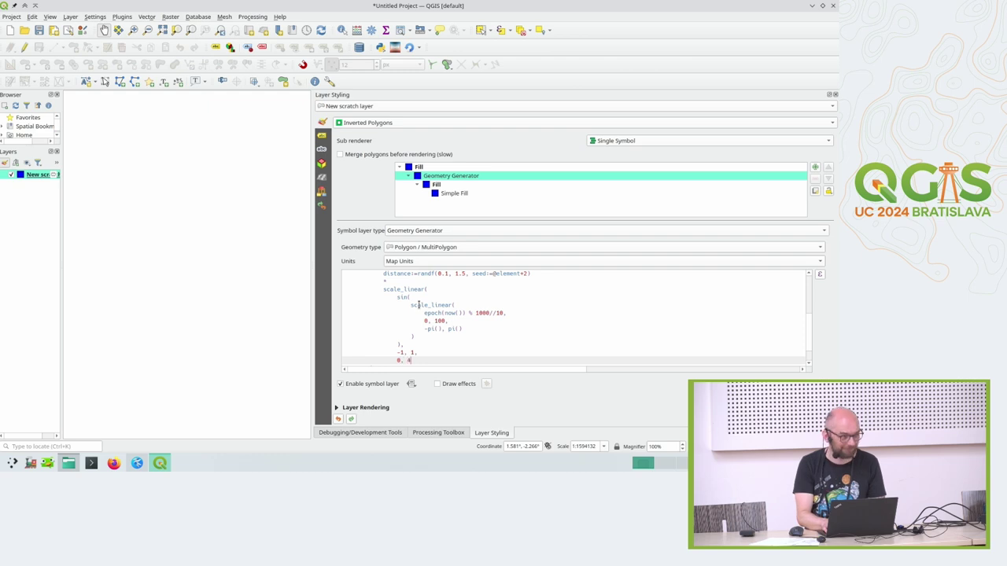
key("Down")
key("Tab")
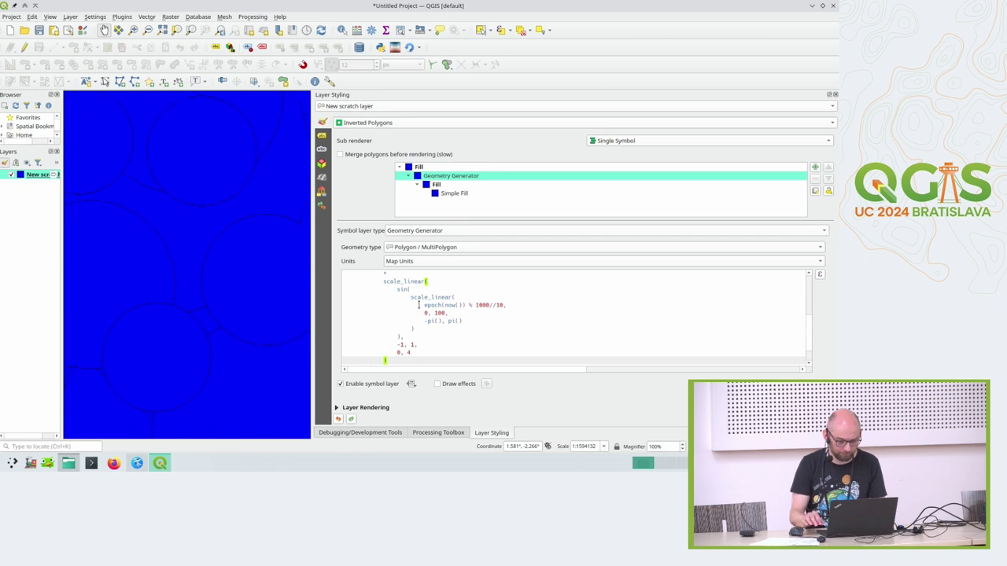
scroll(232, 242, "up", 2)
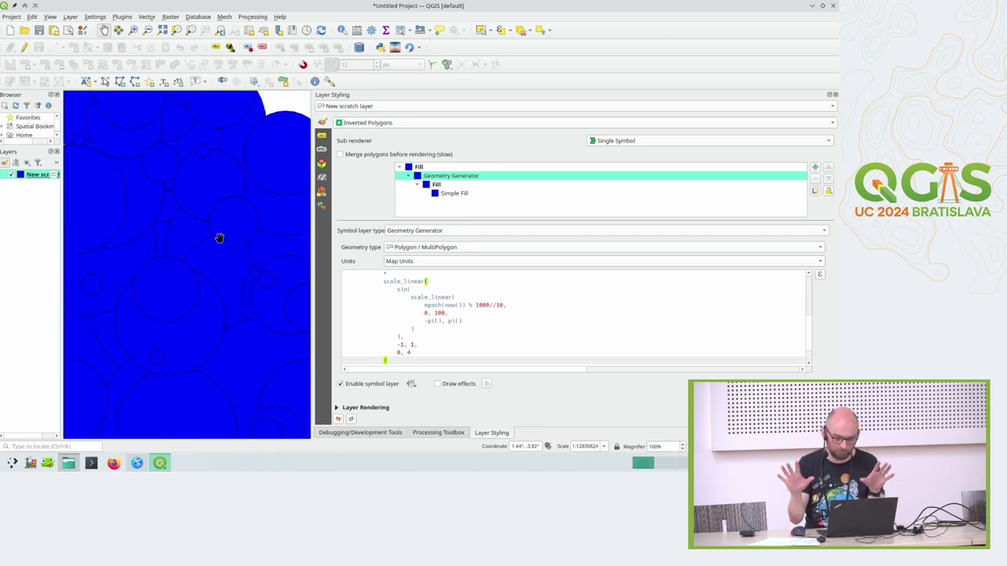
double_click(409, 352)
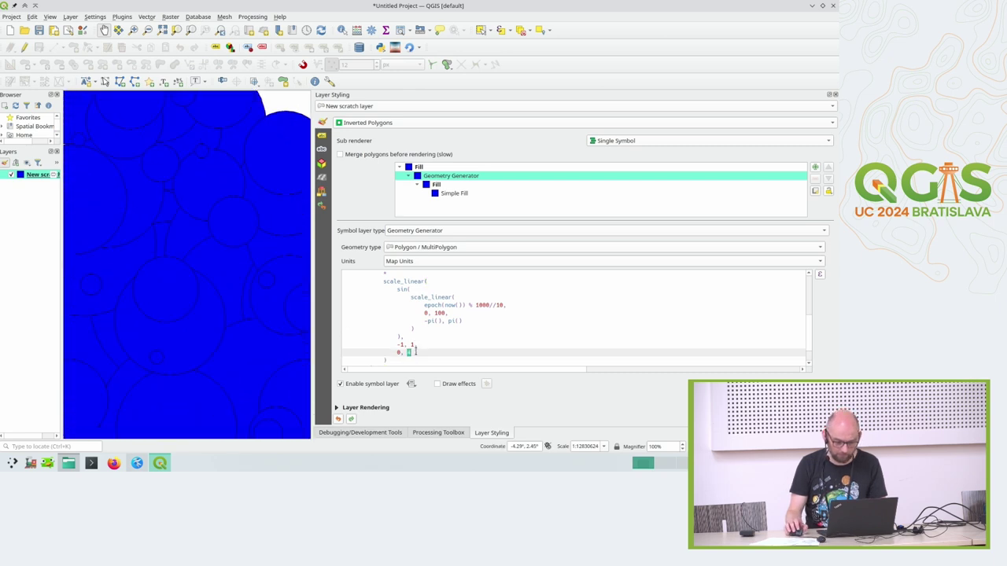
type("2")
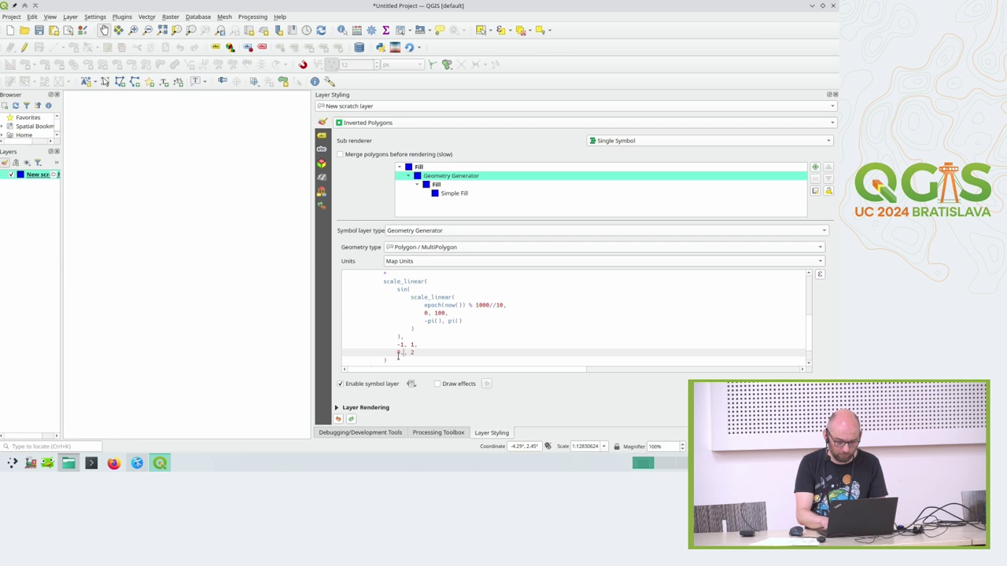
type("0.8, 1.2")
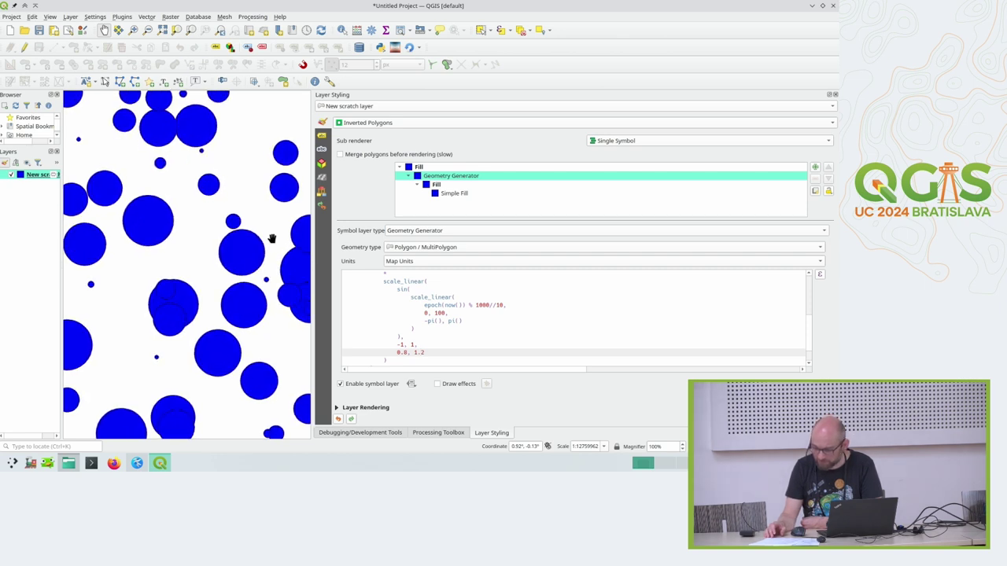
- Scroll through the expression to review the 0.8–1.2 pulse range on the circles
scroll(435, 327, "down", 1)
scroll(435, 328, "up", 2)
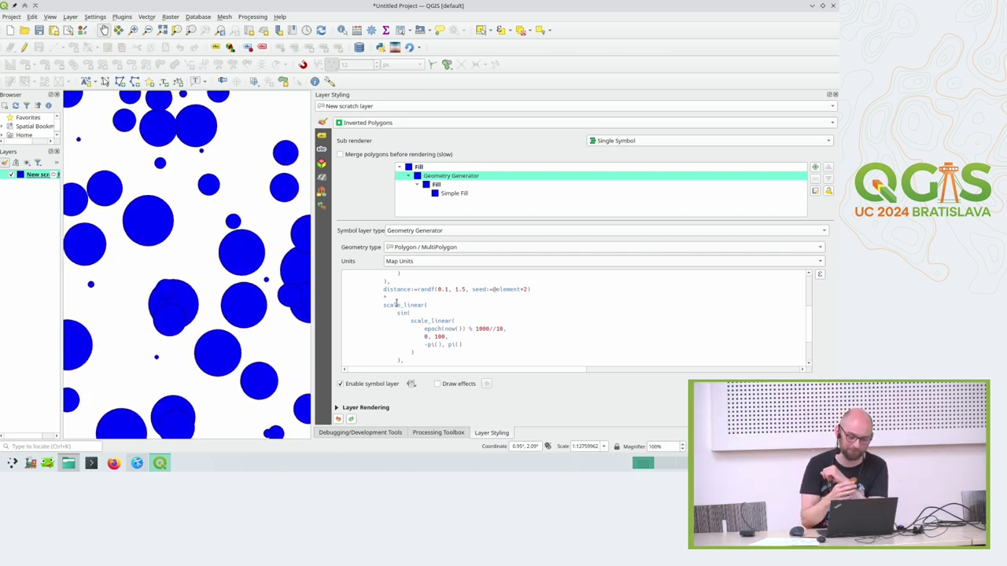
scroll(461, 325, "up", 1)
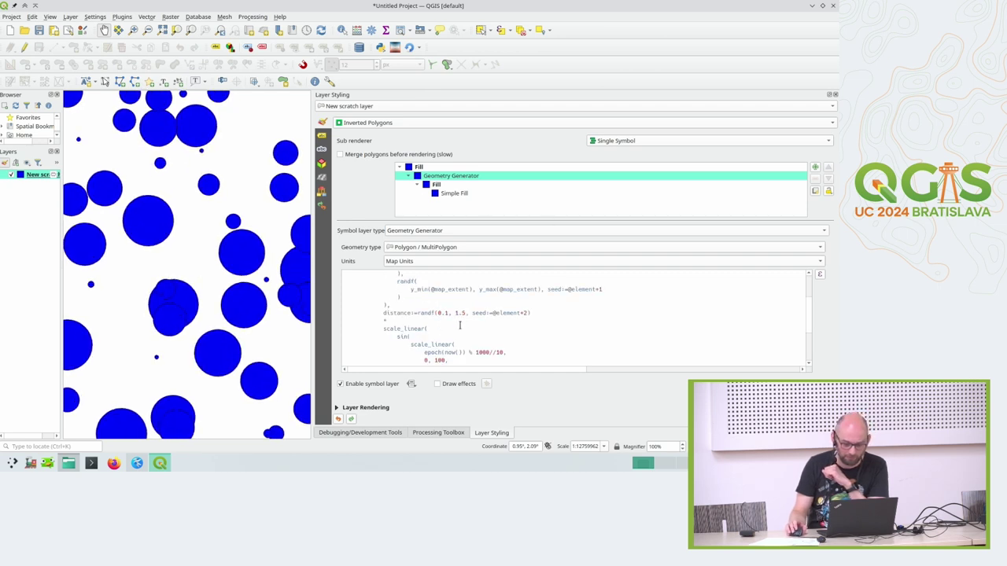
scroll(419, 312, "down", 1)
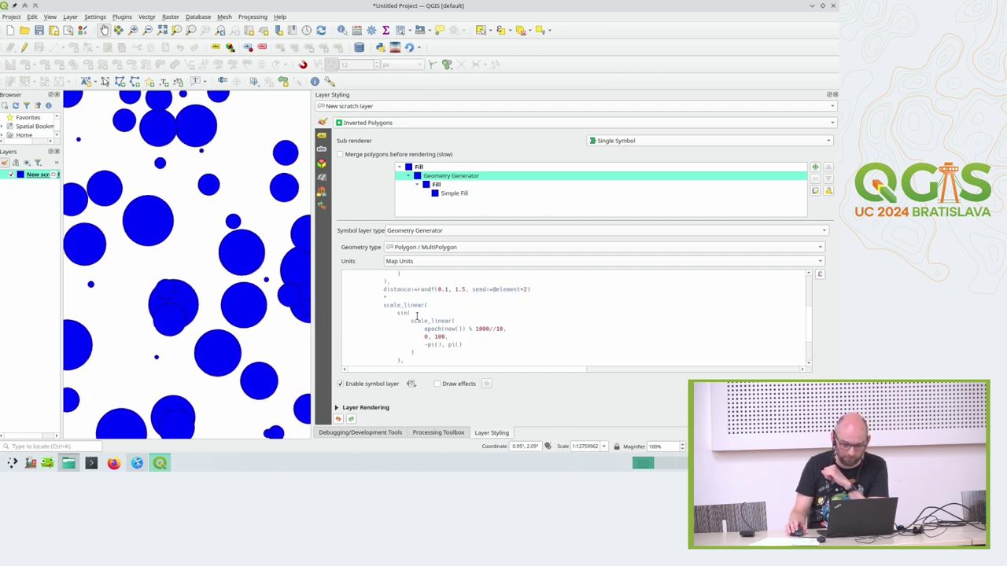
scroll(408, 292, "up", 1)
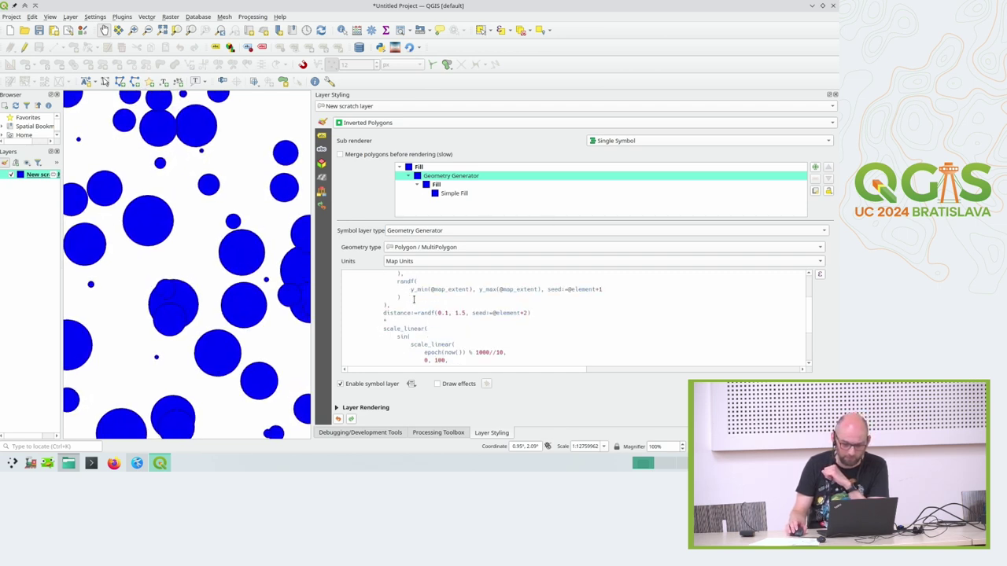
- Open the expression in the full Expression Builder and review the generate_series and make_point parts
left_click(818, 276)
scroll(155, 160, "up", 3, "ctrl")
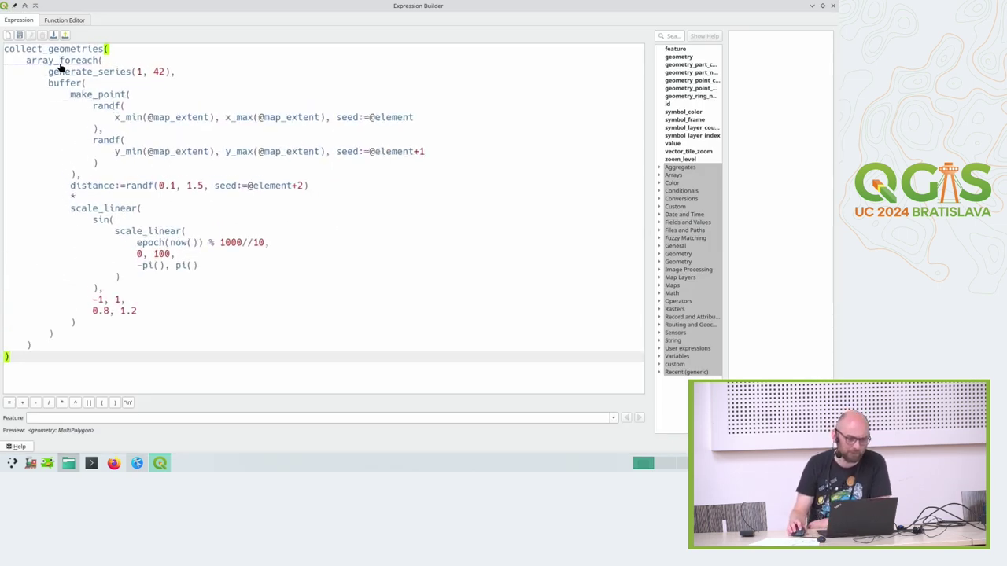
left_click(158, 72)
left_click_drag(103, 95, 115, 100)
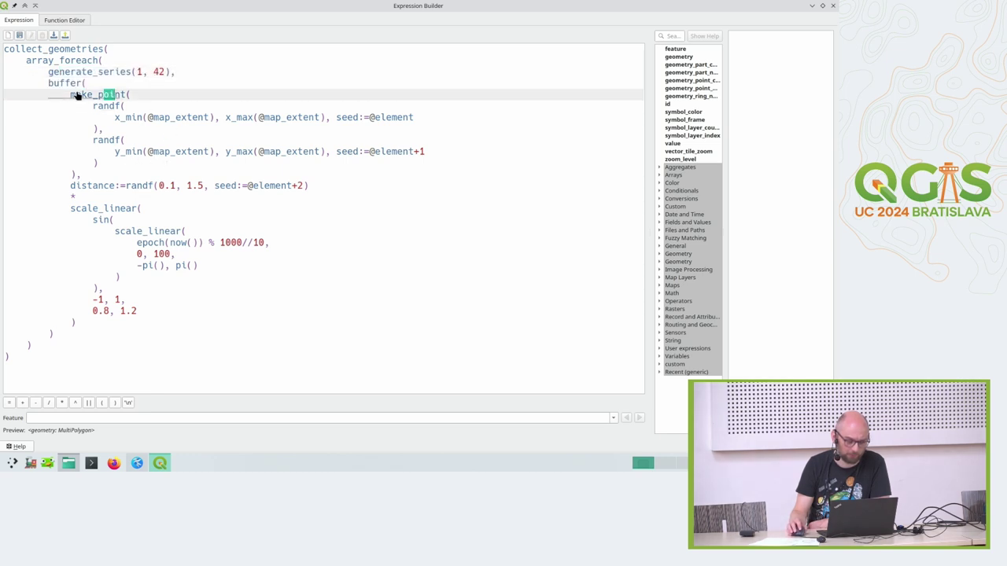
left_click(81, 174)
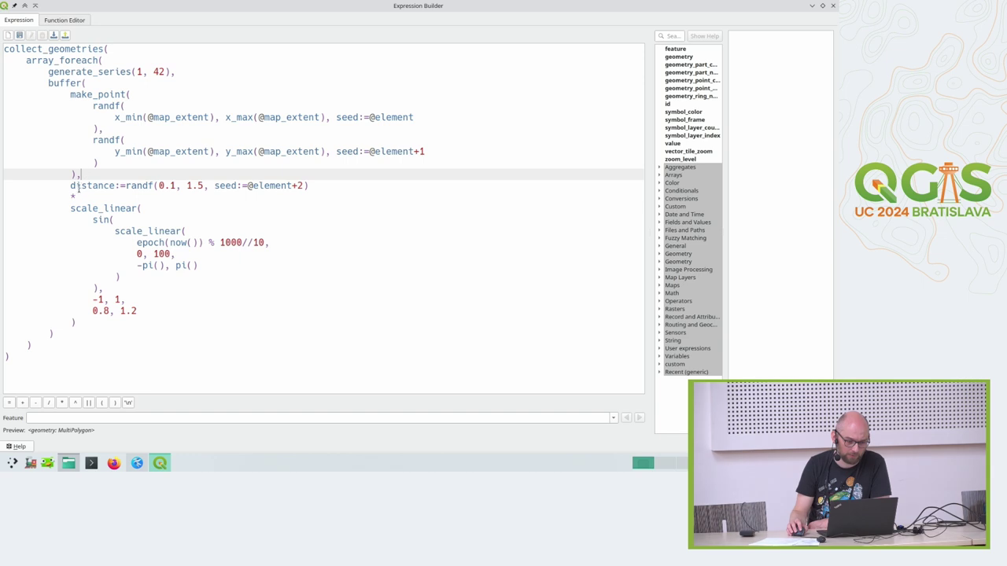
- Move the distance onto its own indented line and add segments:=1 to buffer()
left_click(128, 186)
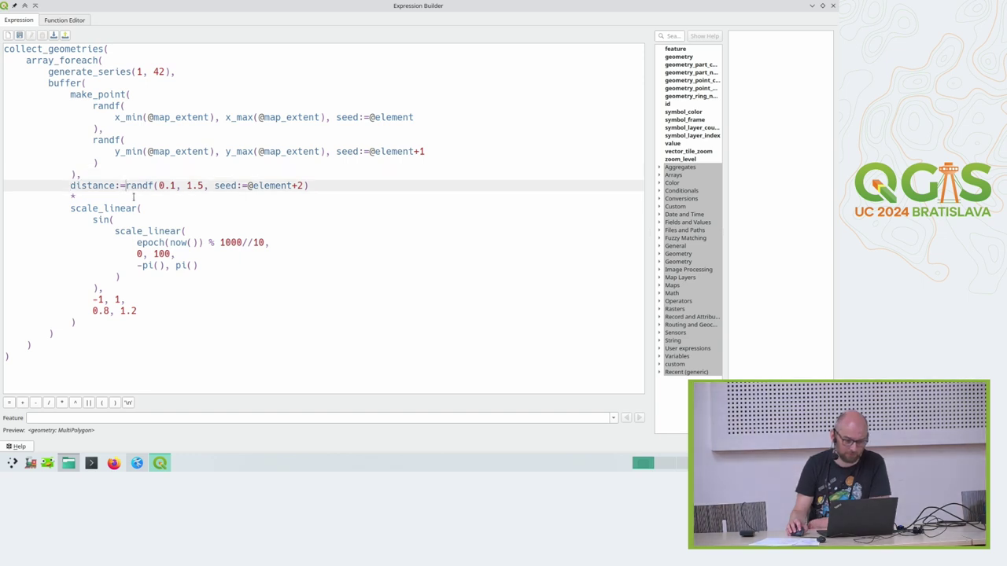
key("Return")
left_click(86, 332, "shift")
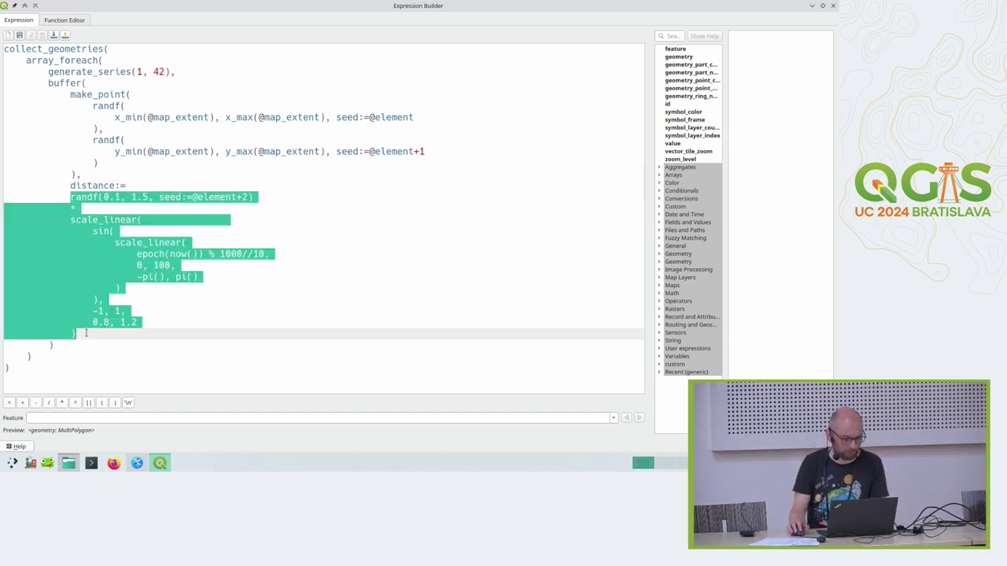
key("Tab")
key("Right")
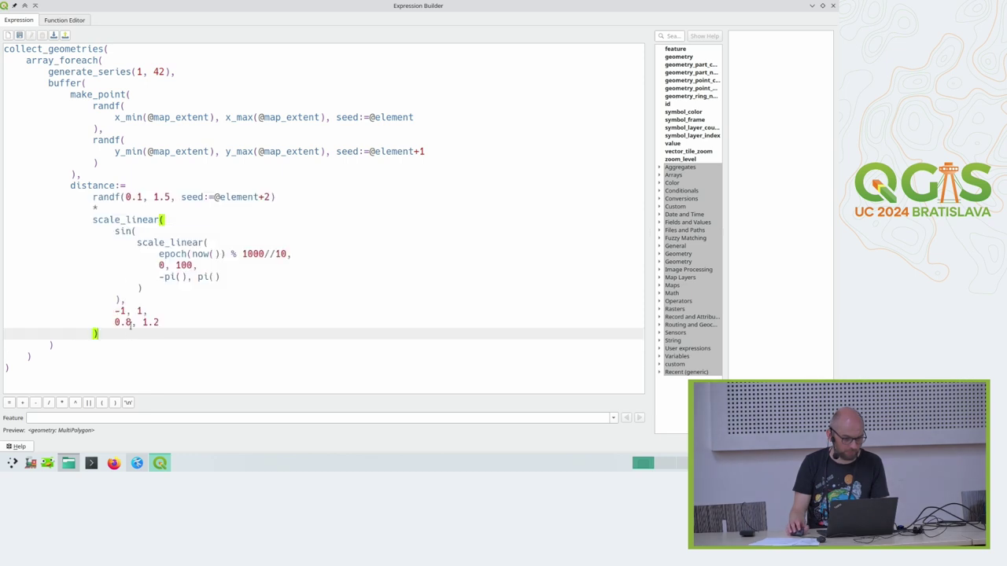
type(",")
key("Return")
type("seg")
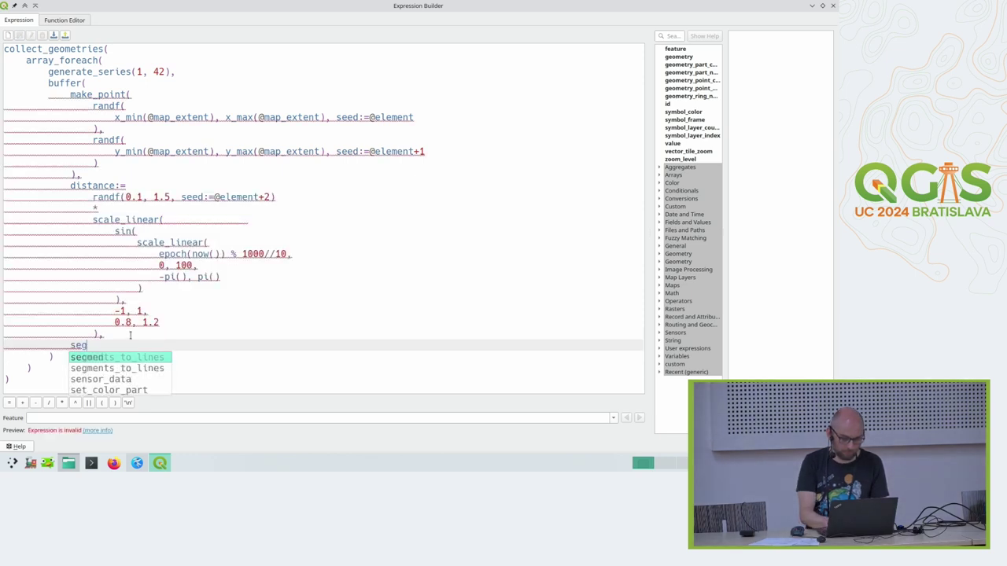
type("ments:=")
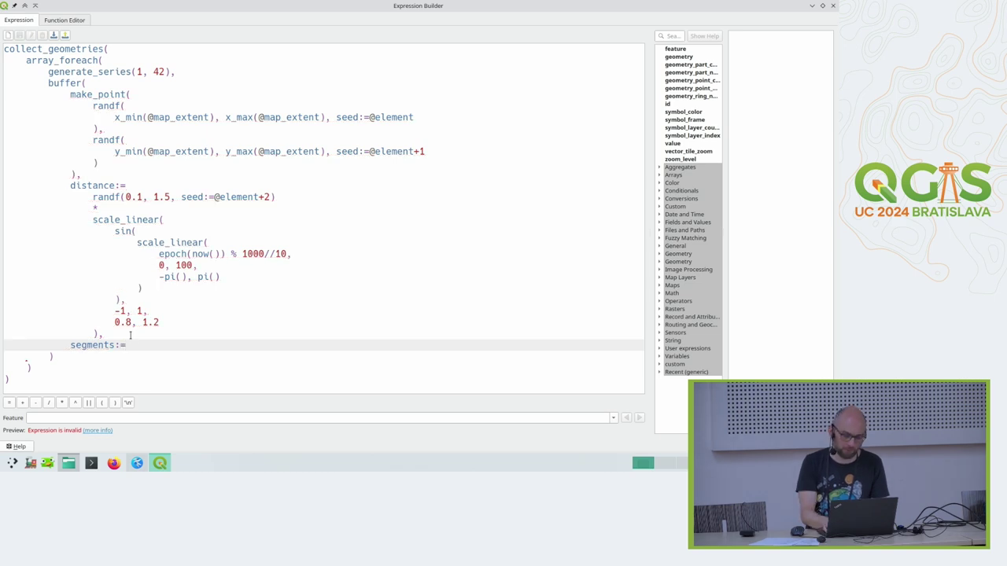
type("1")
key("ctrl+Return")
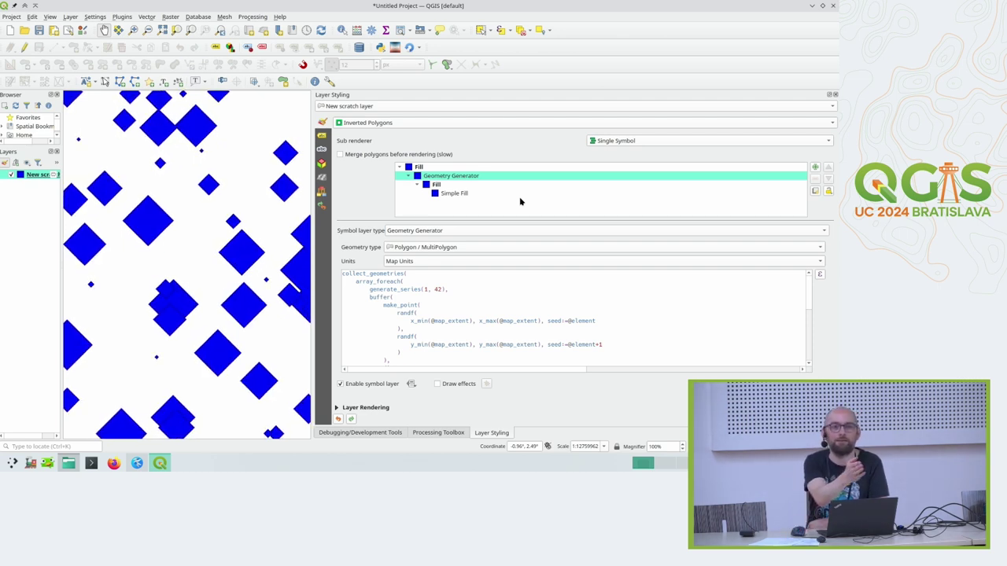
- Change the diamonds' fill to a Gradient Fill using the Magma colour ramp
left_click(475, 194)
left_click(466, 228)
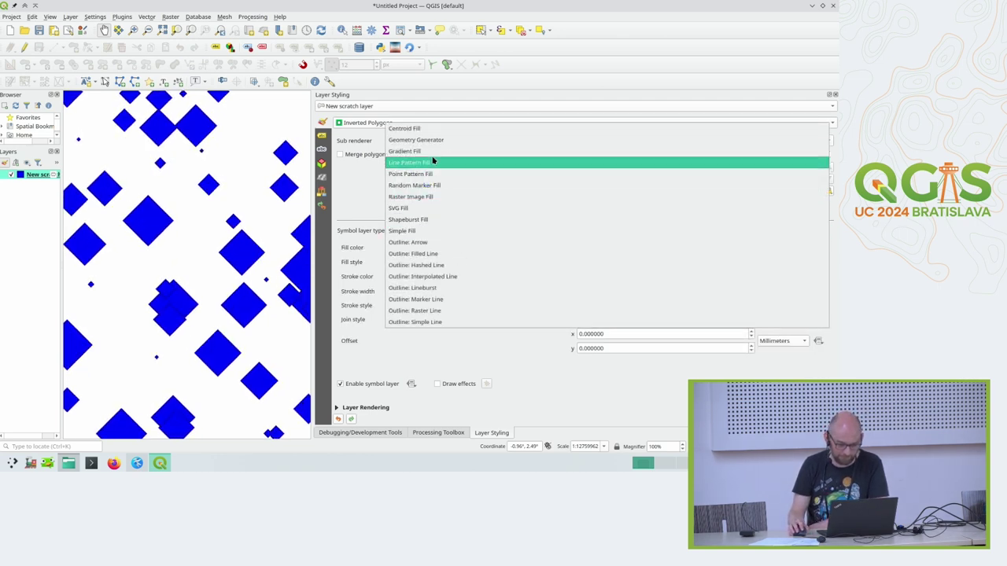
left_click(417, 151)
left_click(344, 278)
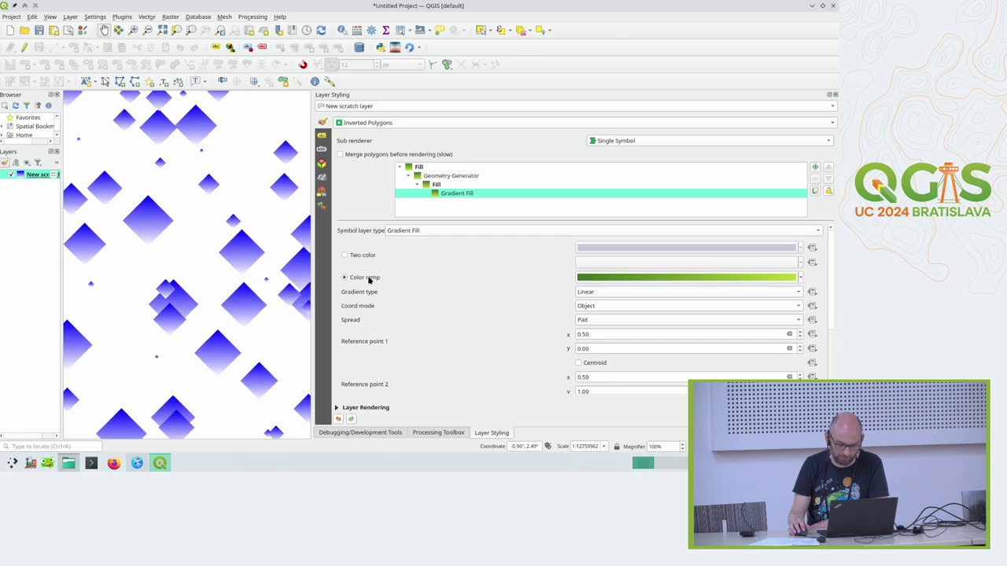
left_click(801, 278)
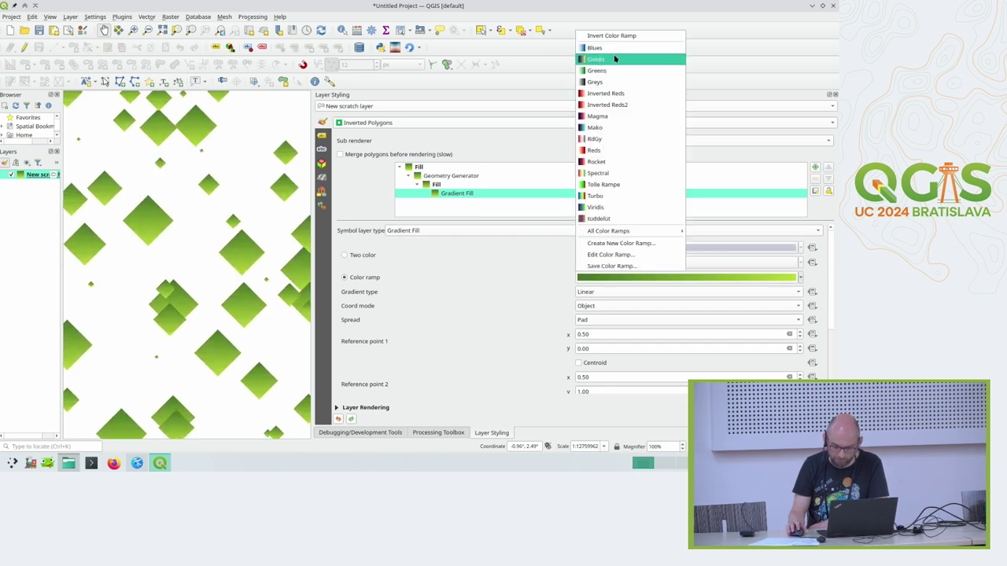
left_click(606, 117)
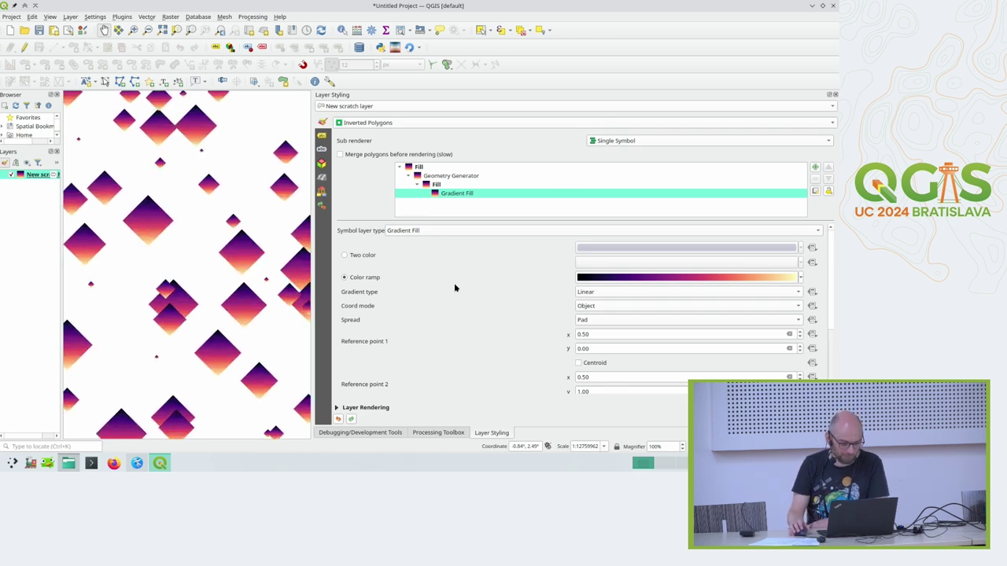
- Set the project background colour to dark navy blue (#1f1f51)
left_click(11, 16)
left_click(263, 191)
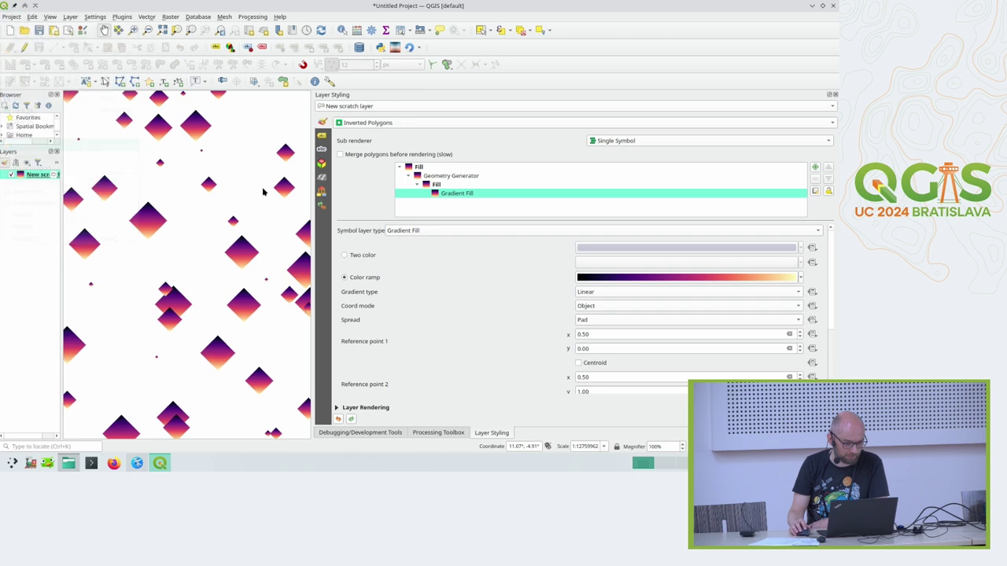
left_click(539, 140)
left_click_drag(646, 285, 649, 337)
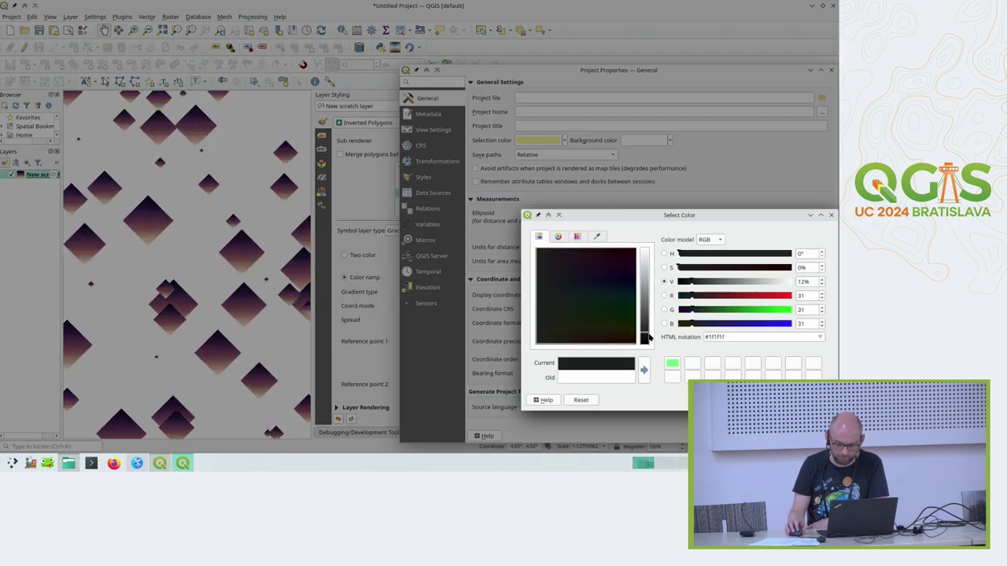
left_click(715, 324)
key("Return")
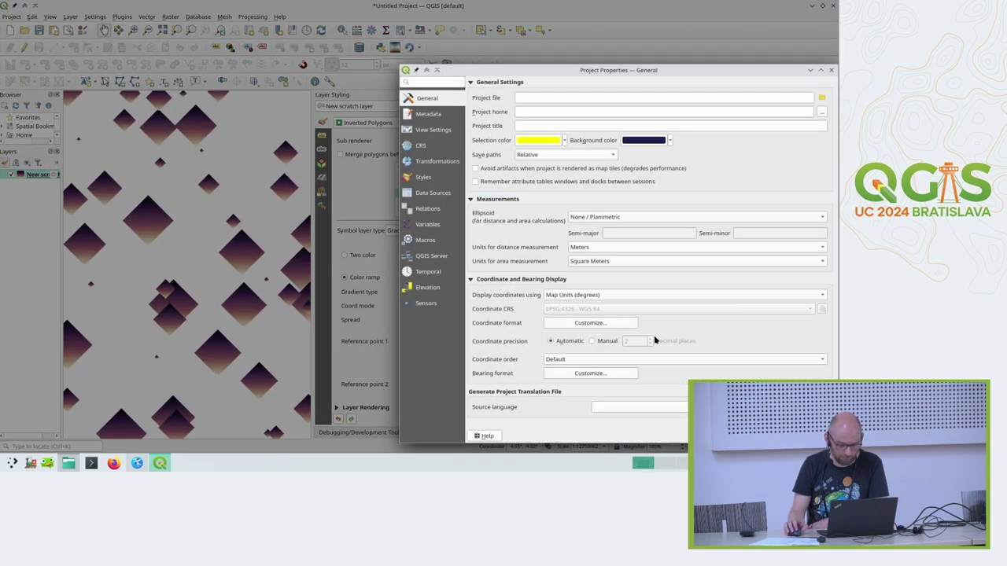
key("Return")
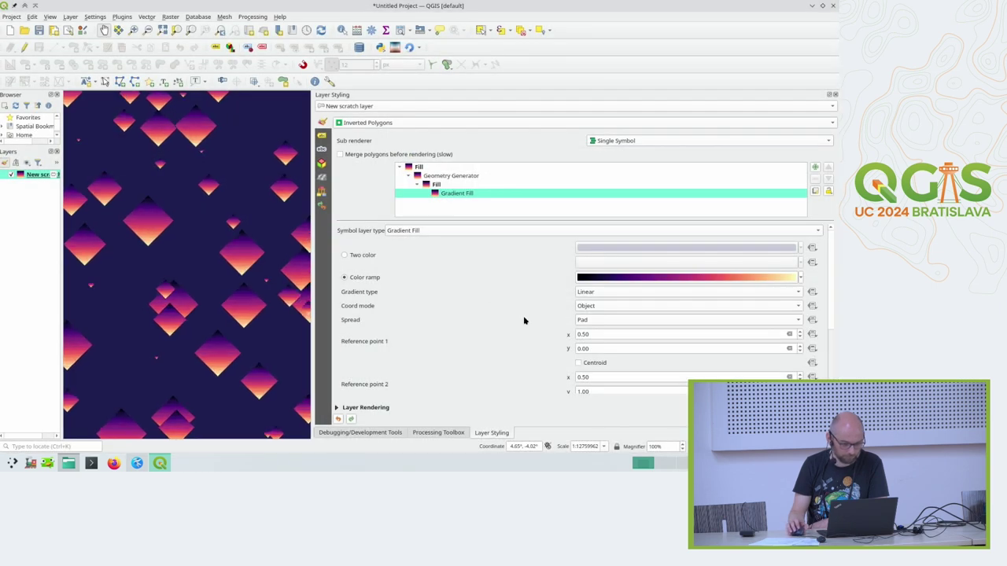
scroll(509, 318, "down", 1)
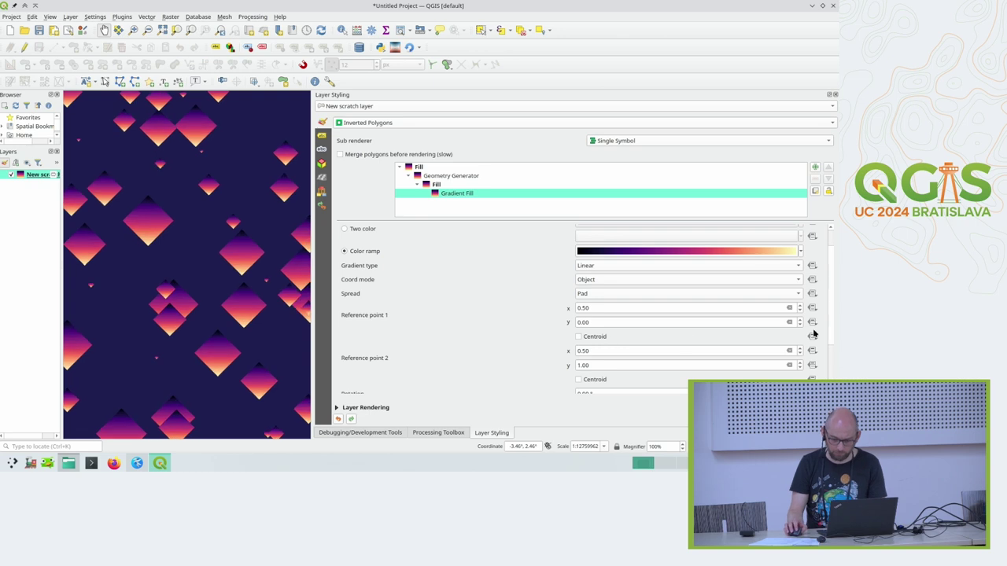
left_click(812, 365)
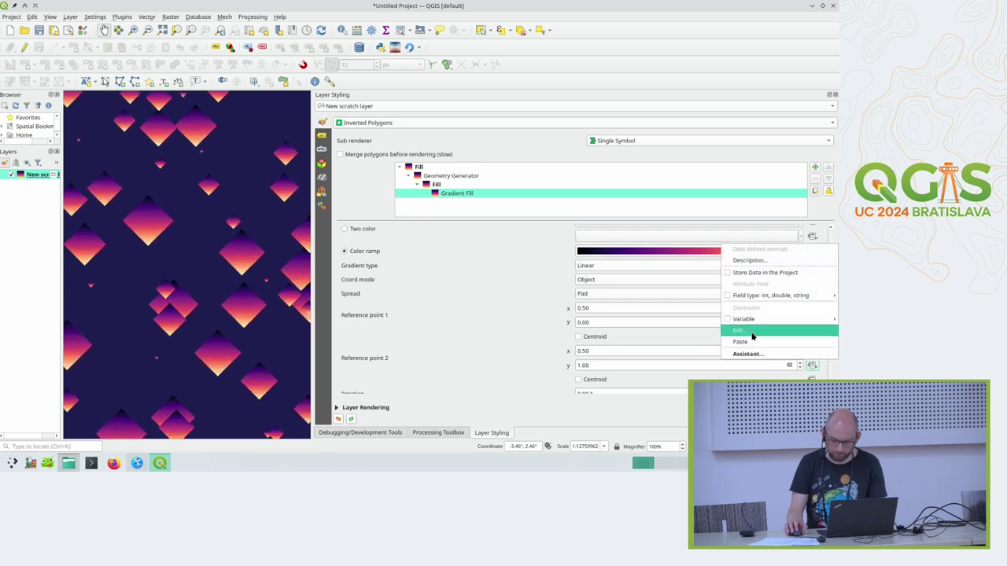
left_click(752, 331)
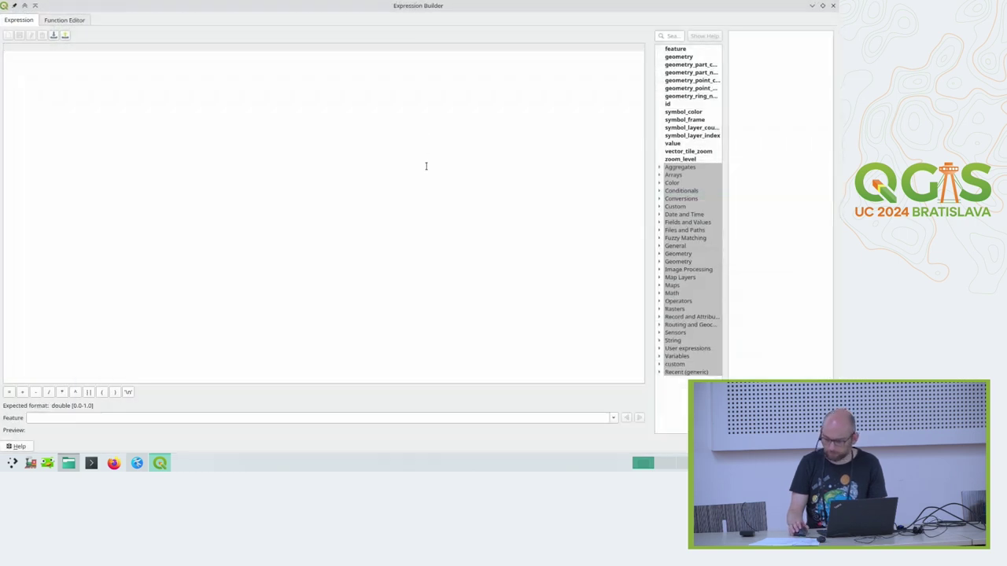
type("randf(0, 1, seed:=")
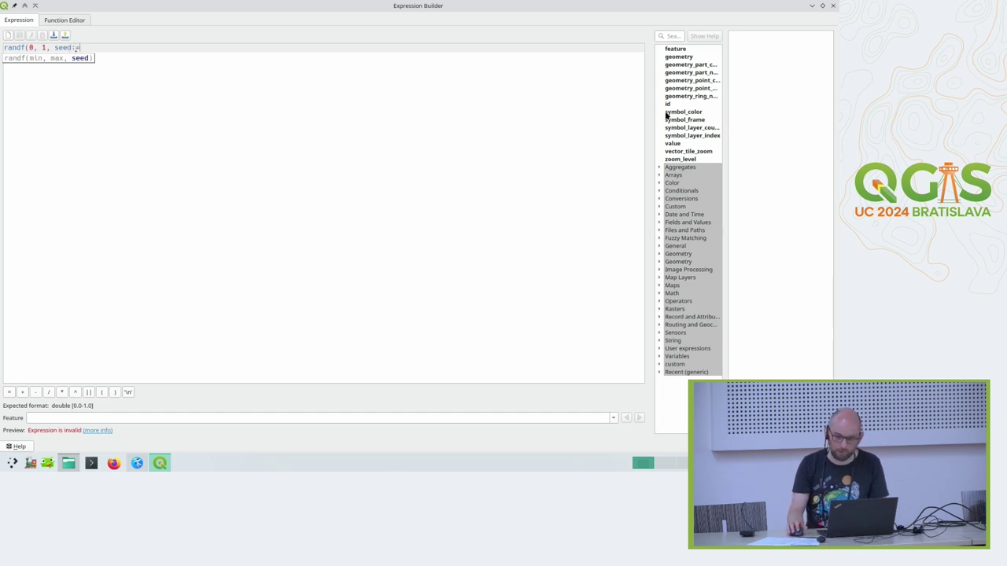
left_click_drag(651, 105, 603, 103)
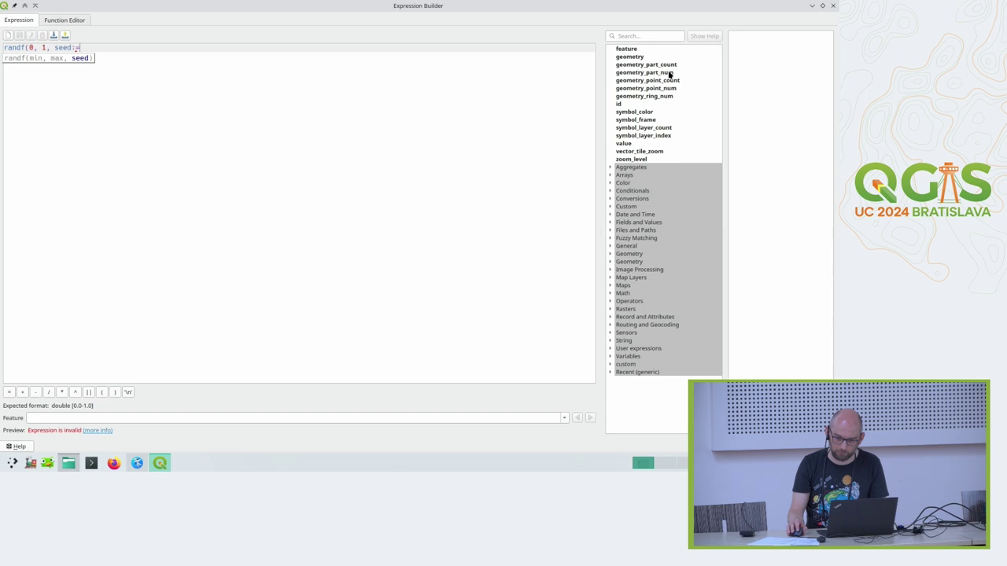
double_click(670, 74)
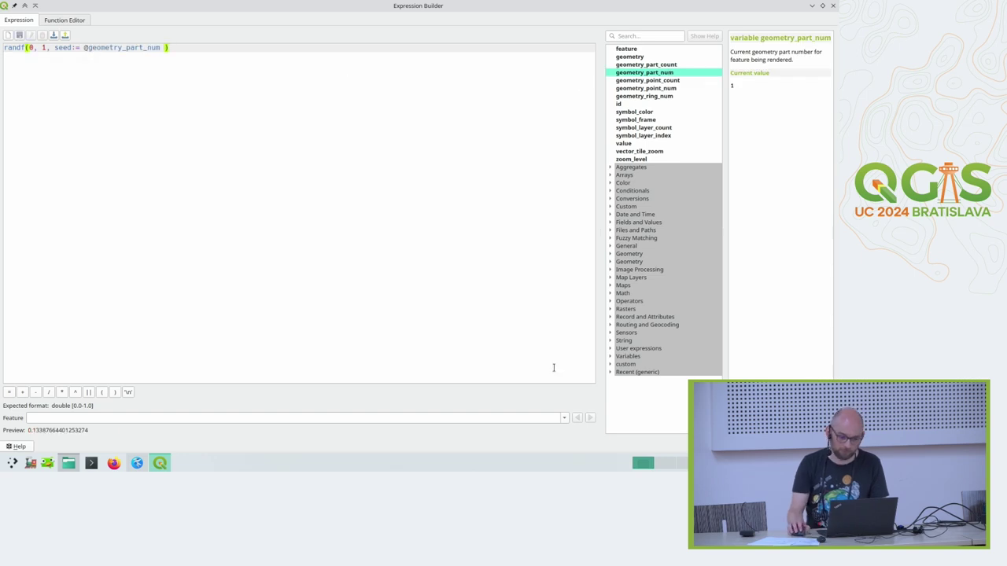
left_click(551, 446)
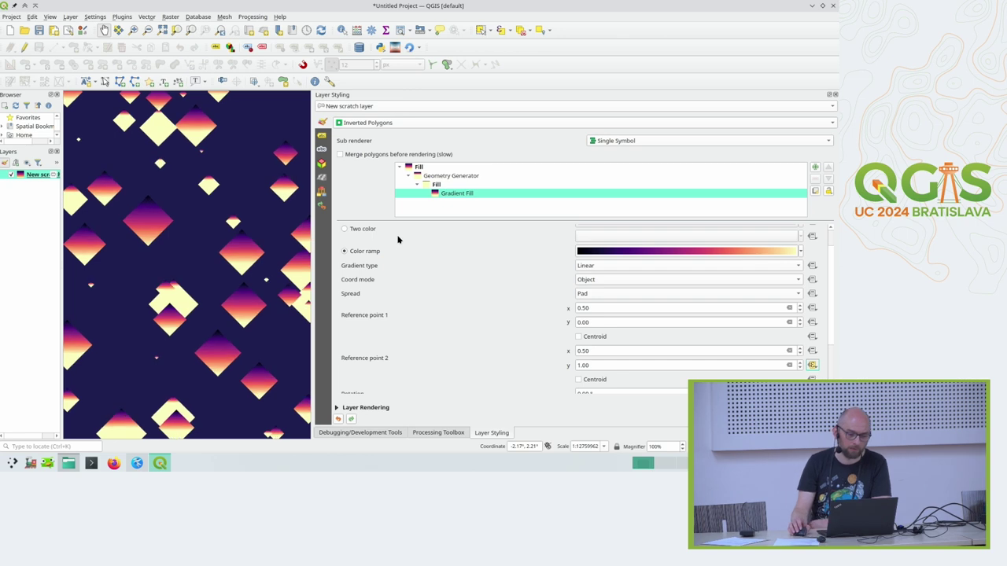
- Add a new Geometry Generator symbol layer nested inside the diamonds' inner fill
left_click(465, 177)
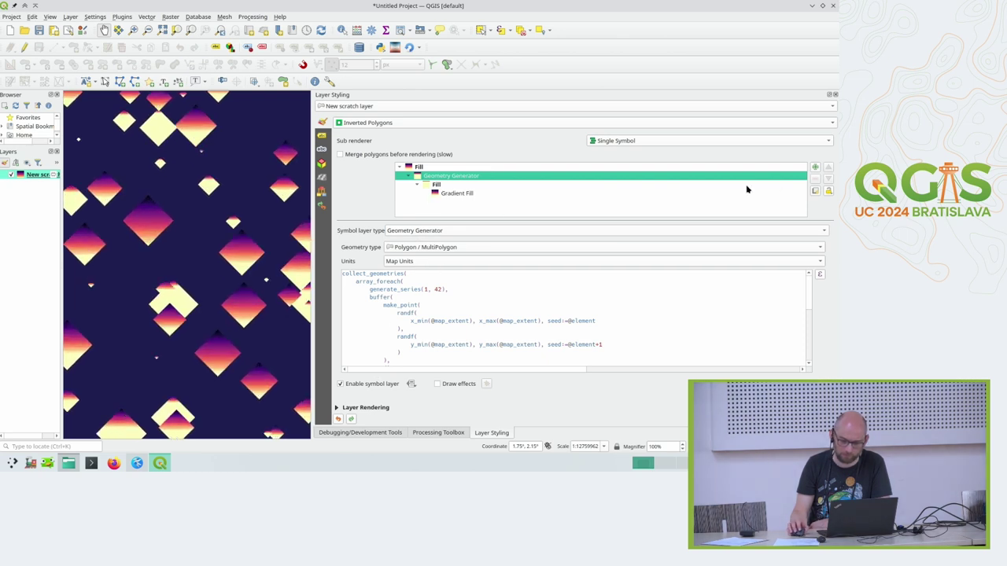
left_click(814, 166)
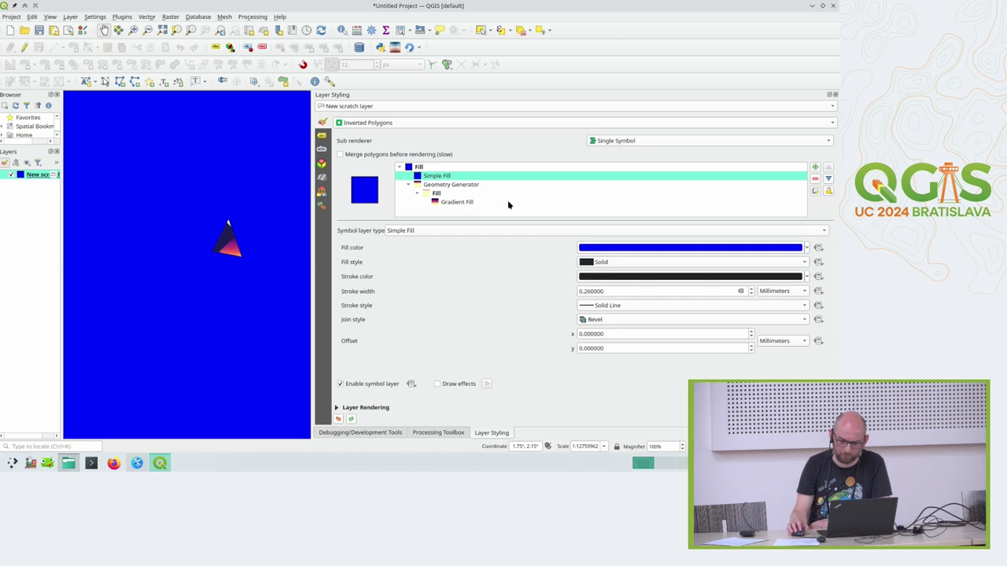
left_click(814, 179)
left_click(481, 186)
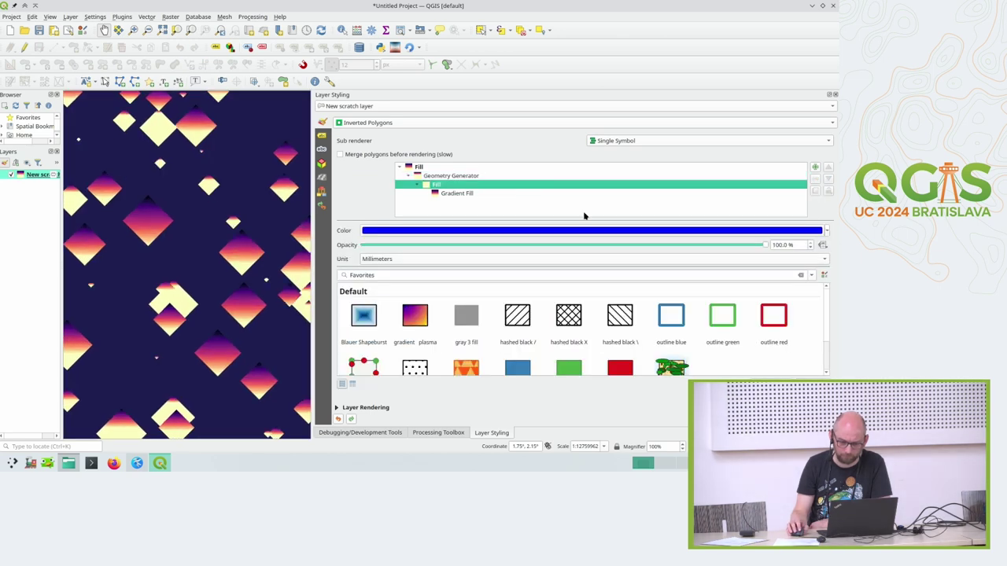
left_click(815, 167)
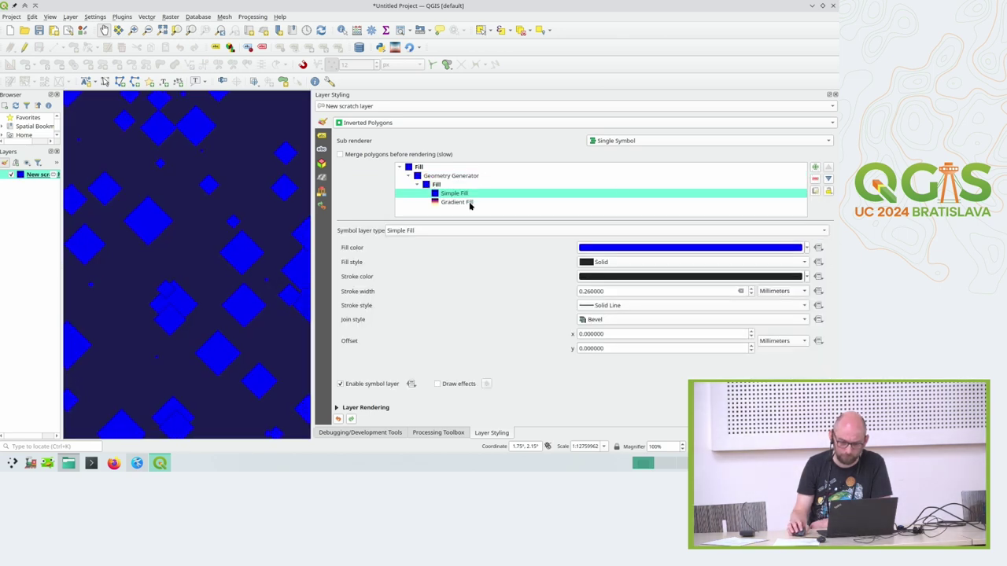
left_click(472, 230)
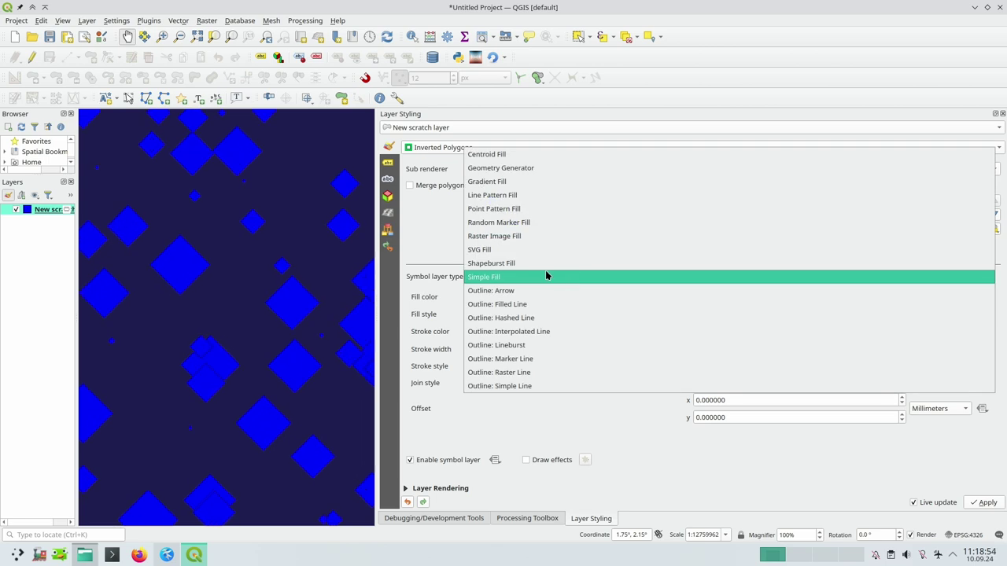
left_click(521, 168)
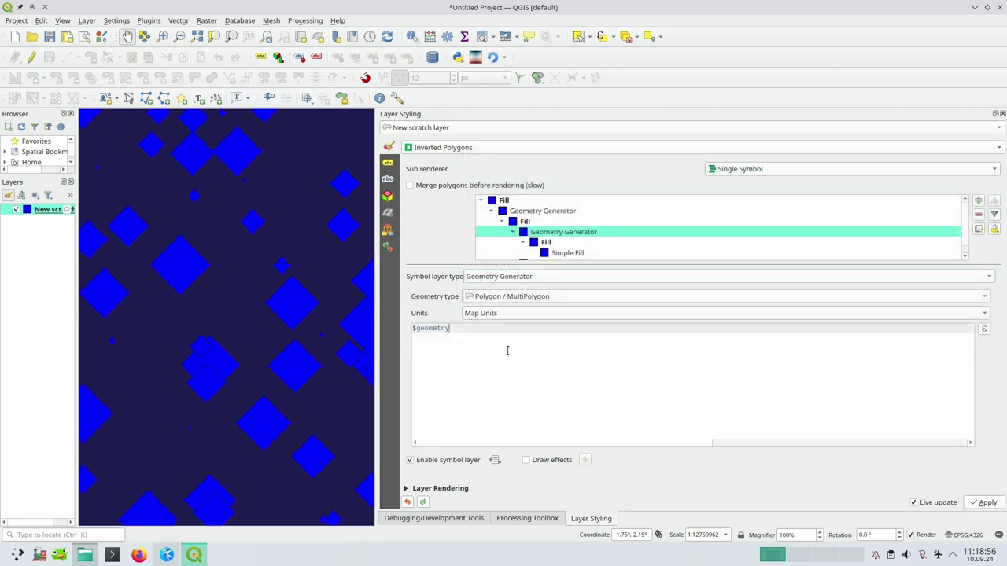
- Start a with_variable expression in the new generator, then pull up the glow-runner notes in Kate
key("ctrl+a")
type("with_varia")
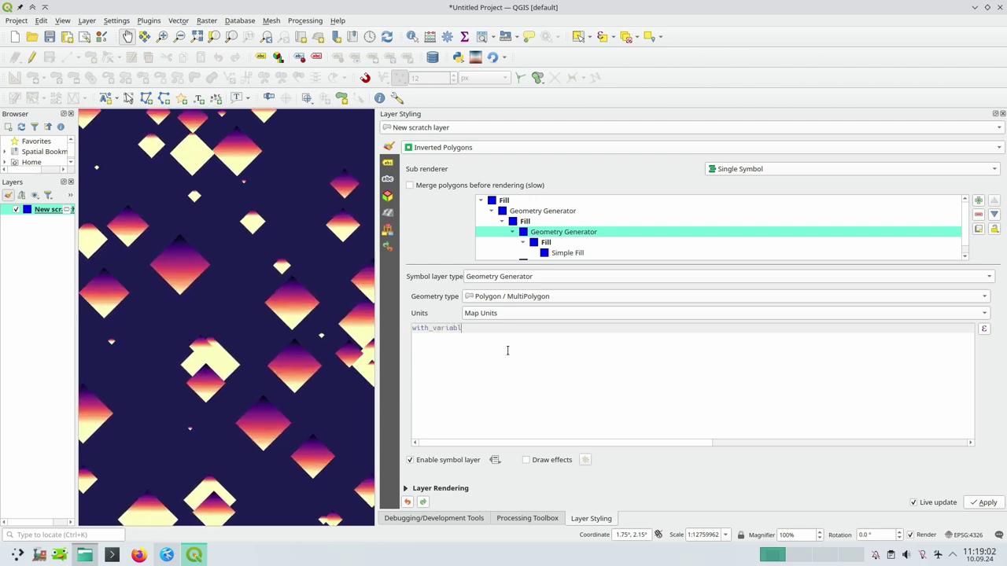
key("alt+Tab")
scroll(175, 227, "down", 20)
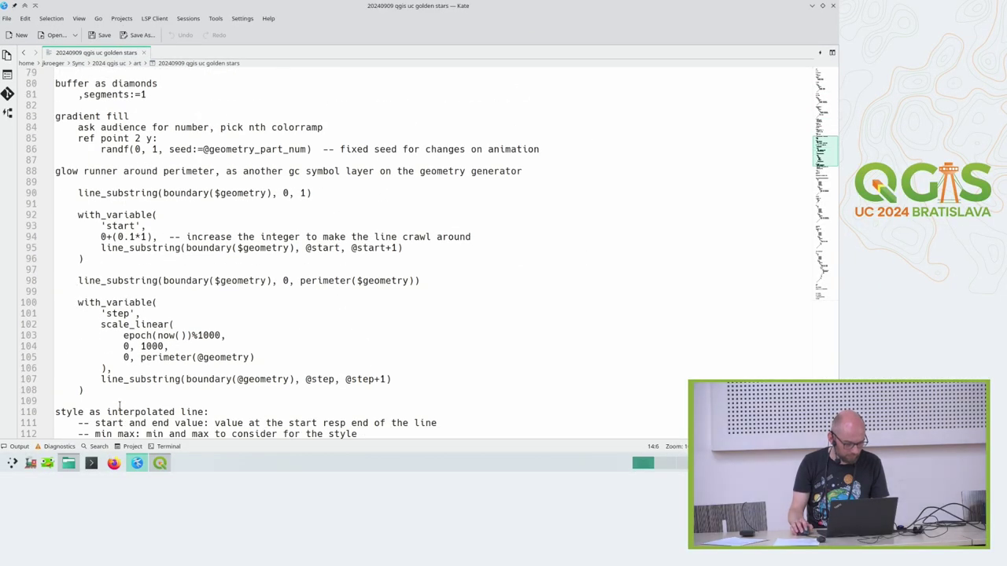
- Copy the line_substring(boundary($geometry), 0, 1) expression from Kate into the nested generator
left_click_drag(79, 193, 312, 193)
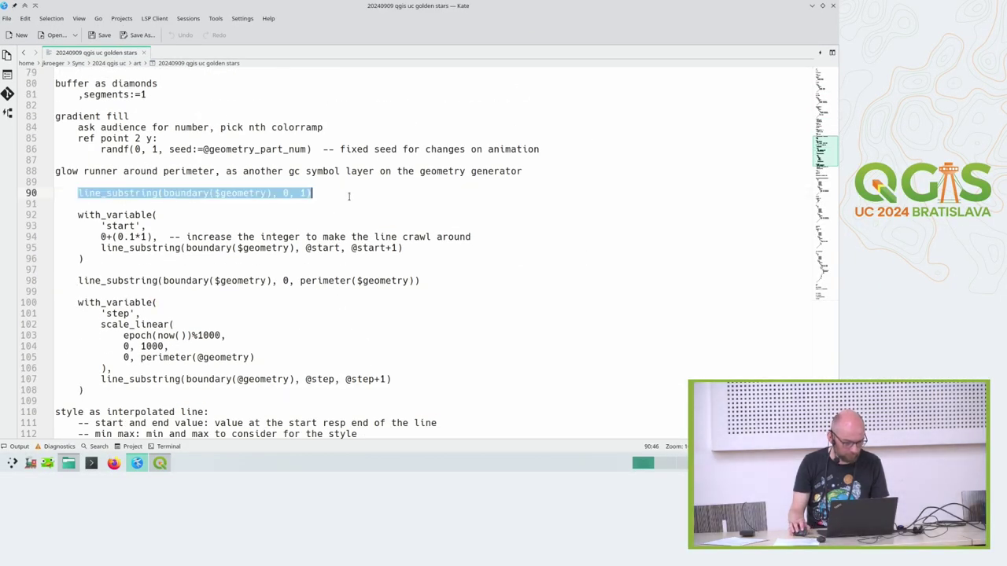
key("ctrl+c")
key("alt+Tab")
key("ctrl+v")
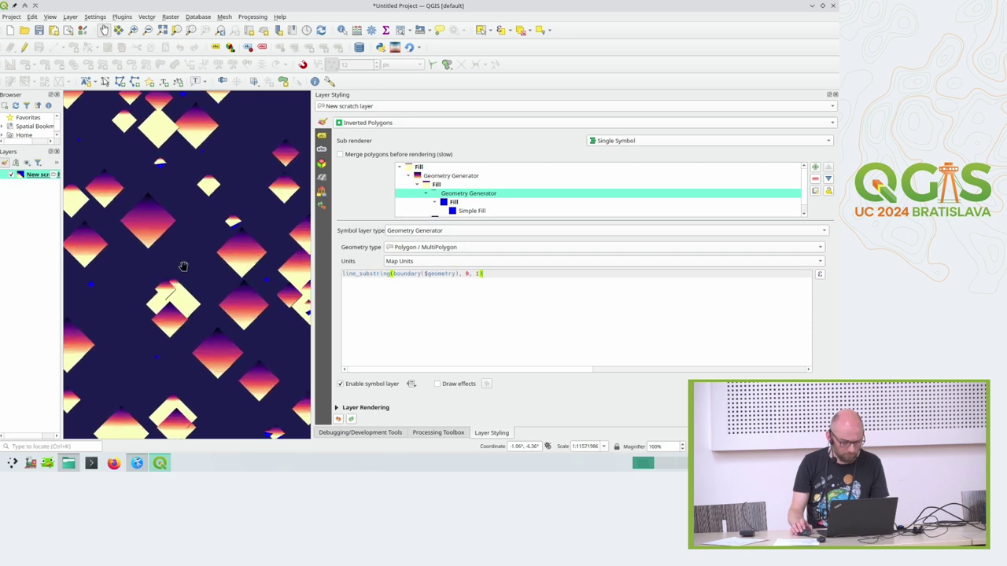
scroll(397, 276, "up", 1)
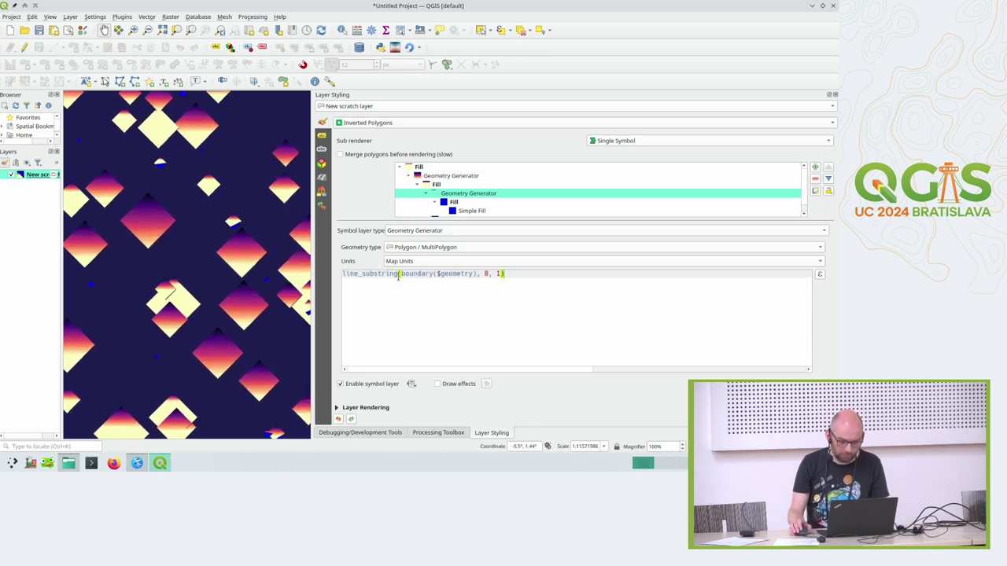
scroll(407, 277, "up", 2)
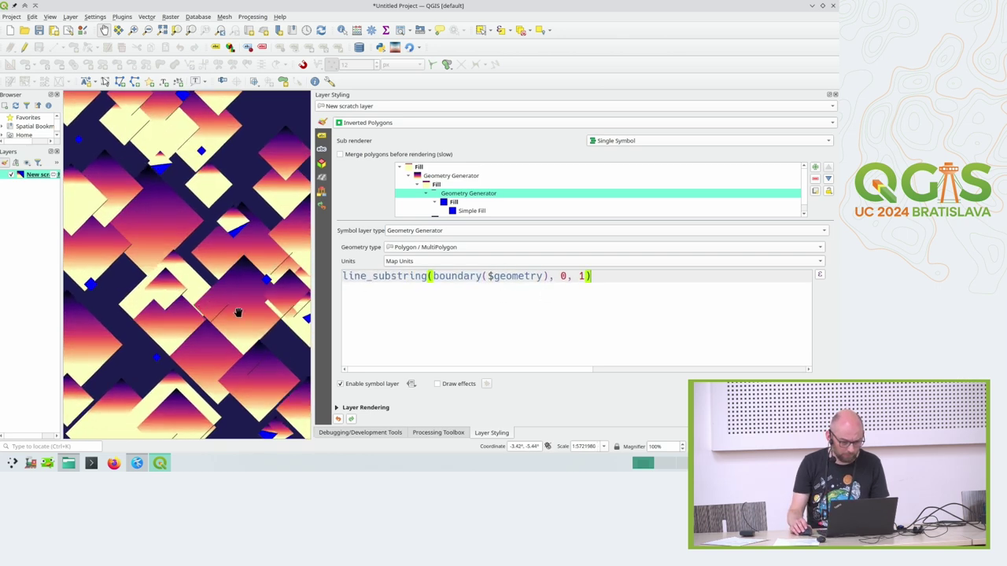
- Try a substring end value of 2, revert it to 1, and close the scratch project
double_click(582, 276)
type("2")
key("BackSpace")
type("1")
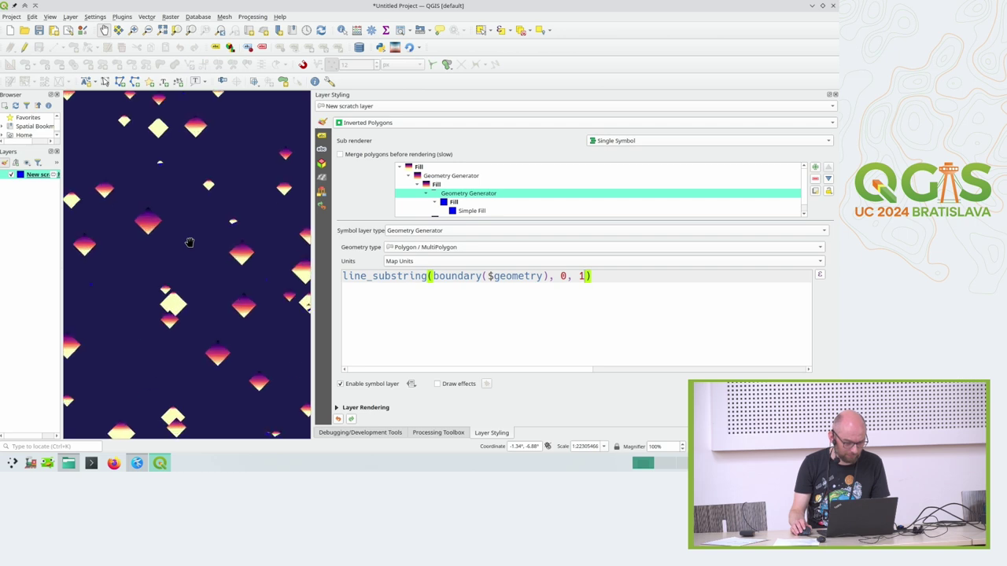
left_click(833, 5)
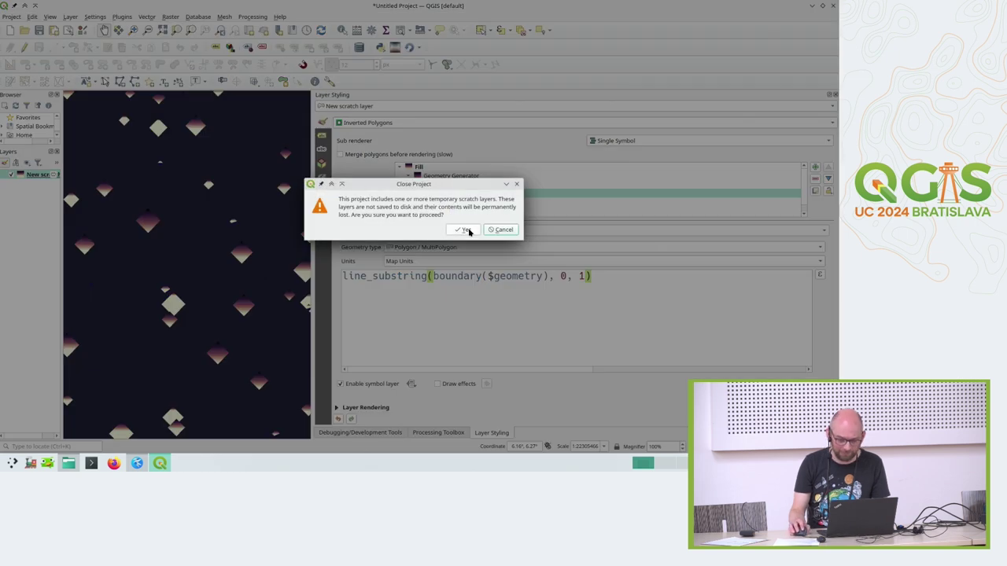
- Discard the unsaved scratch project and open '20240303 fossgis golden stars.qgz' with the default profile
left_click(465, 229)
left_click(440, 230)
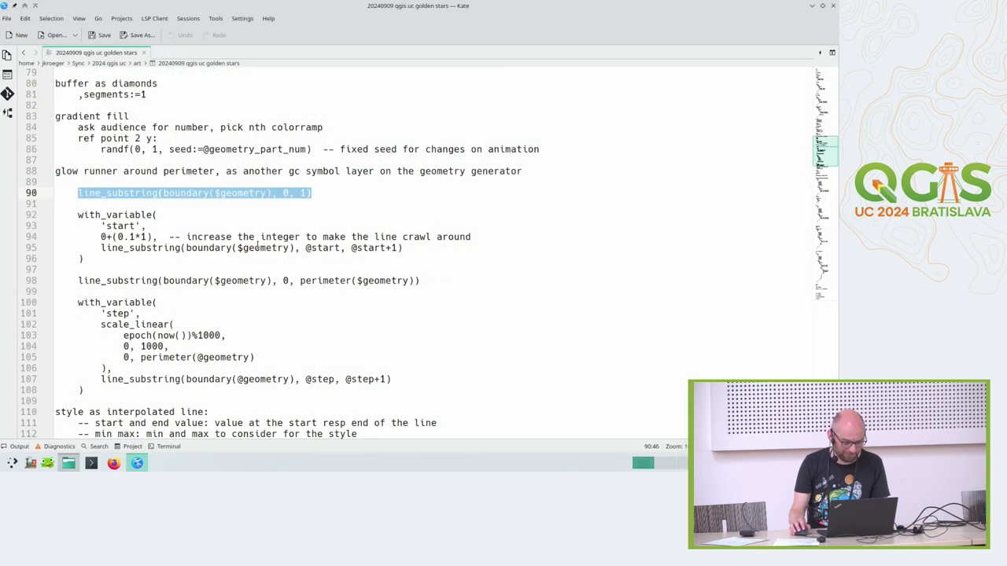
key("alt+Tab")
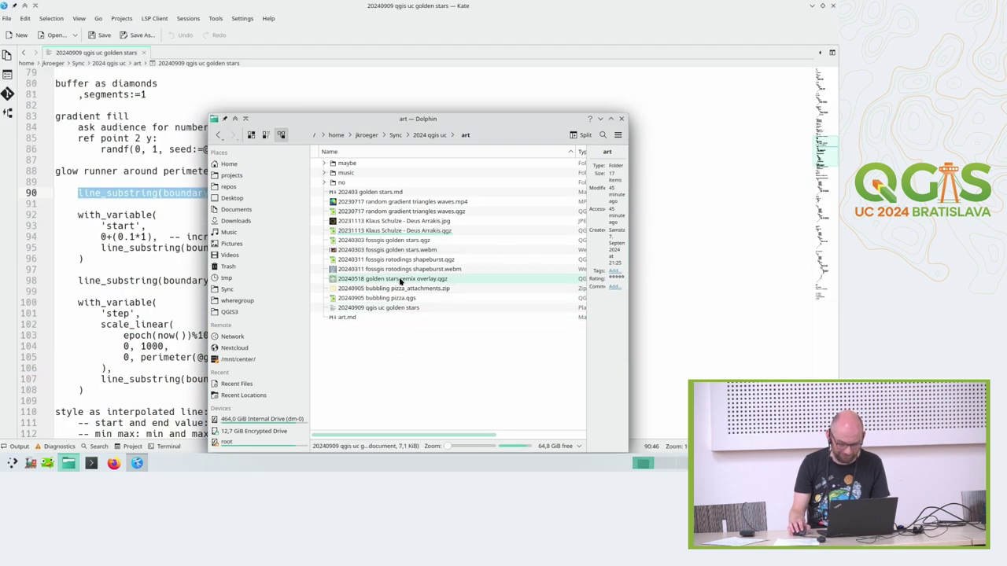
double_click(396, 244)
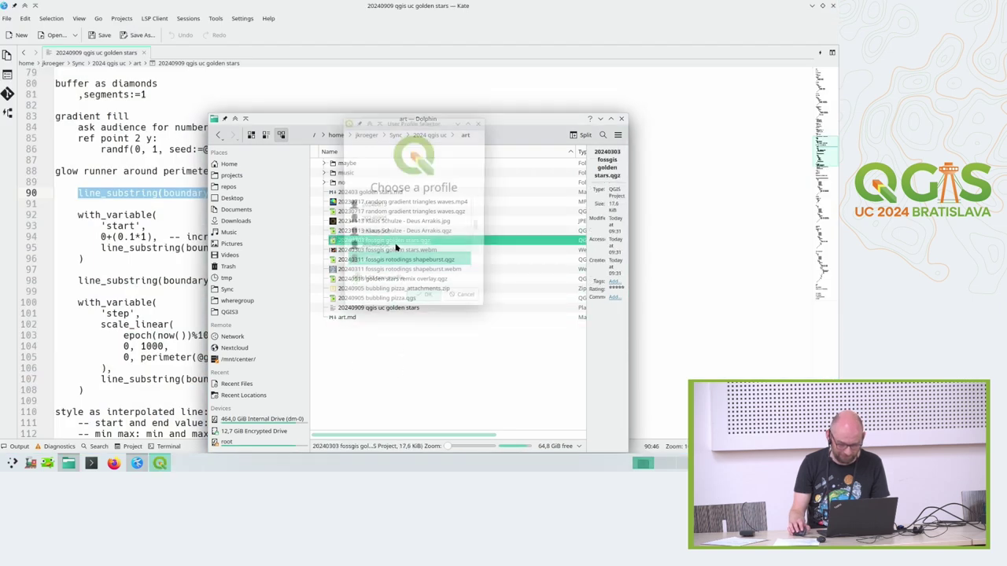
left_click(420, 299)
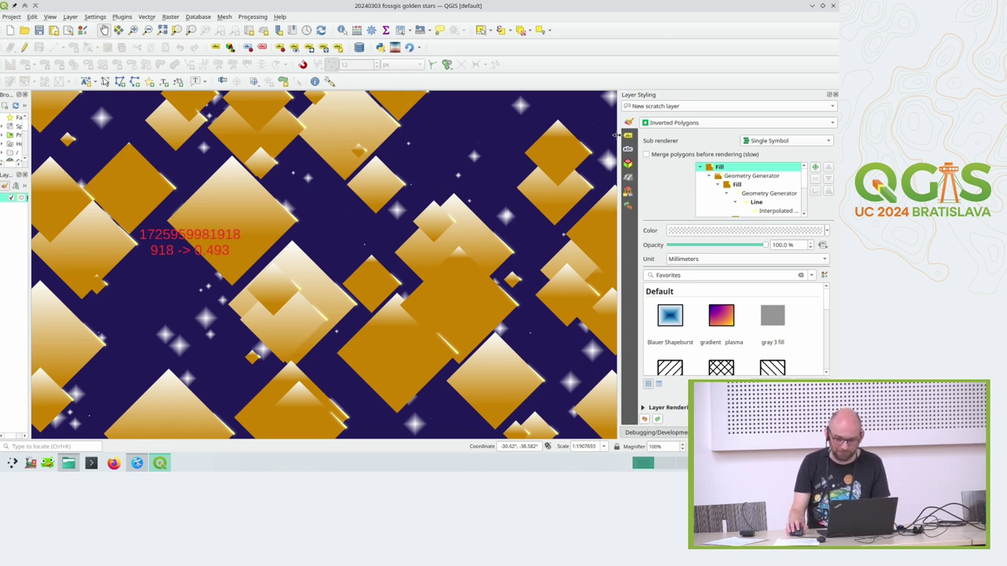
left_click_drag(618, 175, 297, 161)
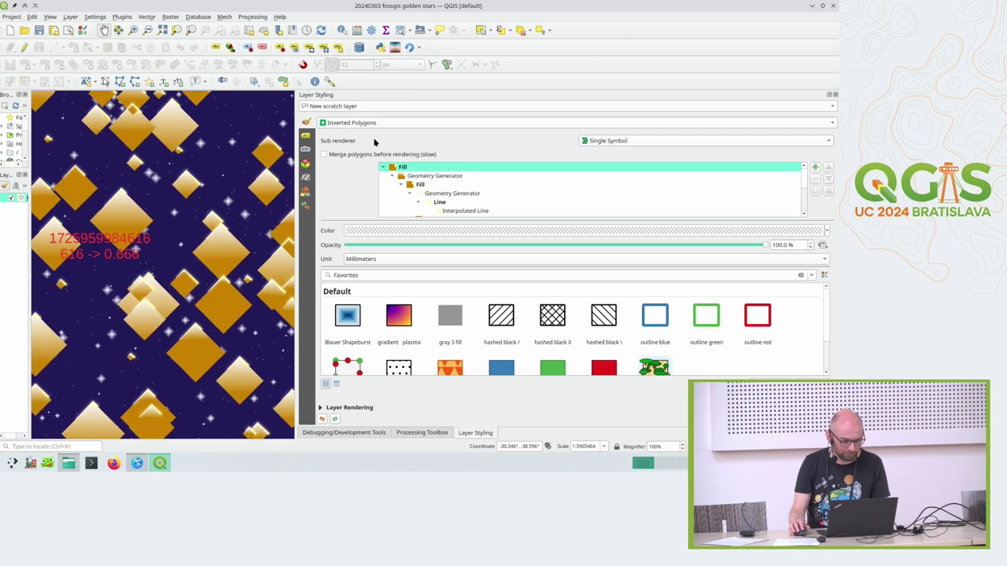
left_click(306, 138)
left_click(306, 123)
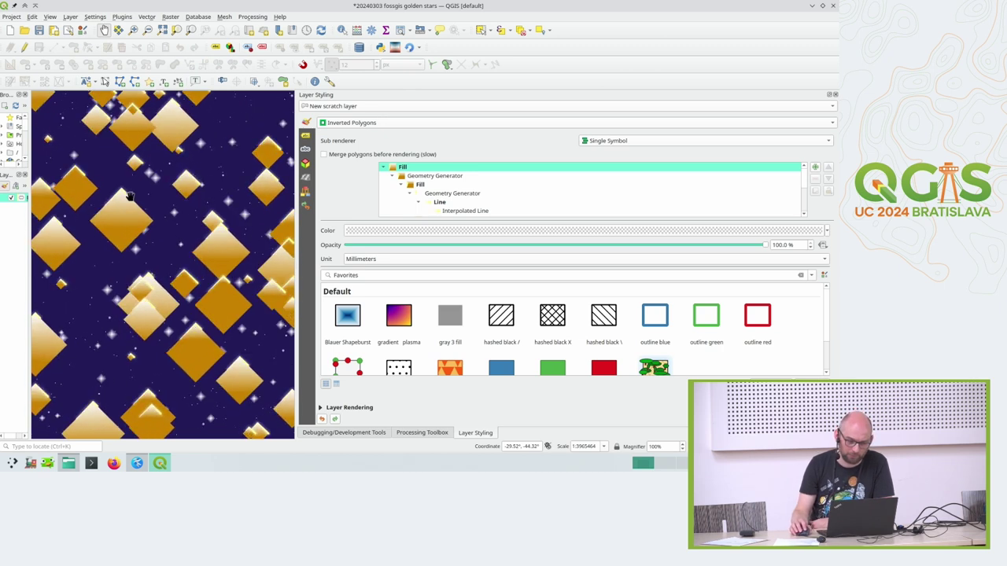
left_click(450, 194)
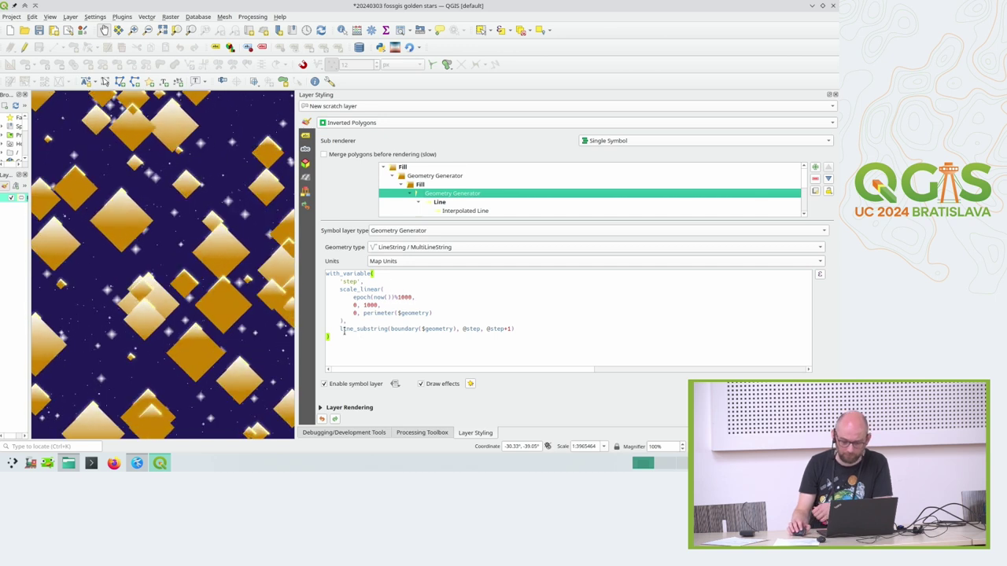
scroll(385, 330, "up", 1, "ctrl")
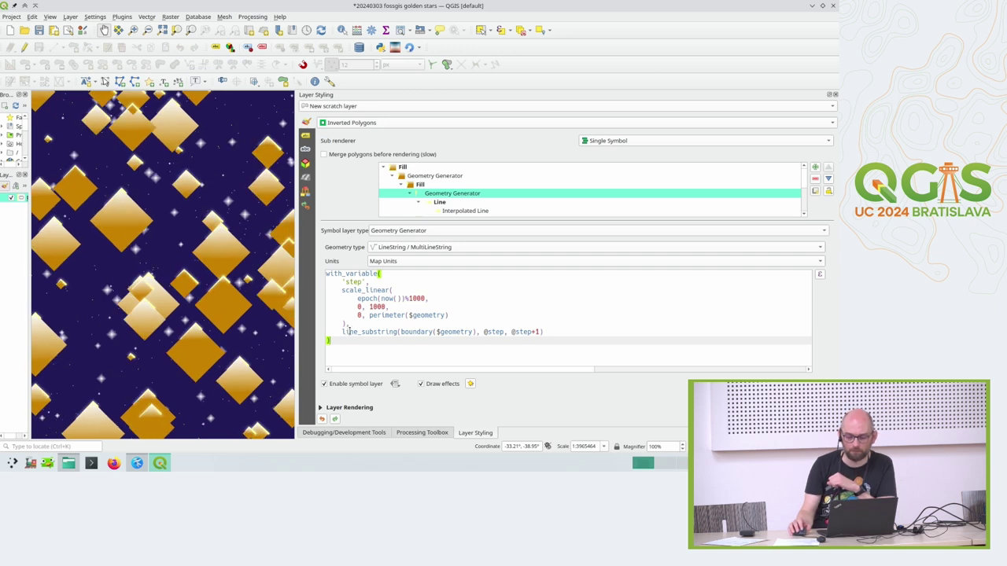
left_click_drag(355, 299, 439, 295)
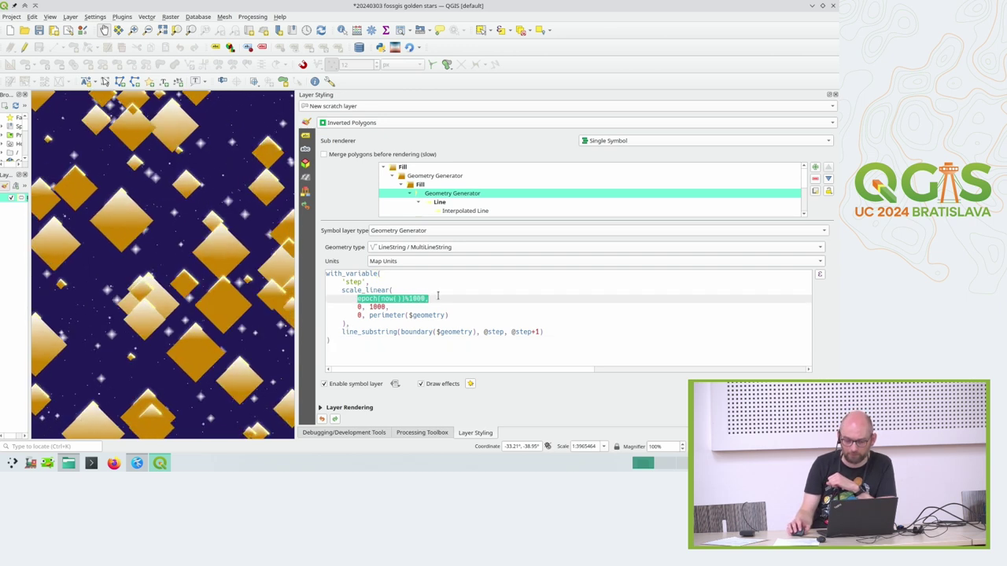
left_click(450, 300)
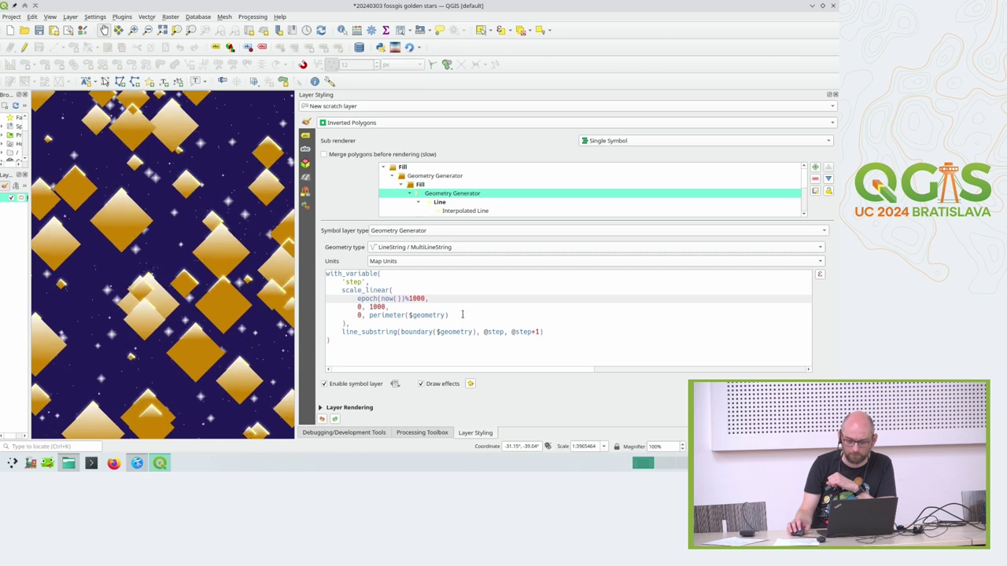
left_click_drag(482, 332, 542, 332)
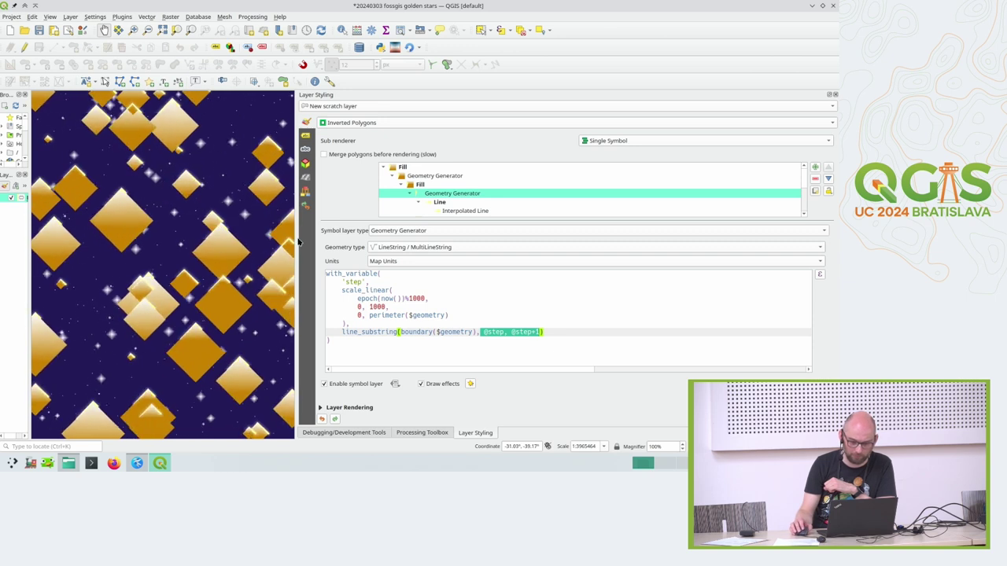
scroll(451, 182, "up", 1)
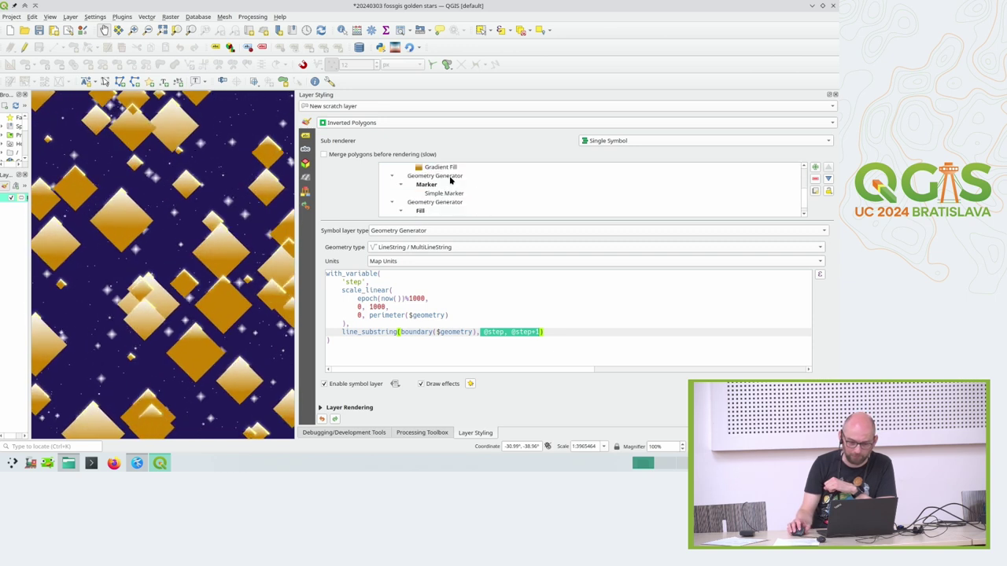
scroll(456, 187, "down", 1)
- Switch off the golden diamonds layer and review the point star and twinkling star expressions
left_click(435, 175)
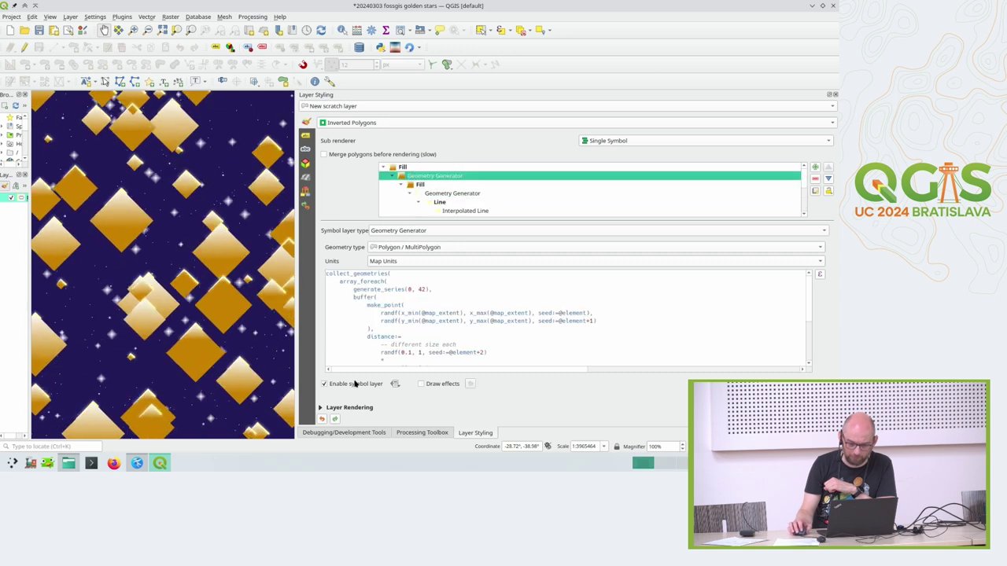
left_click(402, 176)
scroll(445, 203, "down", 1)
left_click(442, 202)
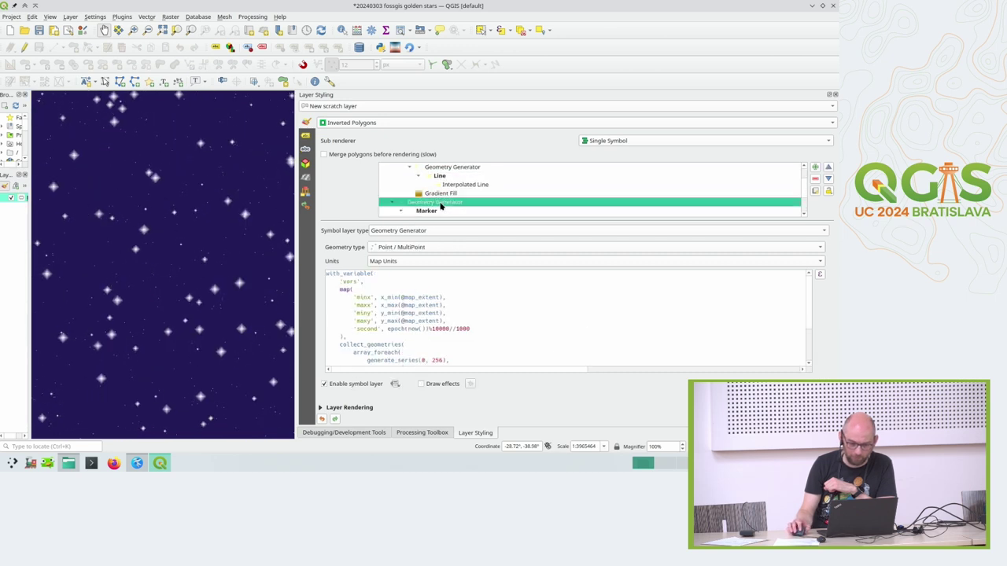
key("Down")
key("Down")
key("Down")
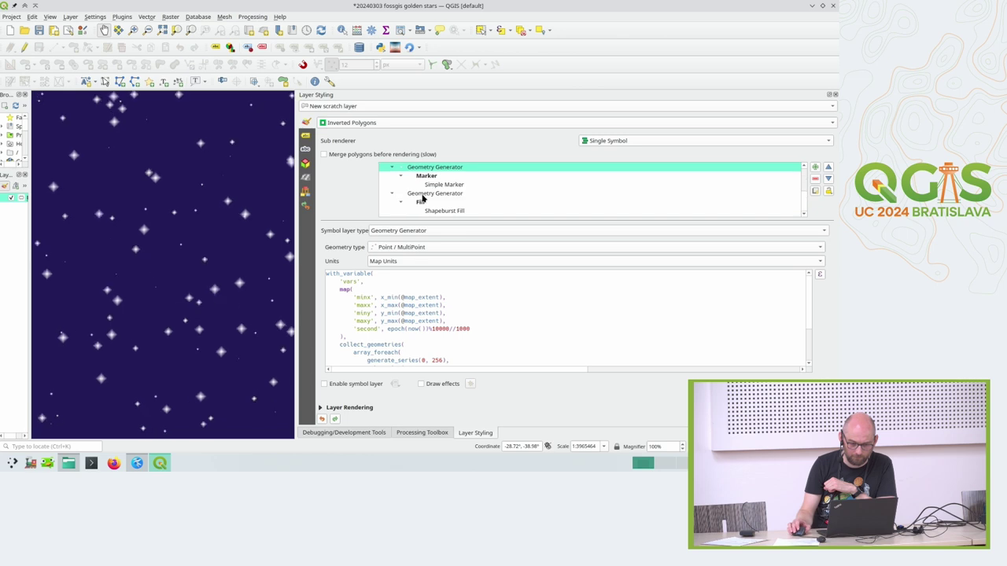
scroll(420, 320, "down", 2)
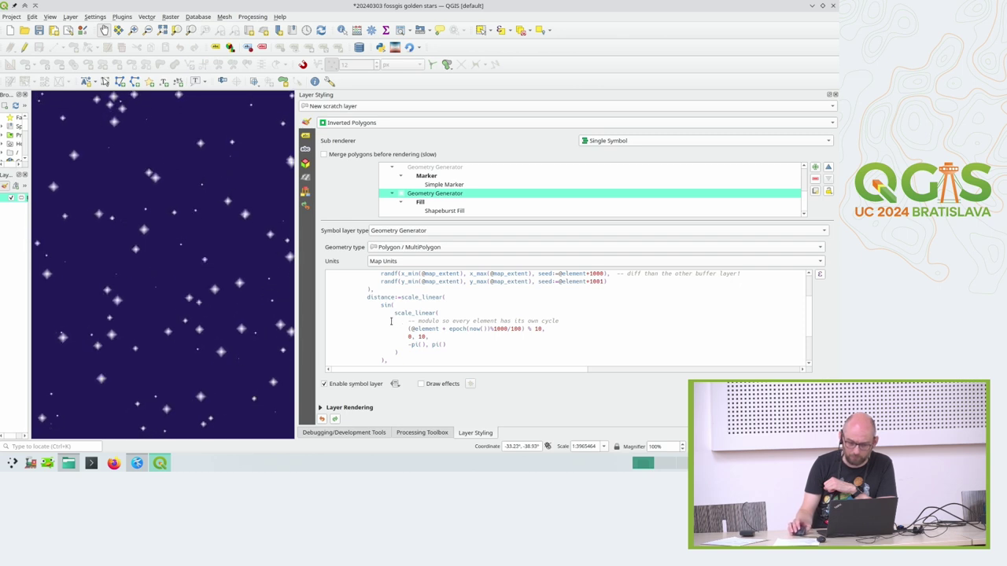
key("Down")
key("Down")
key("Down")
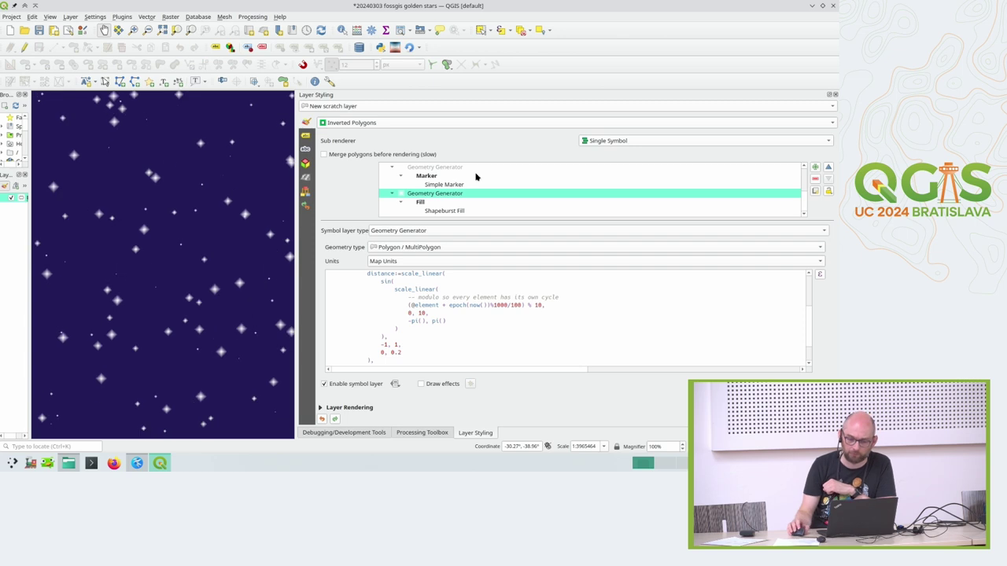
- Briefly turn the golden diamonds back on, disable them again, and reselect the star generators
key("Up")
key("Up")
key("Up")
key("Up")
key("Up")
key("Up")
key("Up")
key("Up")
key("Up")
left_click(350, 384)
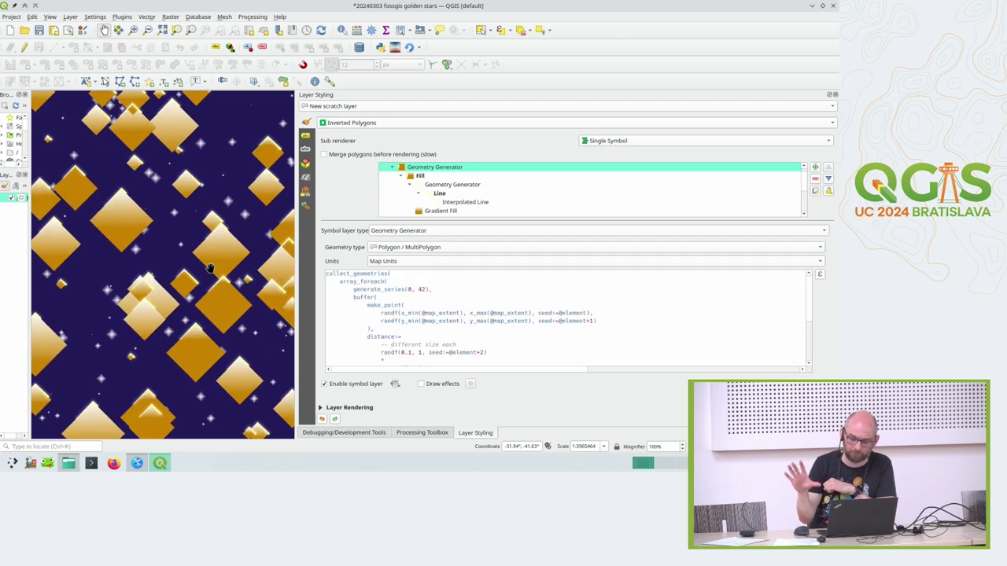
left_click(366, 383)
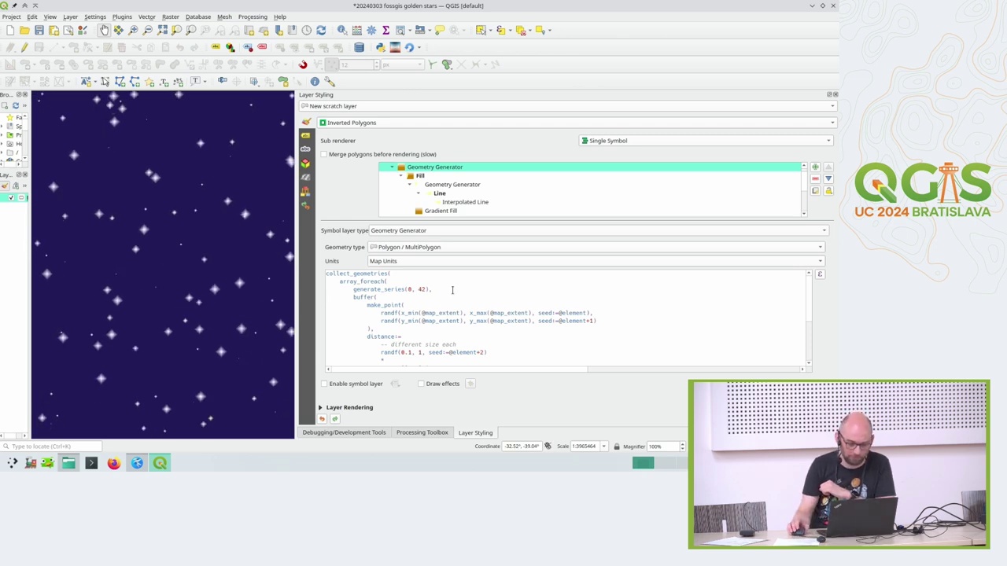
scroll(429, 180, "up", 2)
left_click(425, 169)
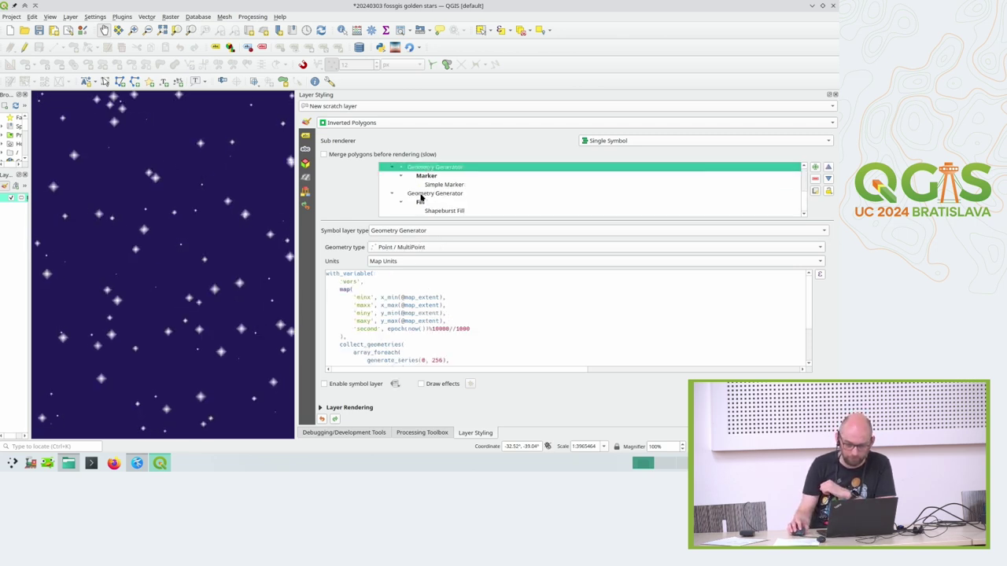
left_click(417, 193)
- Switch off the twinkling stars and turn the small point stars back on
left_click(342, 387)
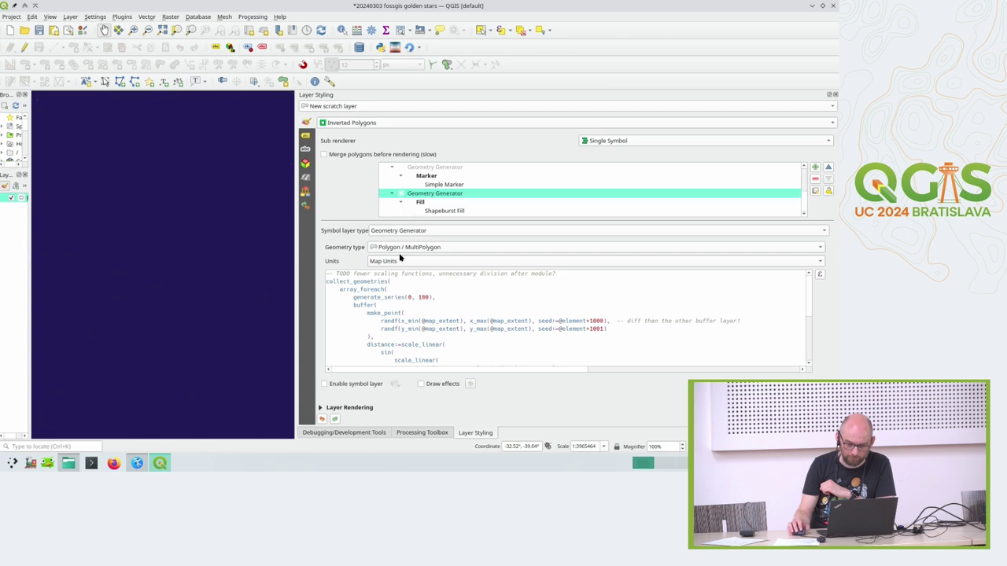
left_click(434, 168)
left_click(324, 383)
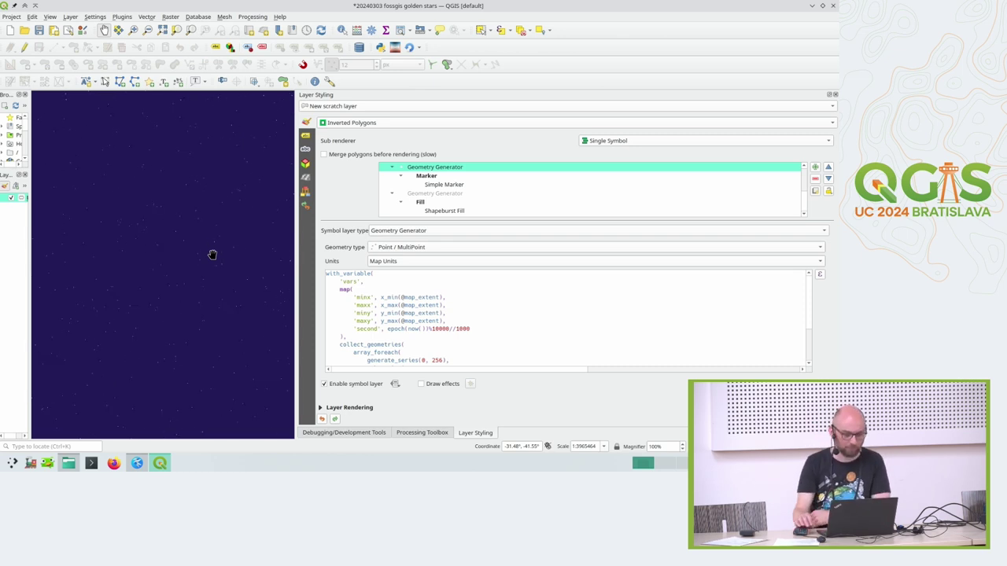
- Inspect the sparkle generator's 'vars' map of extent bounds and 'second' seed, then the twinkling generator
left_click(469, 297)
scroll(470, 294, "down", 1)
scroll(469, 293, "up", 1)
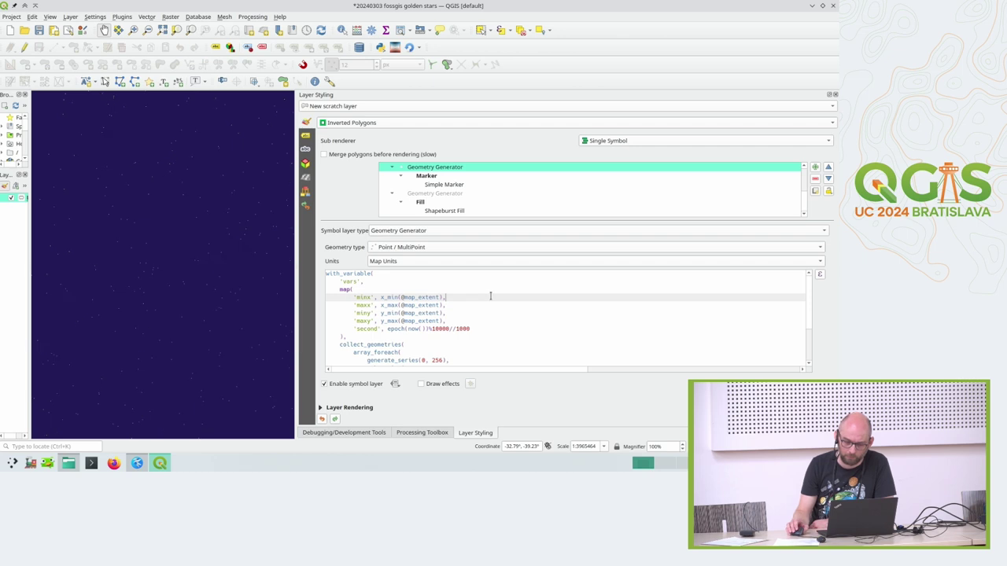
scroll(490, 296, "down", 1)
scroll(454, 302, "down", 1)
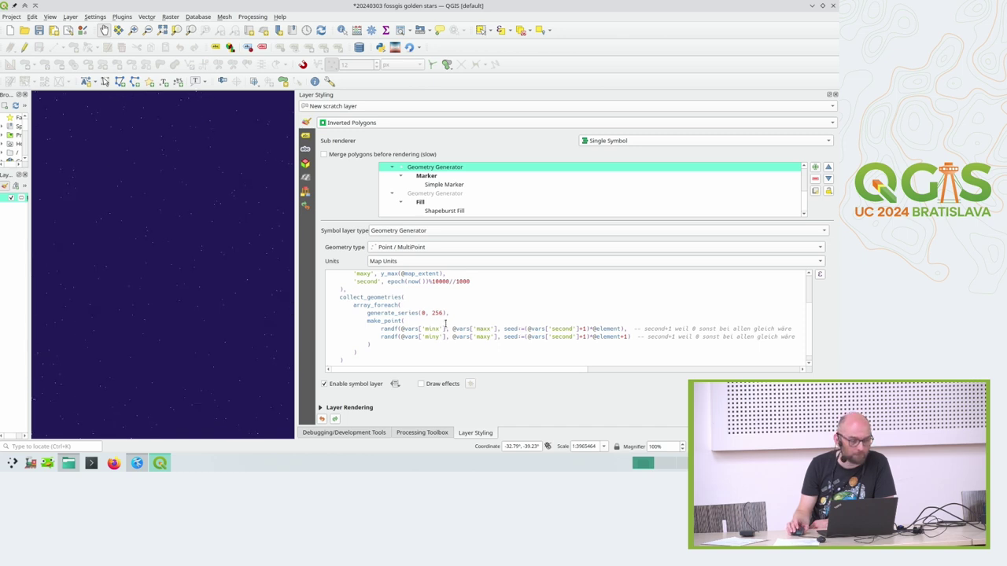
scroll(445, 324, "up", 2)
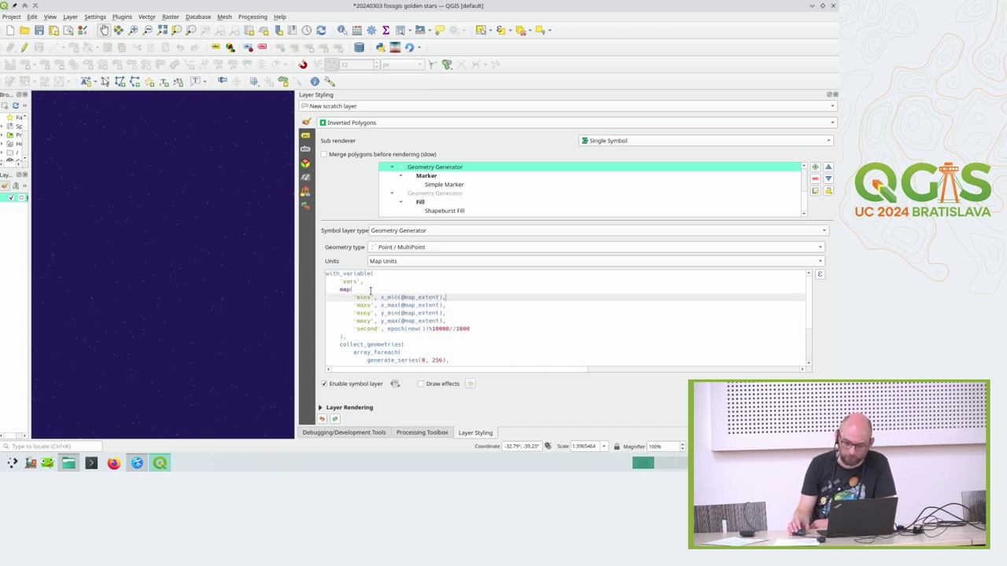
left_click(452, 289)
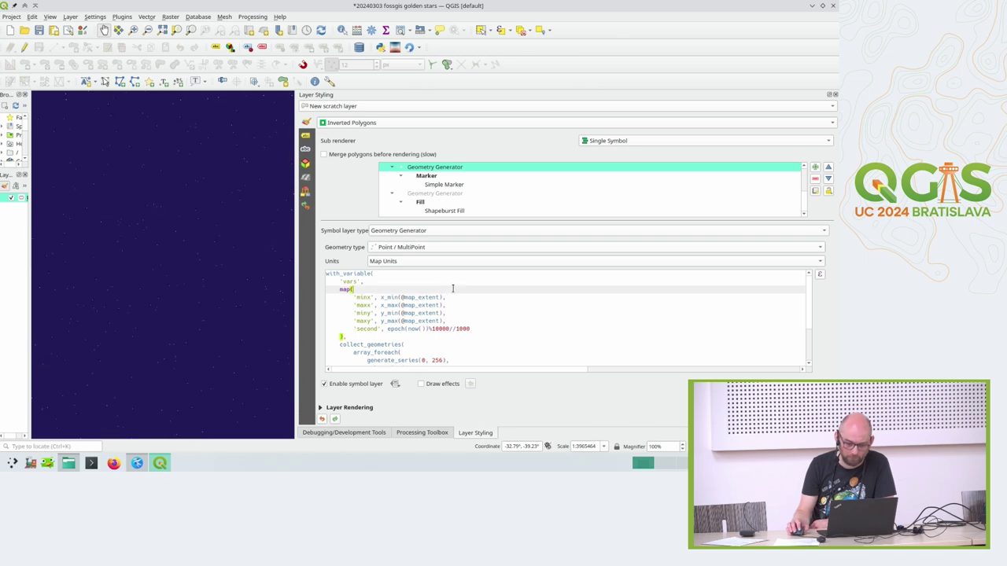
scroll(453, 289, "down", 3)
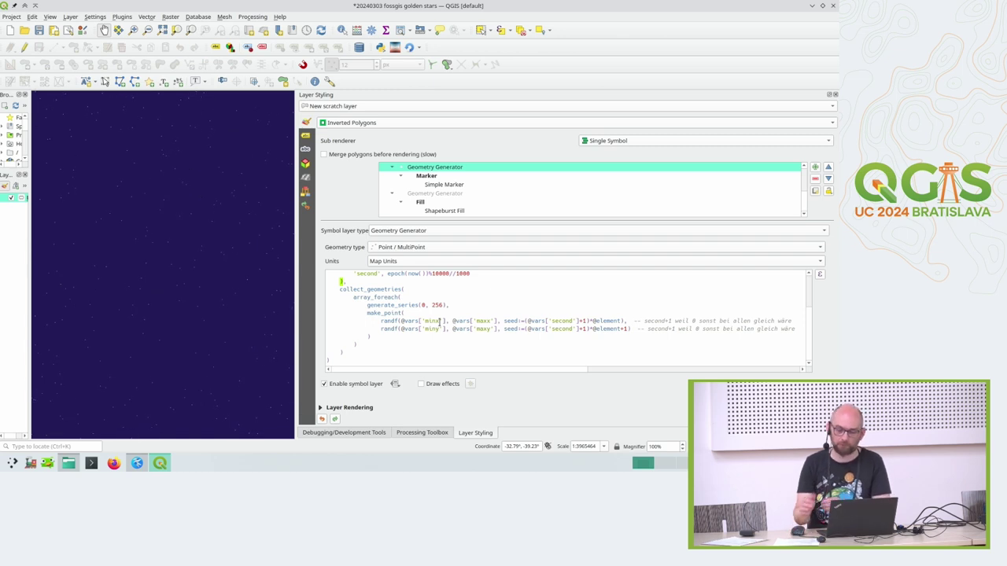
left_click(424, 195)
- Re-enable the golden diamonds generator and mark the line setting how many diamonds appear
scroll(438, 205, "up", 2)
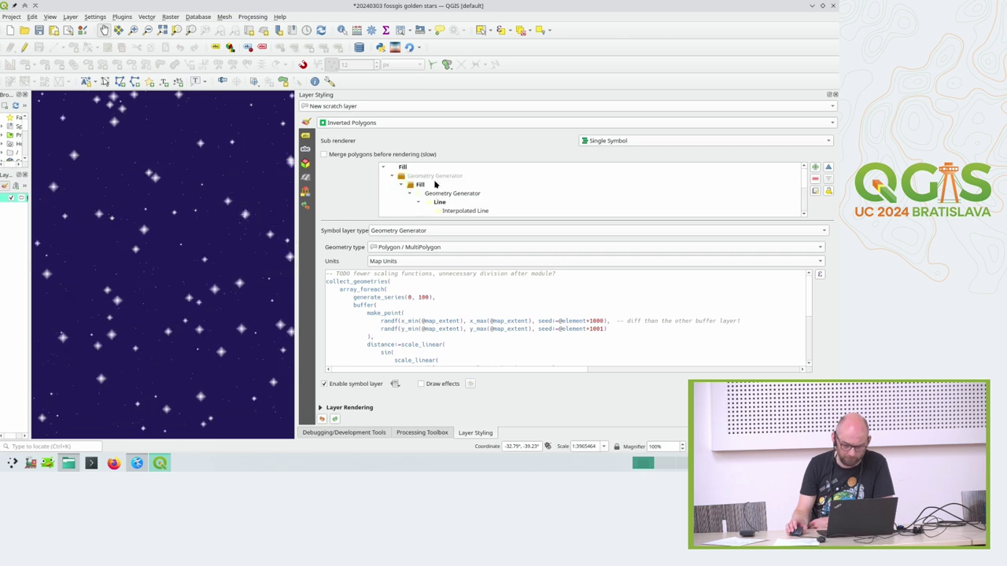
left_click(438, 176)
left_click(353, 385)
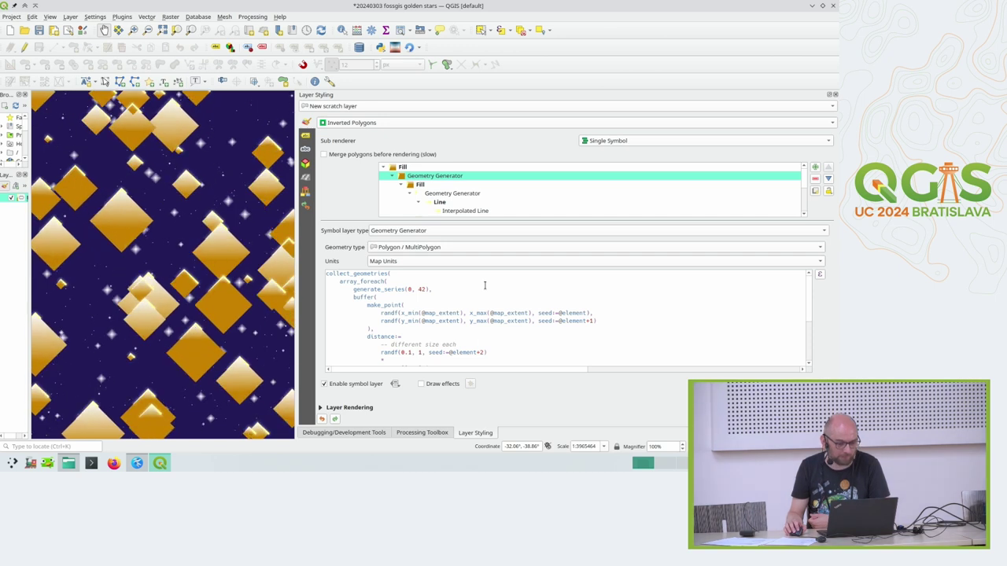
left_click(483, 285)
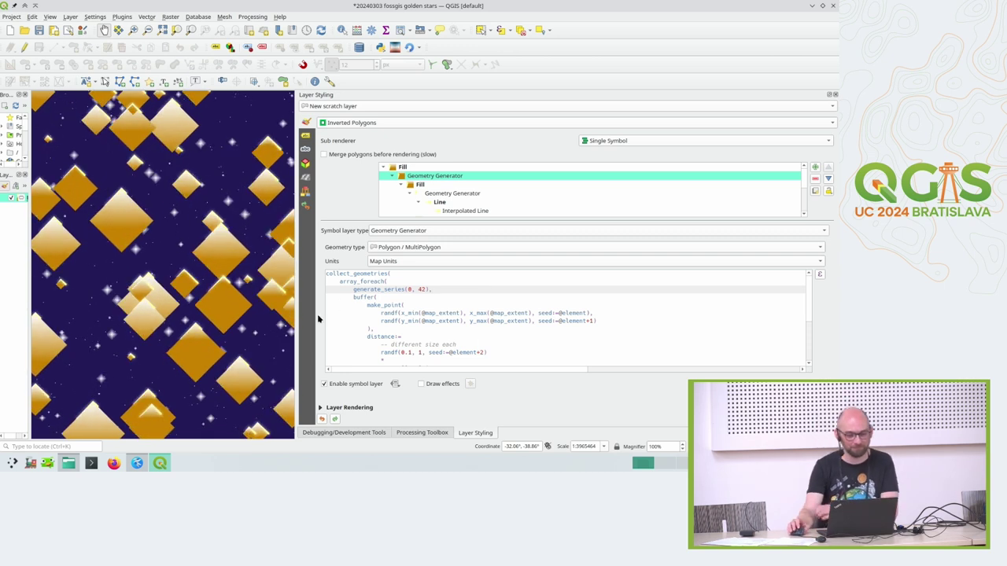
- Make QGIS full screen and toggle the map-only view on and off
key("F11")
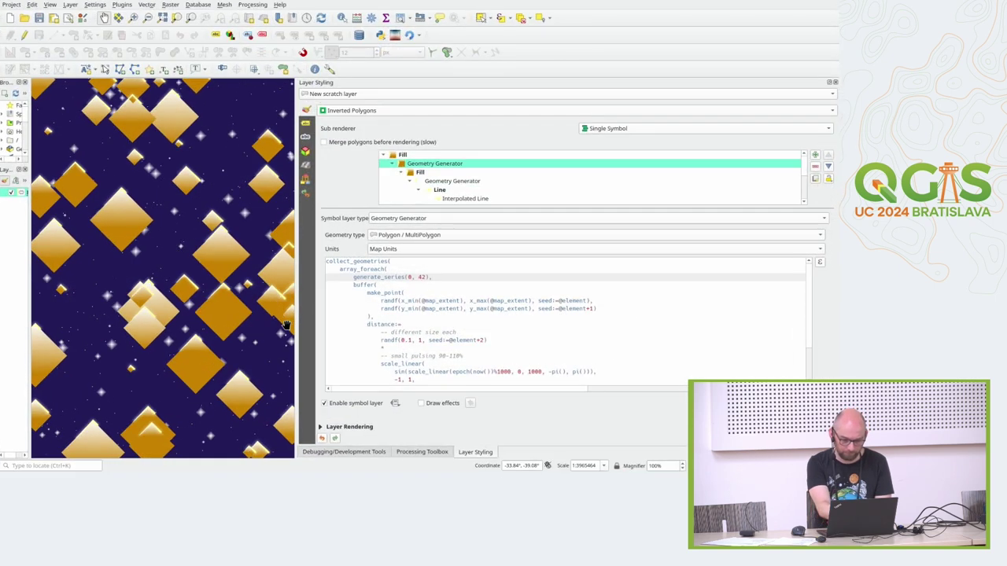
key("ctrl+shift+Tab")
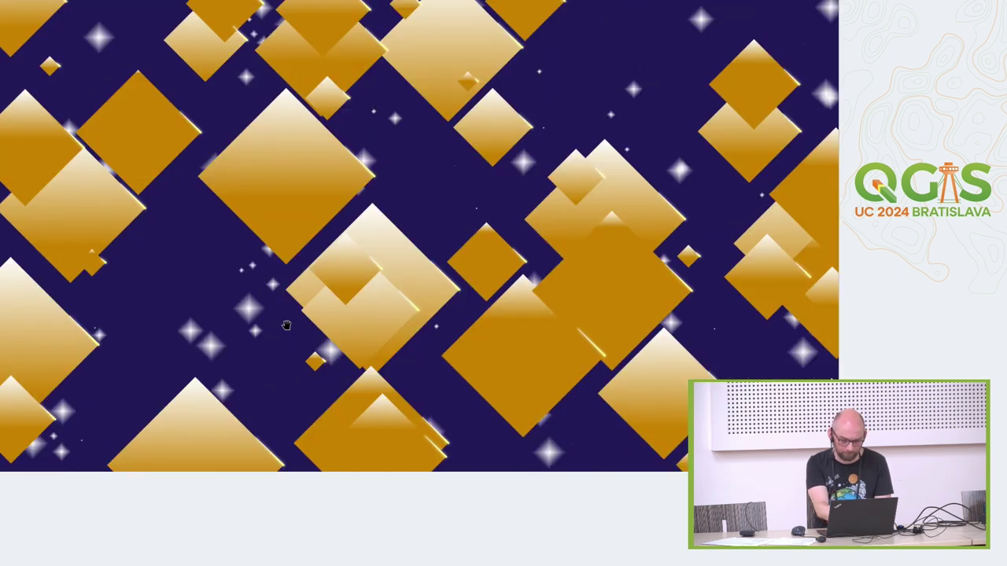
key("ctrl+shift+Tab")
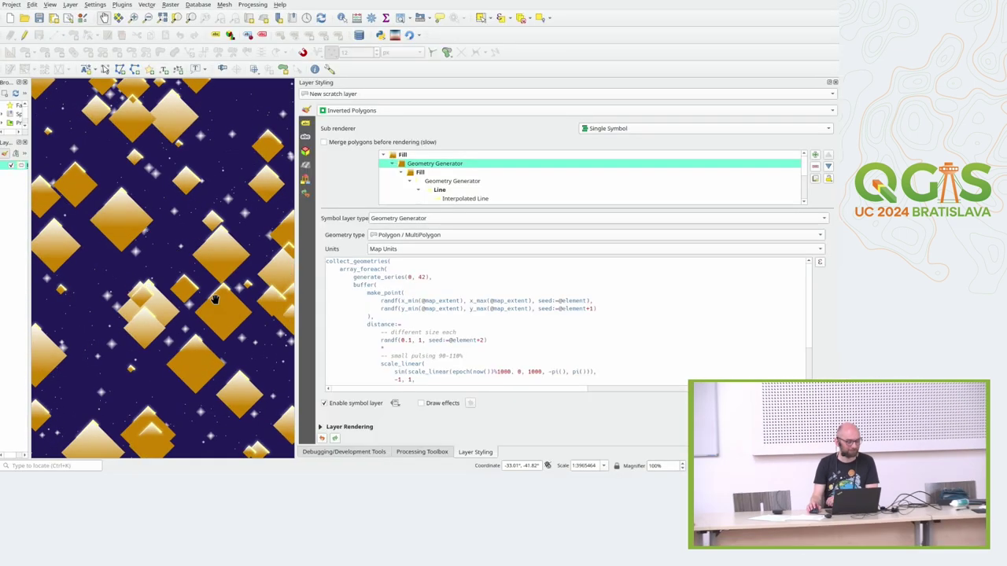